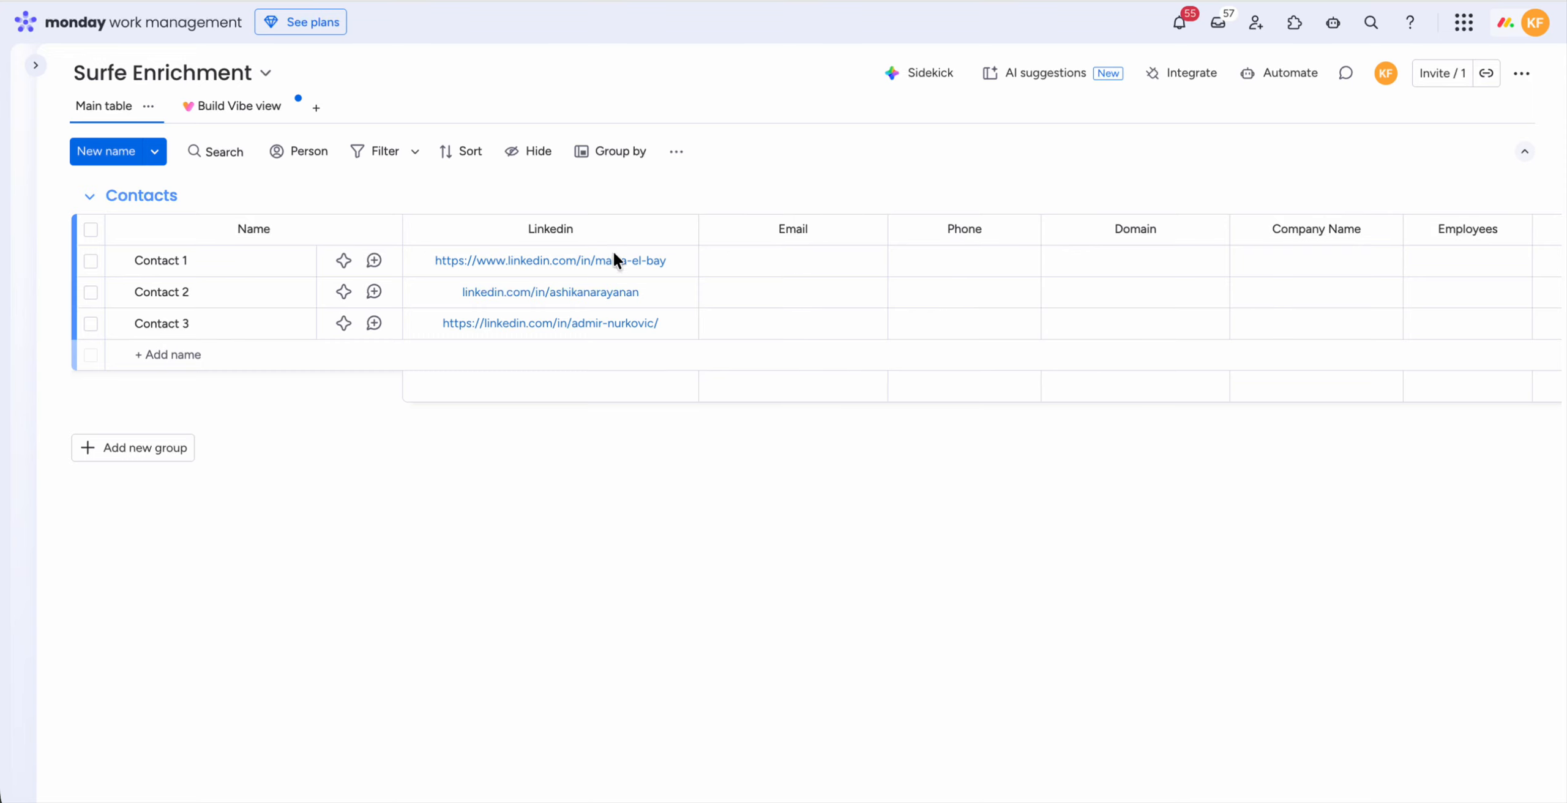
# Step: Examine the Contacts table's columns from Linkedin through Country
pyautogui.hscroll(5, 1171, 342)
pyautogui.hscroll(3, 1296, 306)
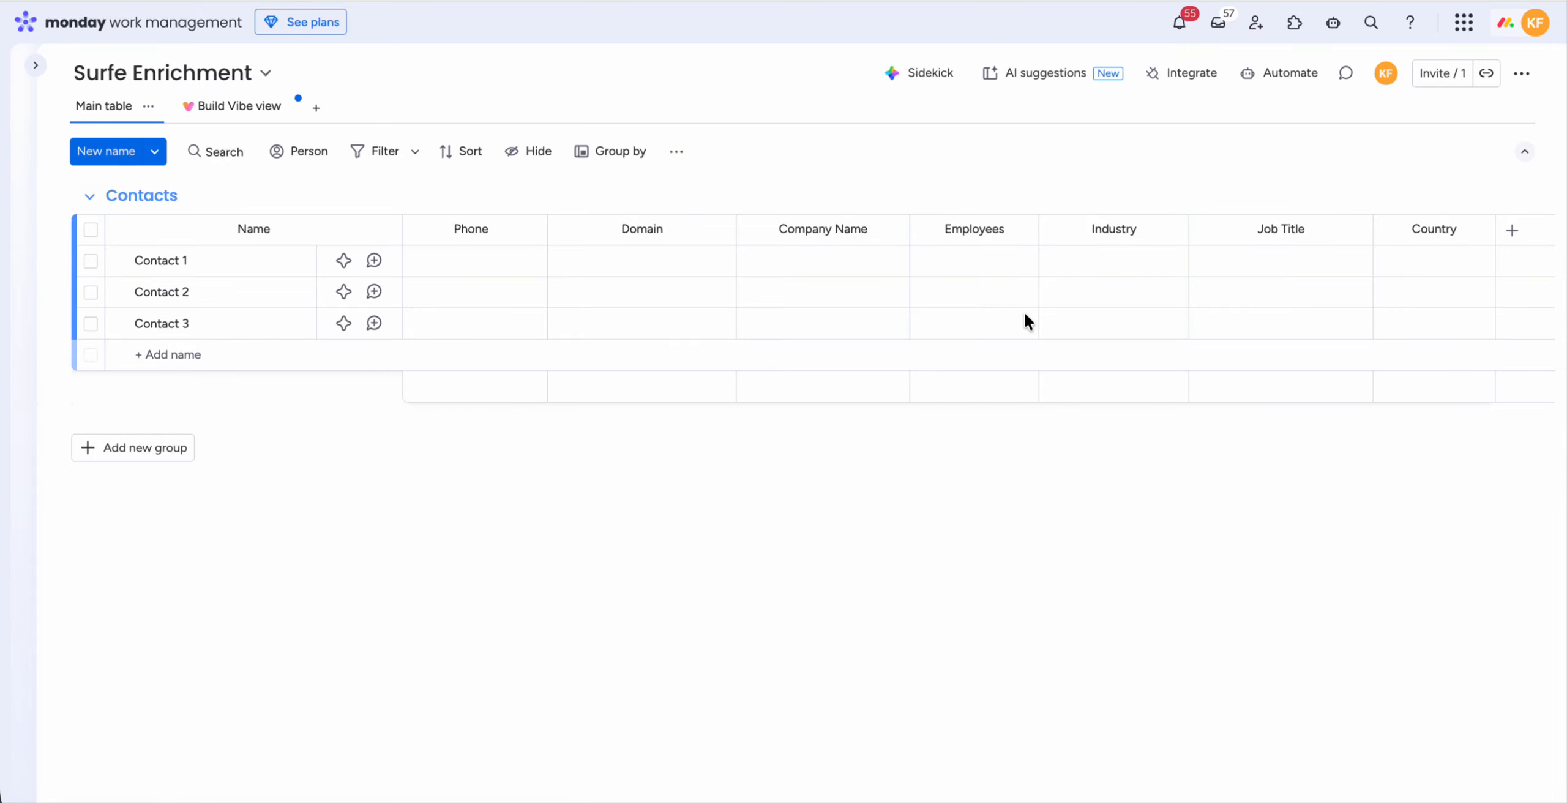
pyautogui.hscroll(-7, 822, 339)
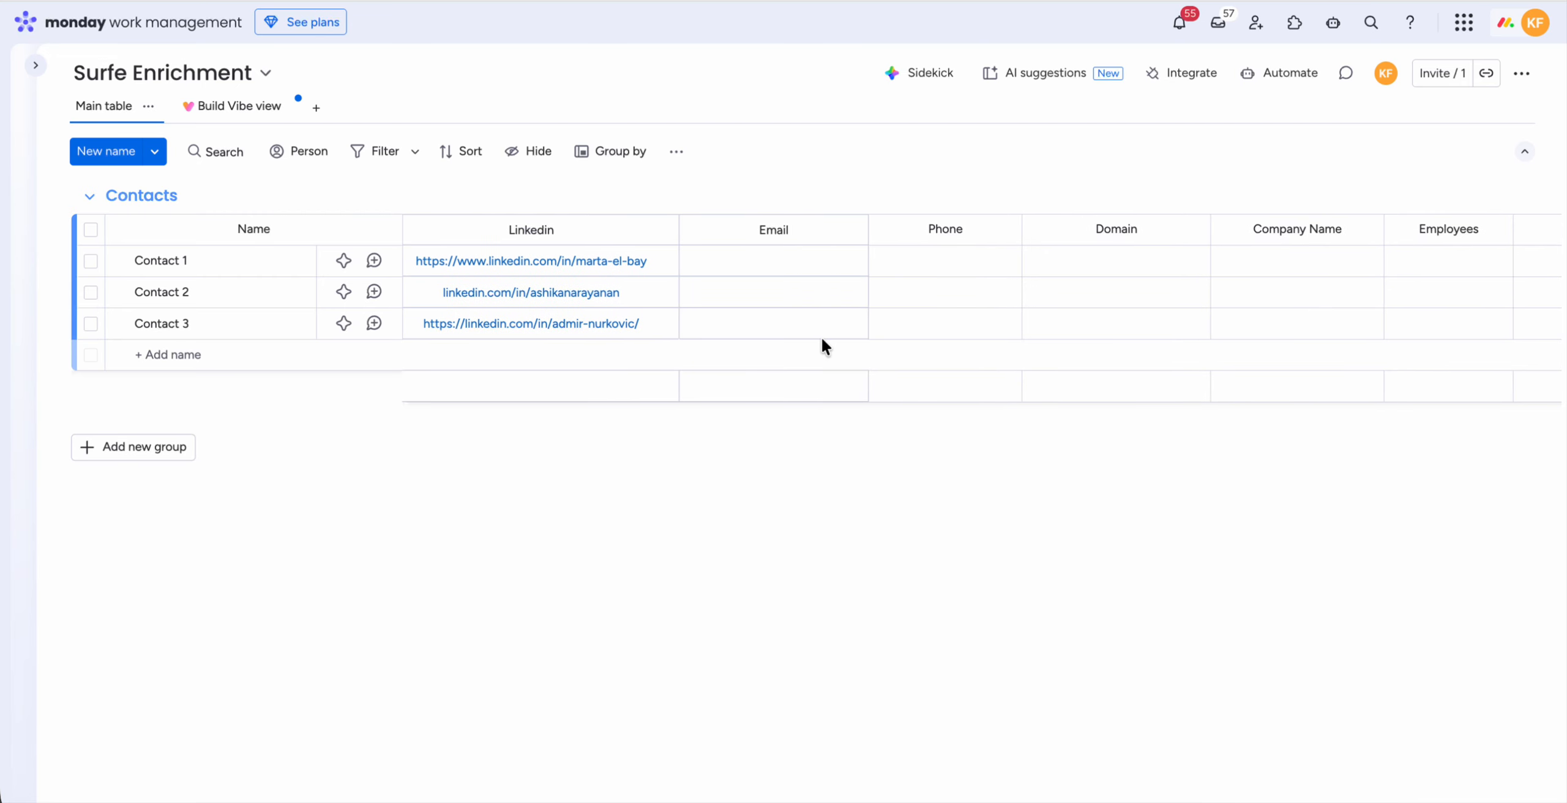
pyautogui.hscroll(5, 822, 339)
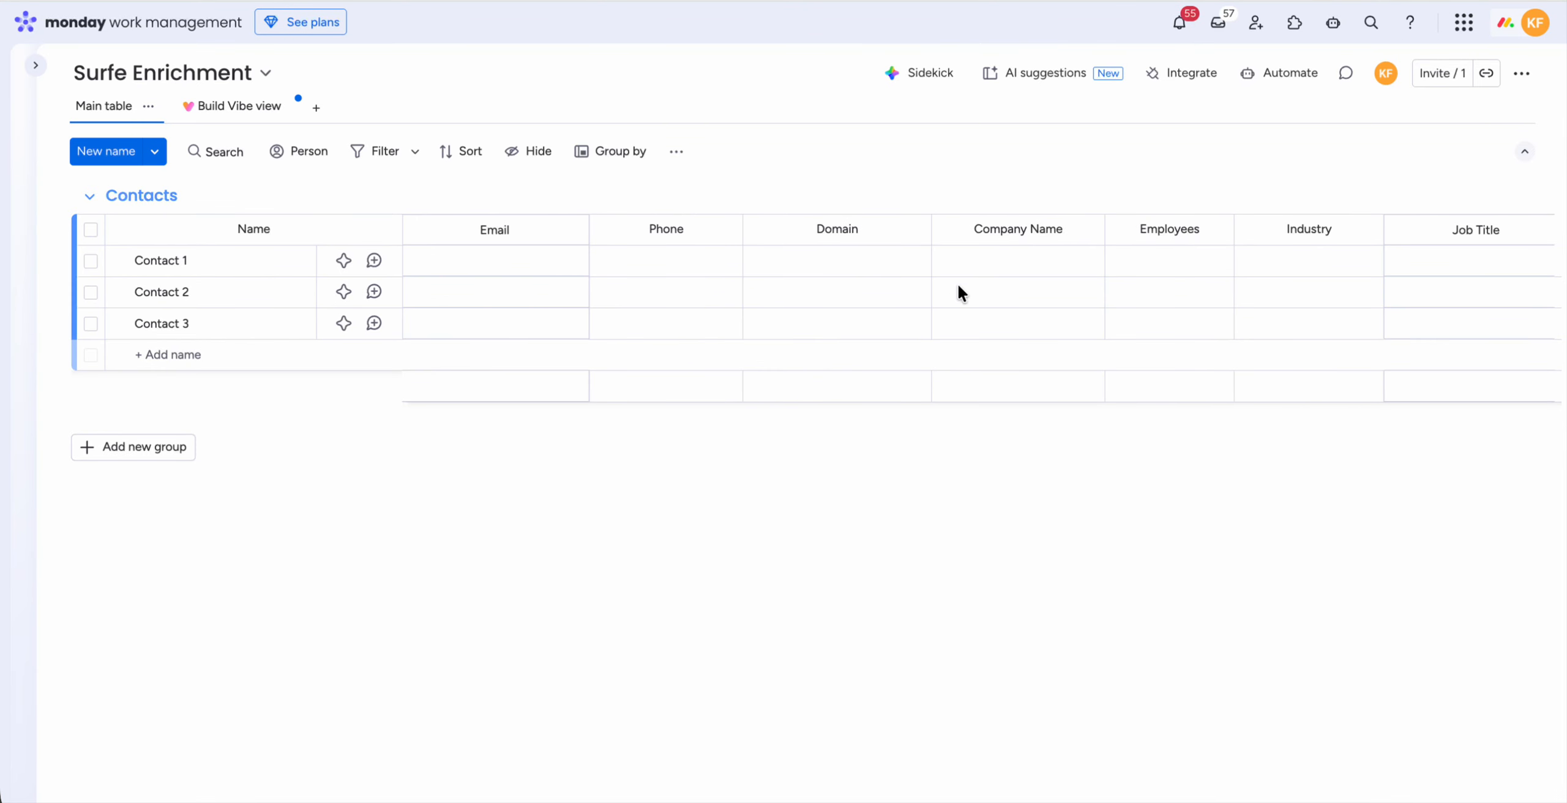
pyautogui.hscroll(-5, 452, 318)
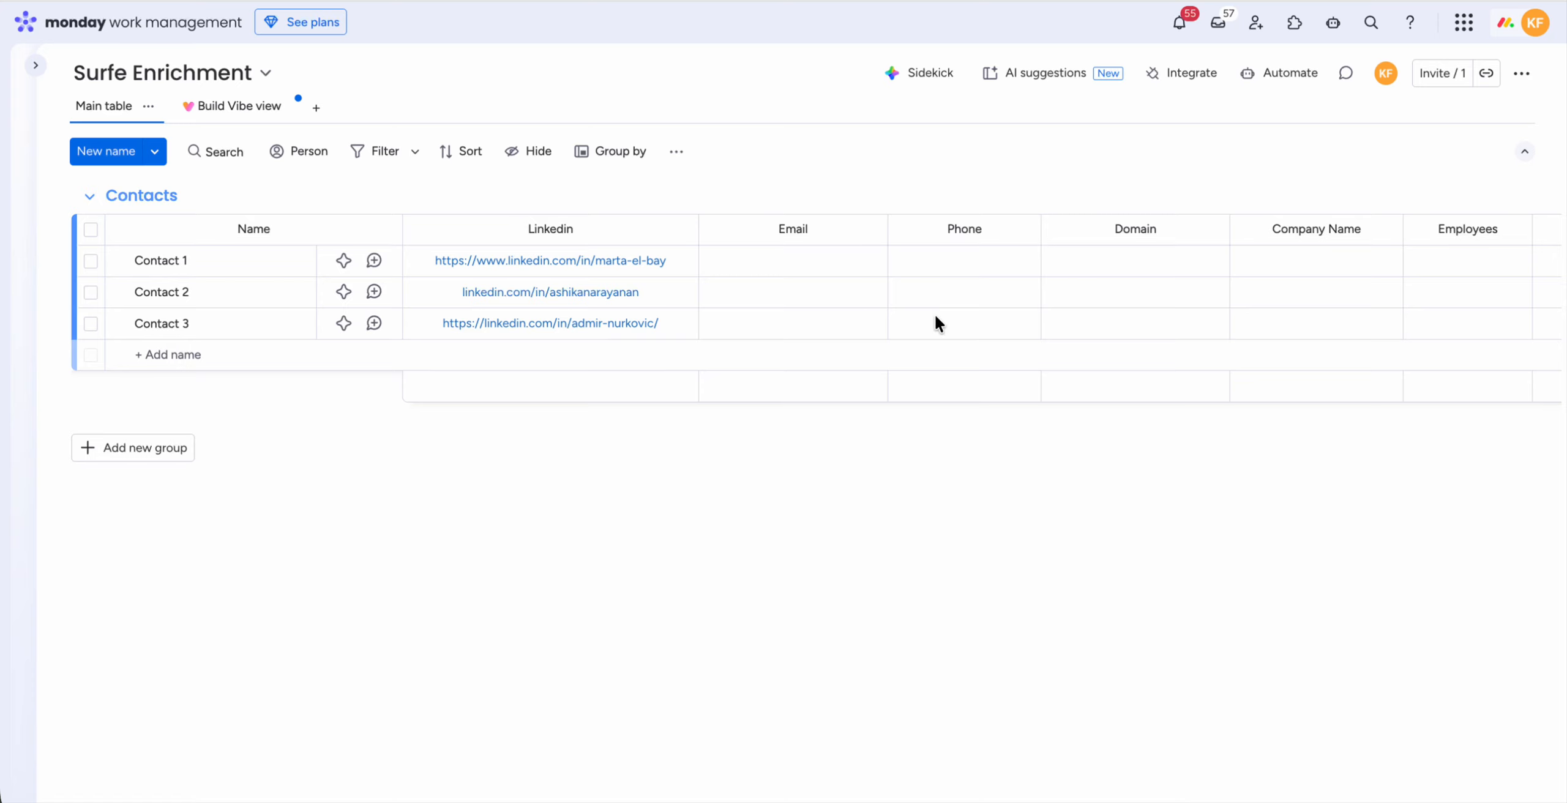
pyautogui.hscroll(3, 1315, 277)
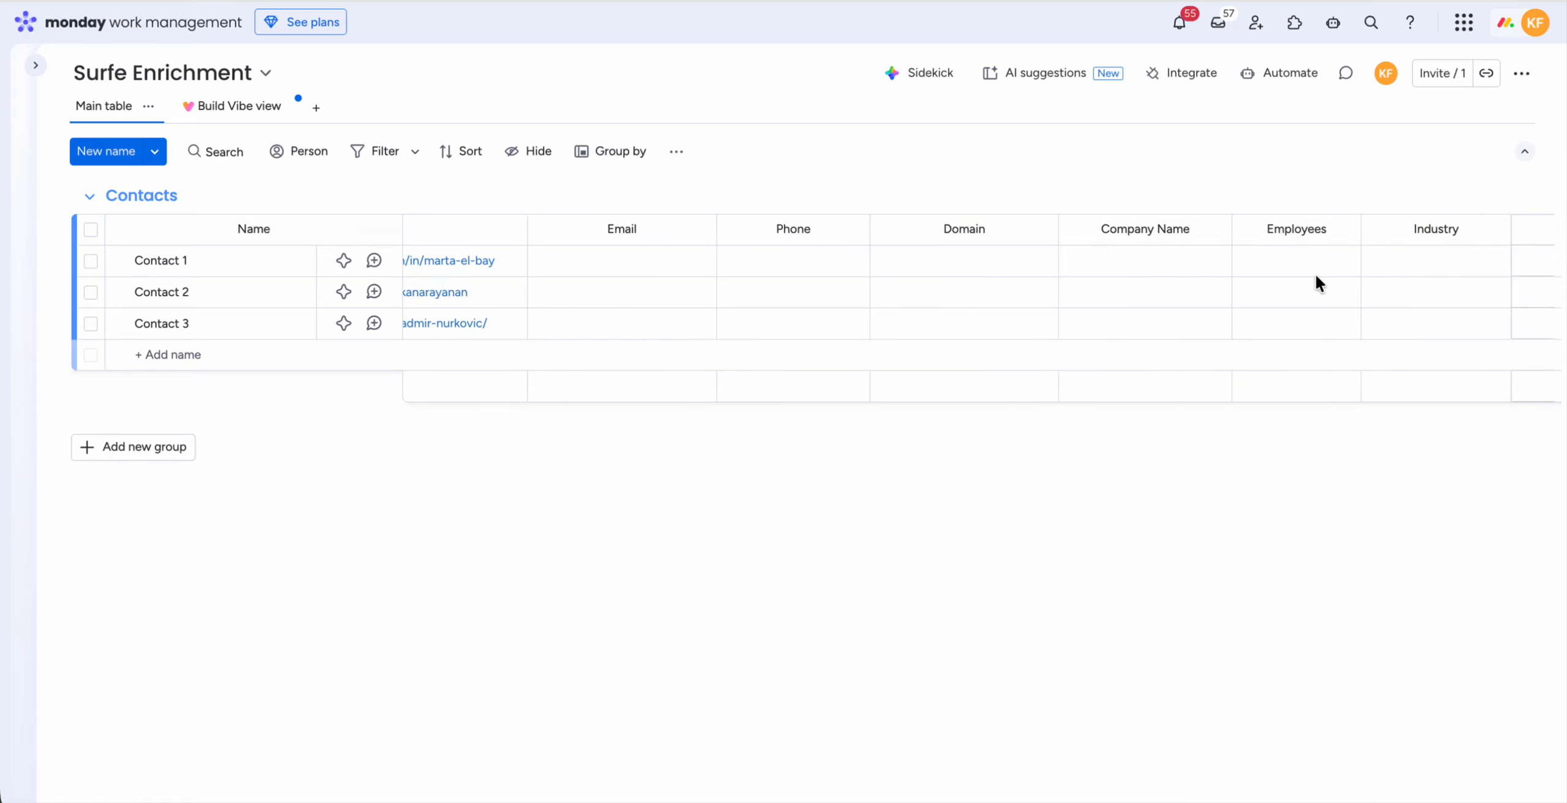
pyautogui.hscroll(-3, 1315, 273)
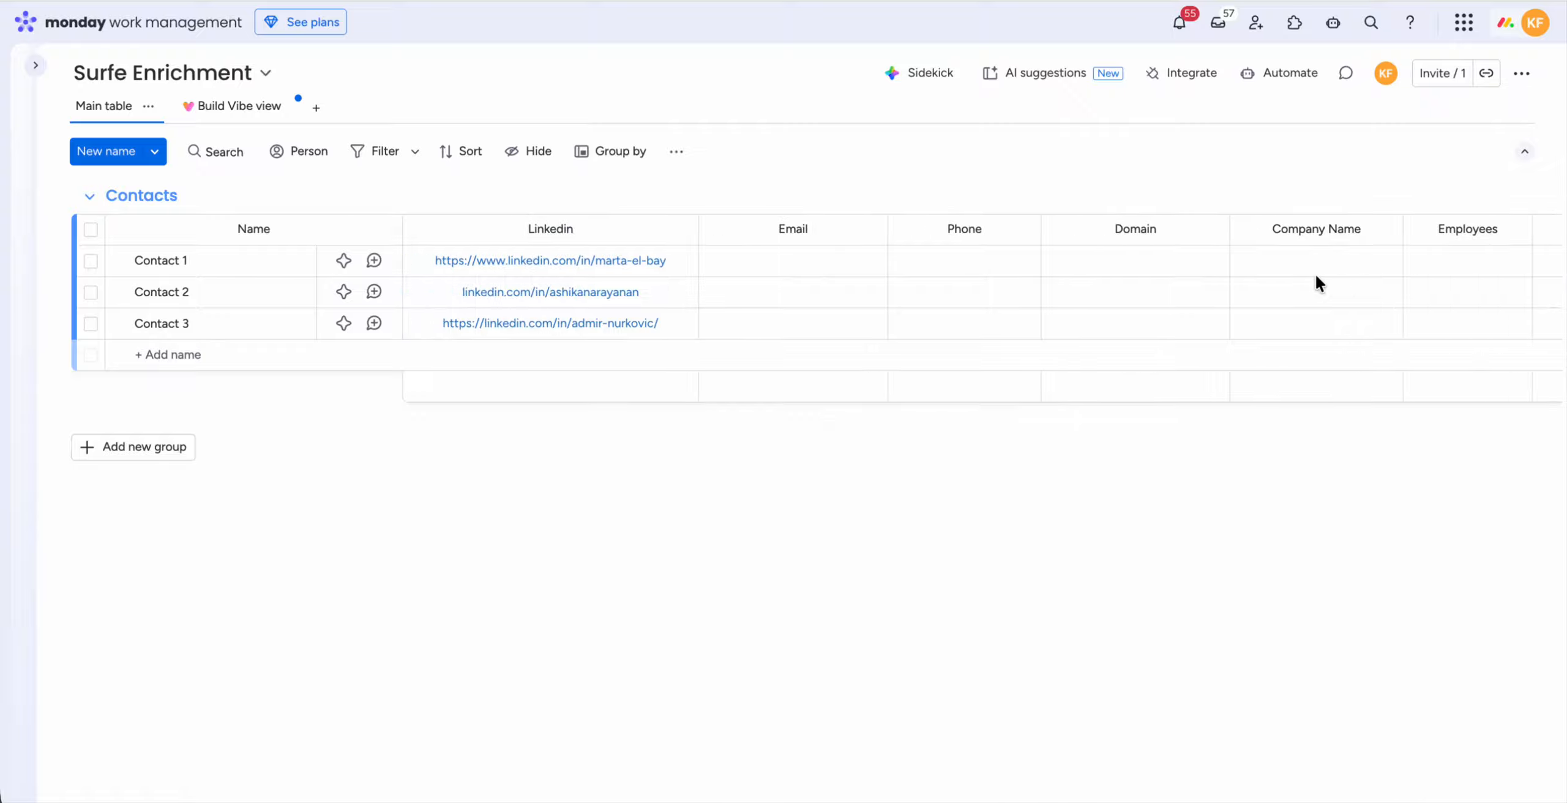
# Step: Search the board's automation templates for "surfe" and open the Surfe Integration app
pyautogui.click(1272, 77)
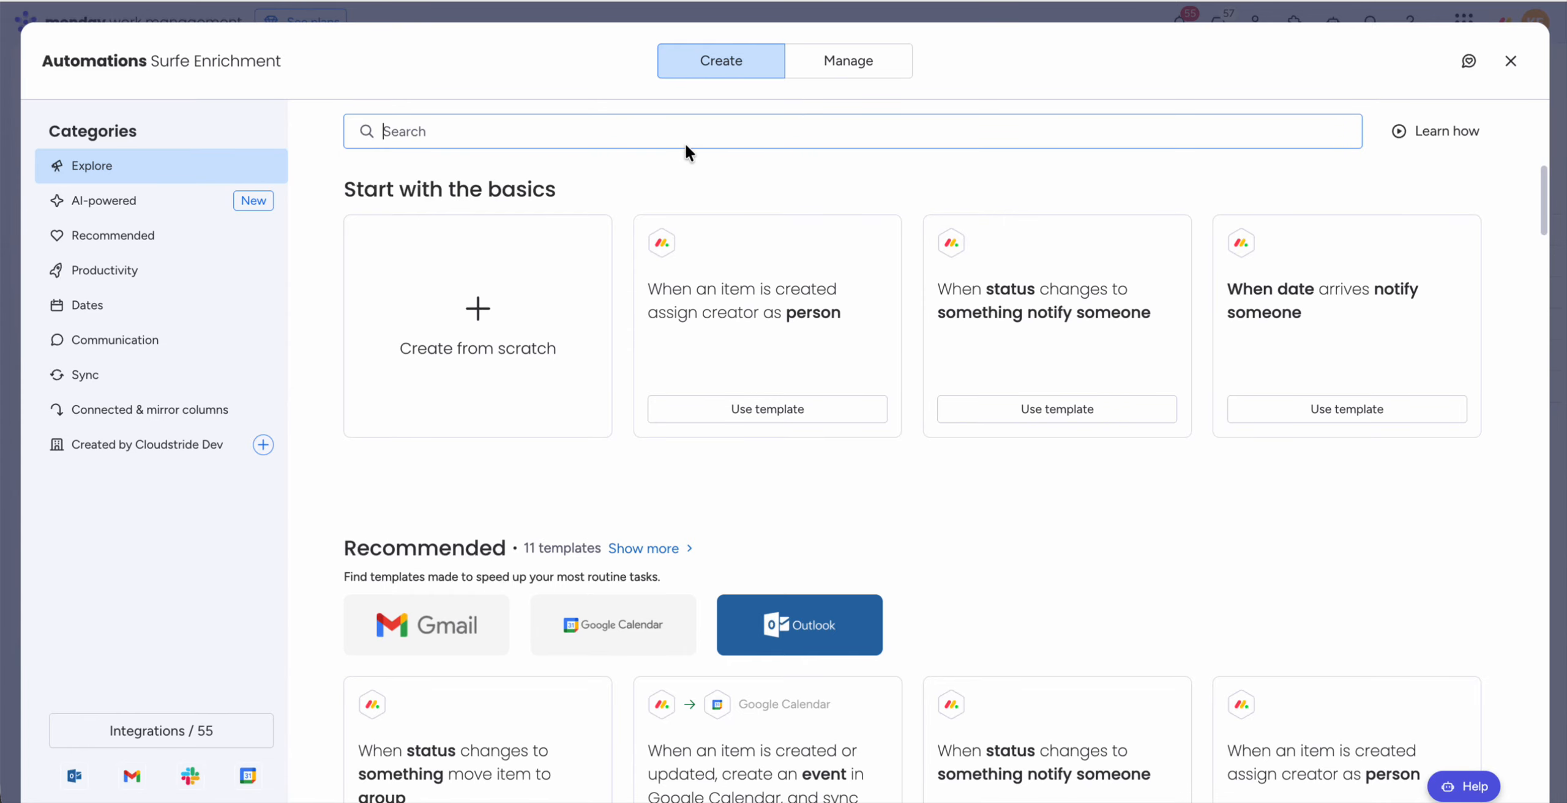
pyautogui.write('crea')
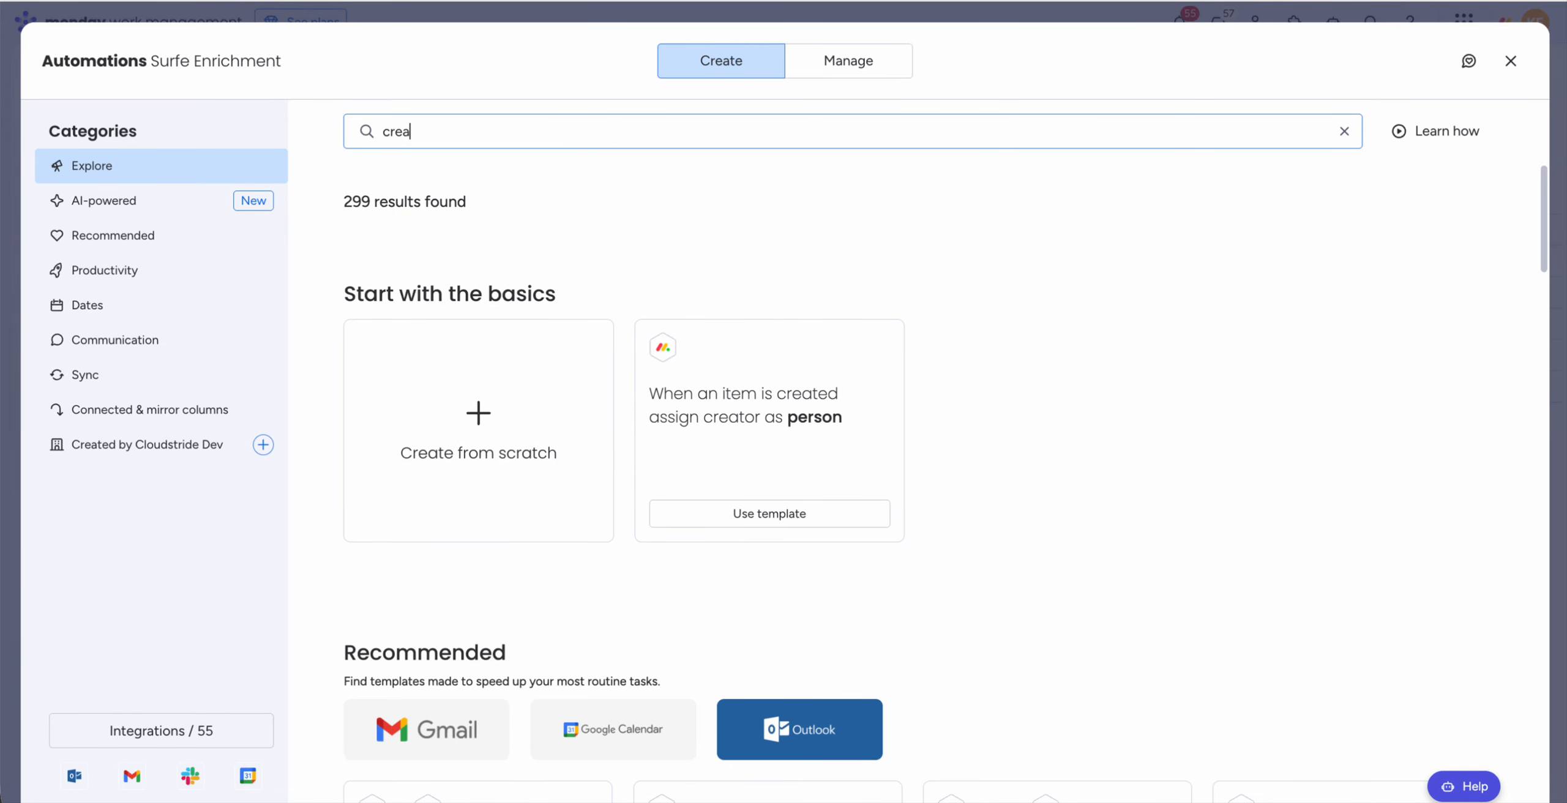
pyautogui.press('BackSpace')
pyautogui.press('BackSpace')
pyautogui.press('BackSpace')
pyautogui.press('BackSpace')
pyautogui.write('sur')
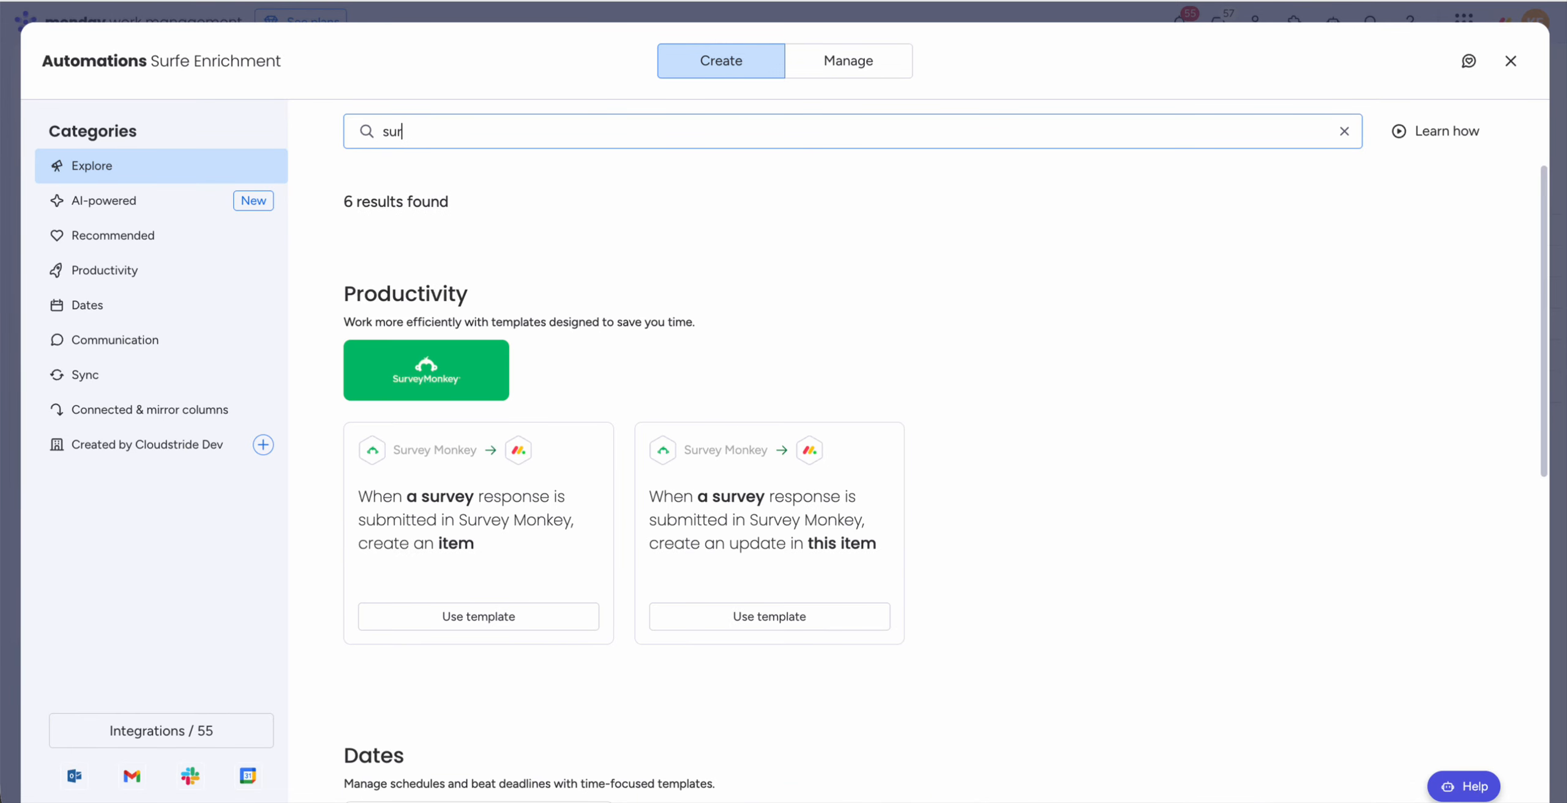
pyautogui.write('fe')
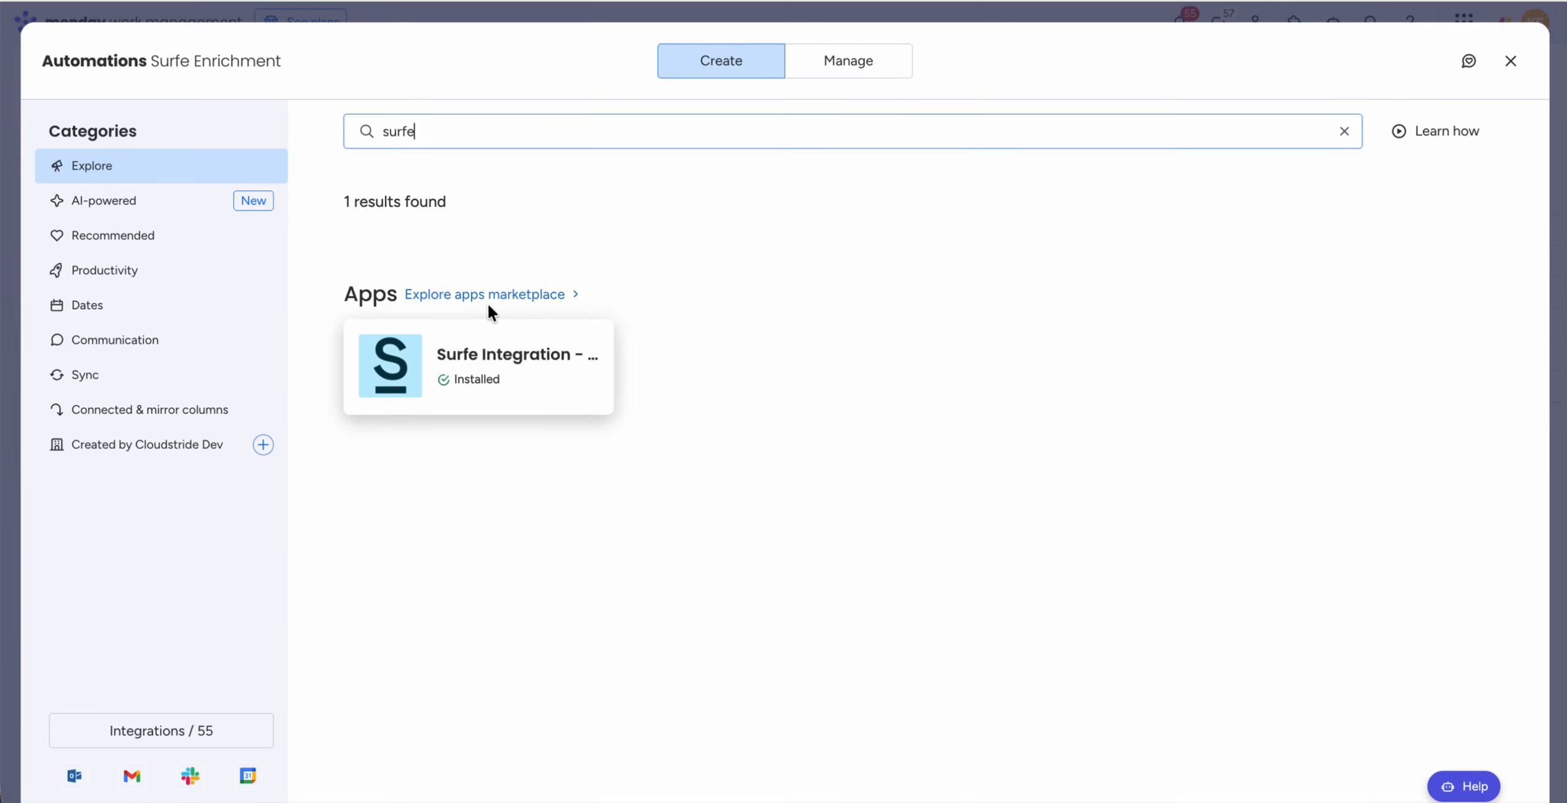
pyautogui.click(489, 370)
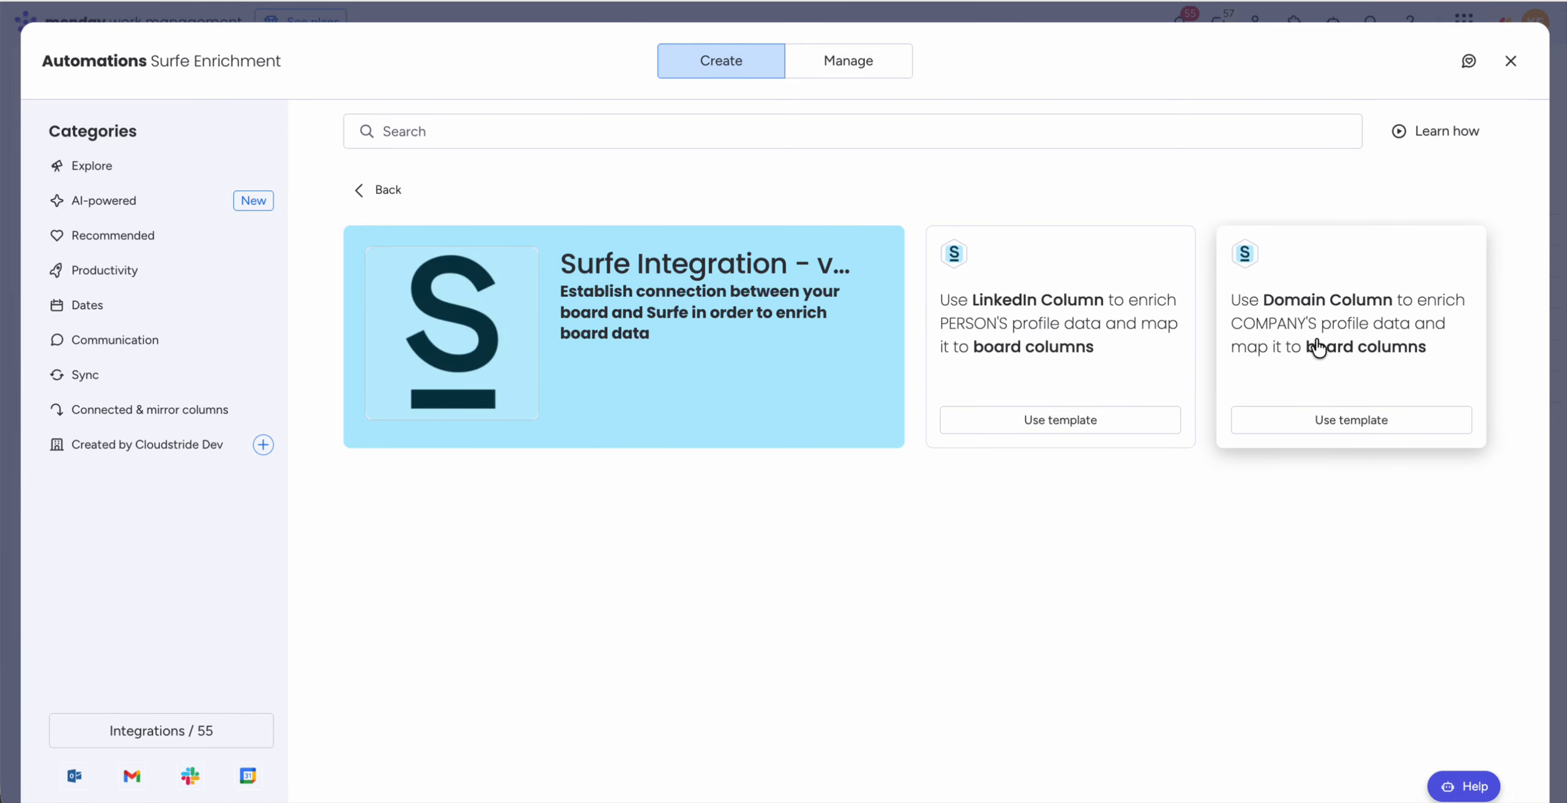
# Step: Use the template that enriches a person's profile data and choose Linkedin as its LinkedIn column
pyautogui.click(1046, 426)
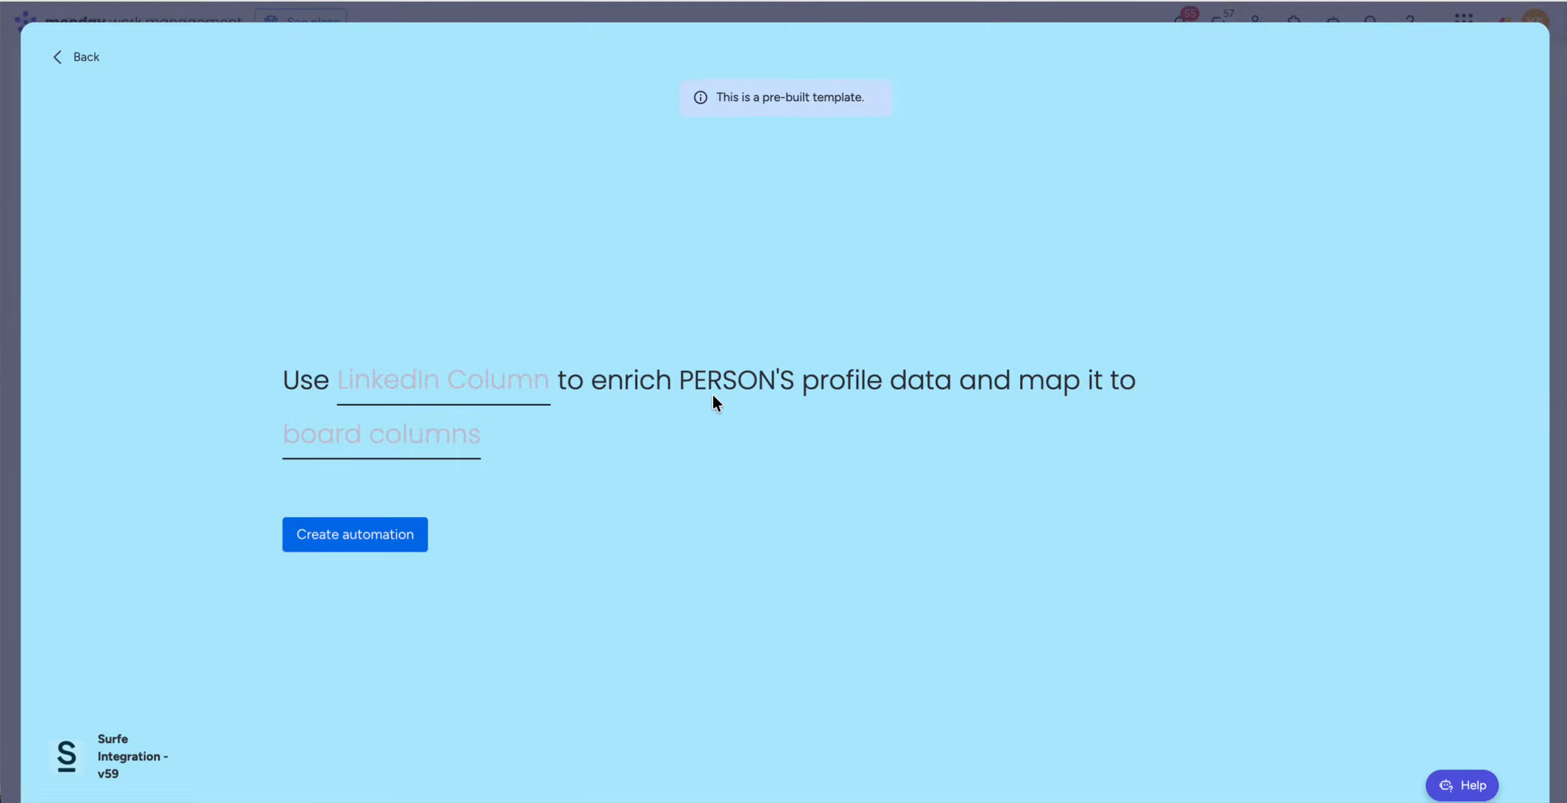
pyautogui.click(448, 395)
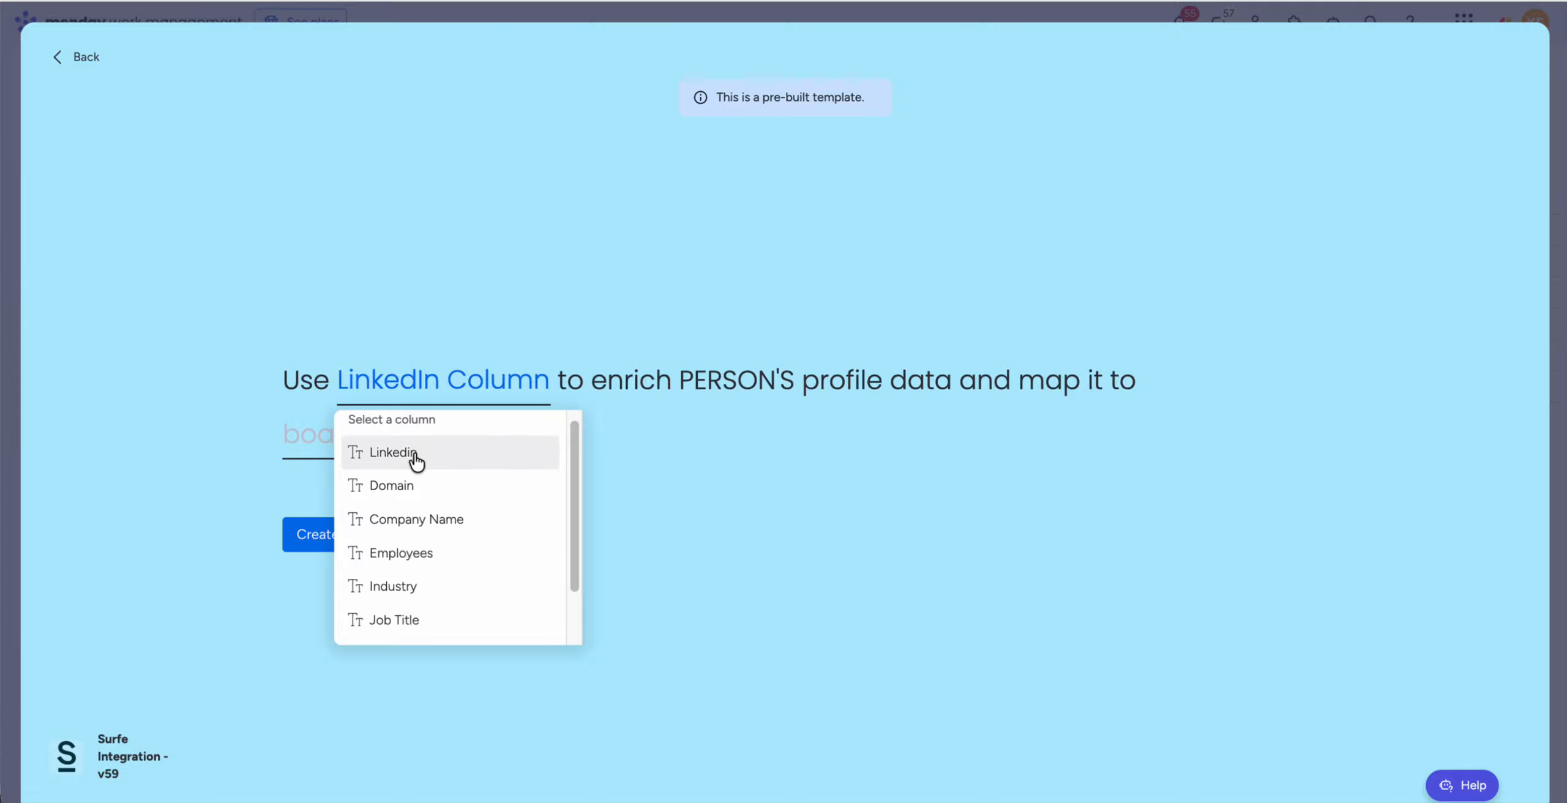
pyautogui.click(416, 456)
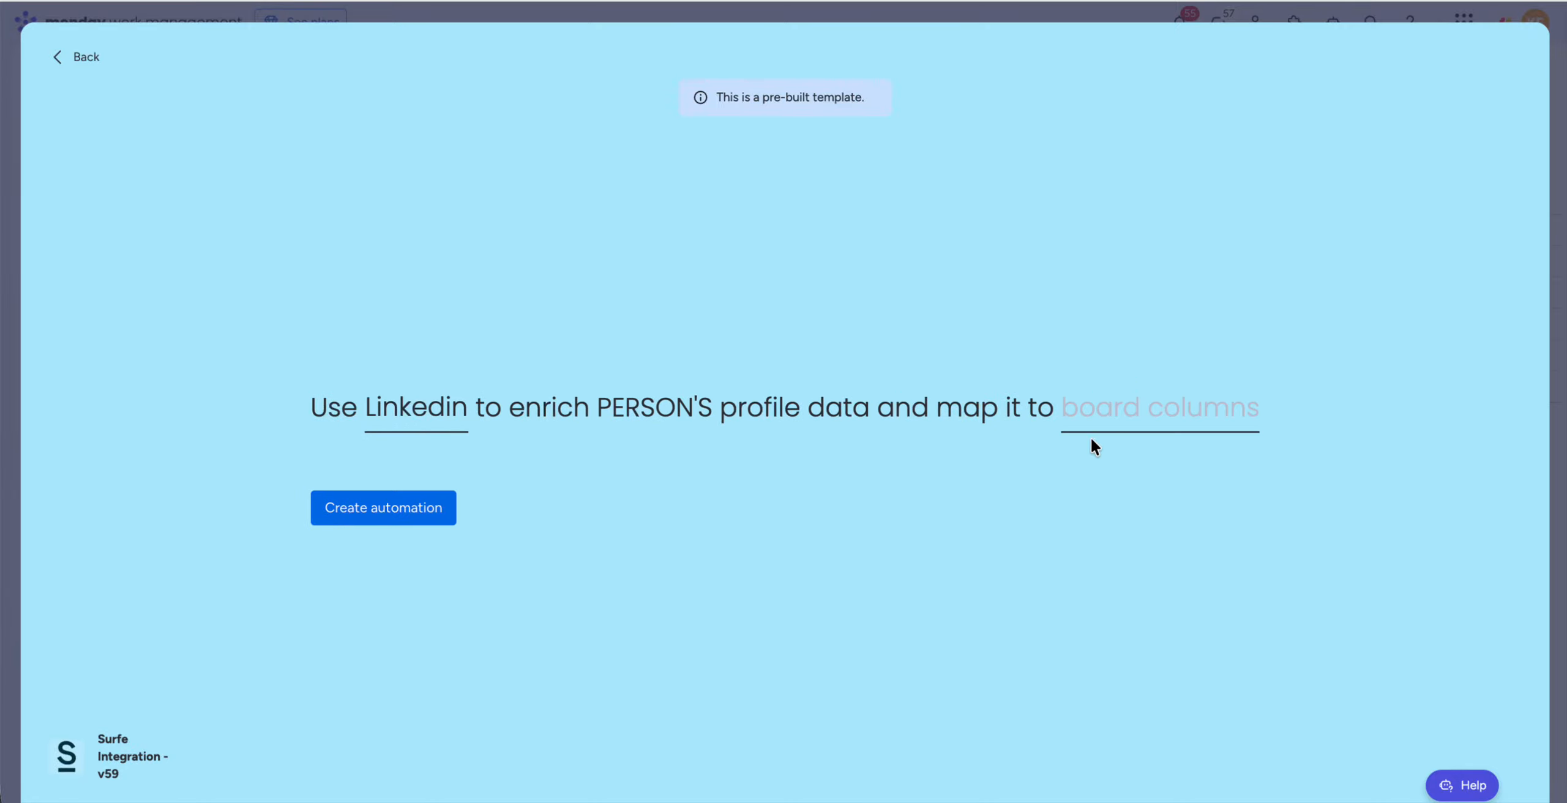
# Step: In the automation's board columns mapping, fill the Name column with the First Name and Last Name fields
pyautogui.click(1164, 416)
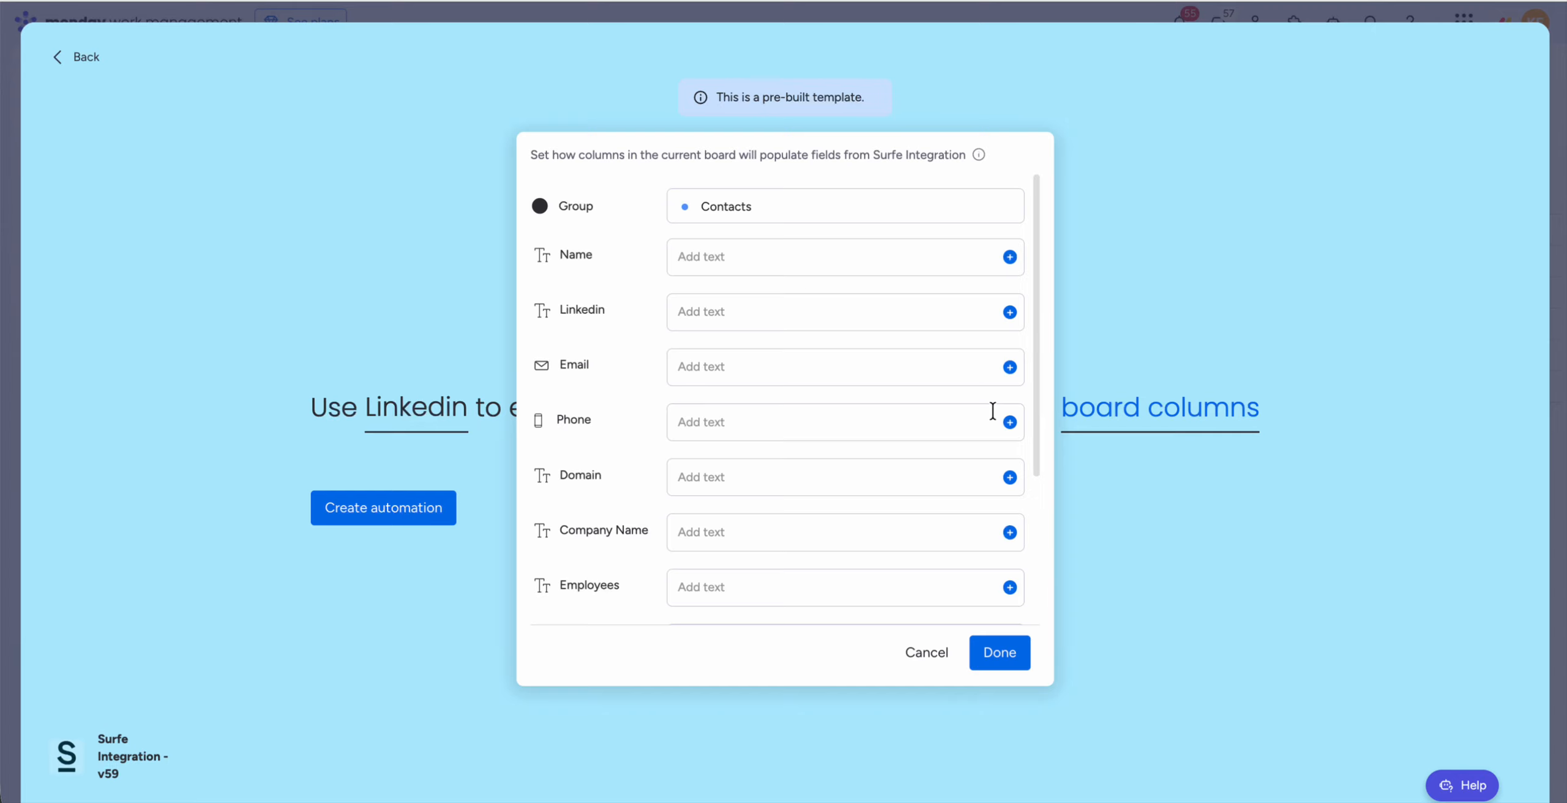
pyautogui.scroll(-3, 943, 411)
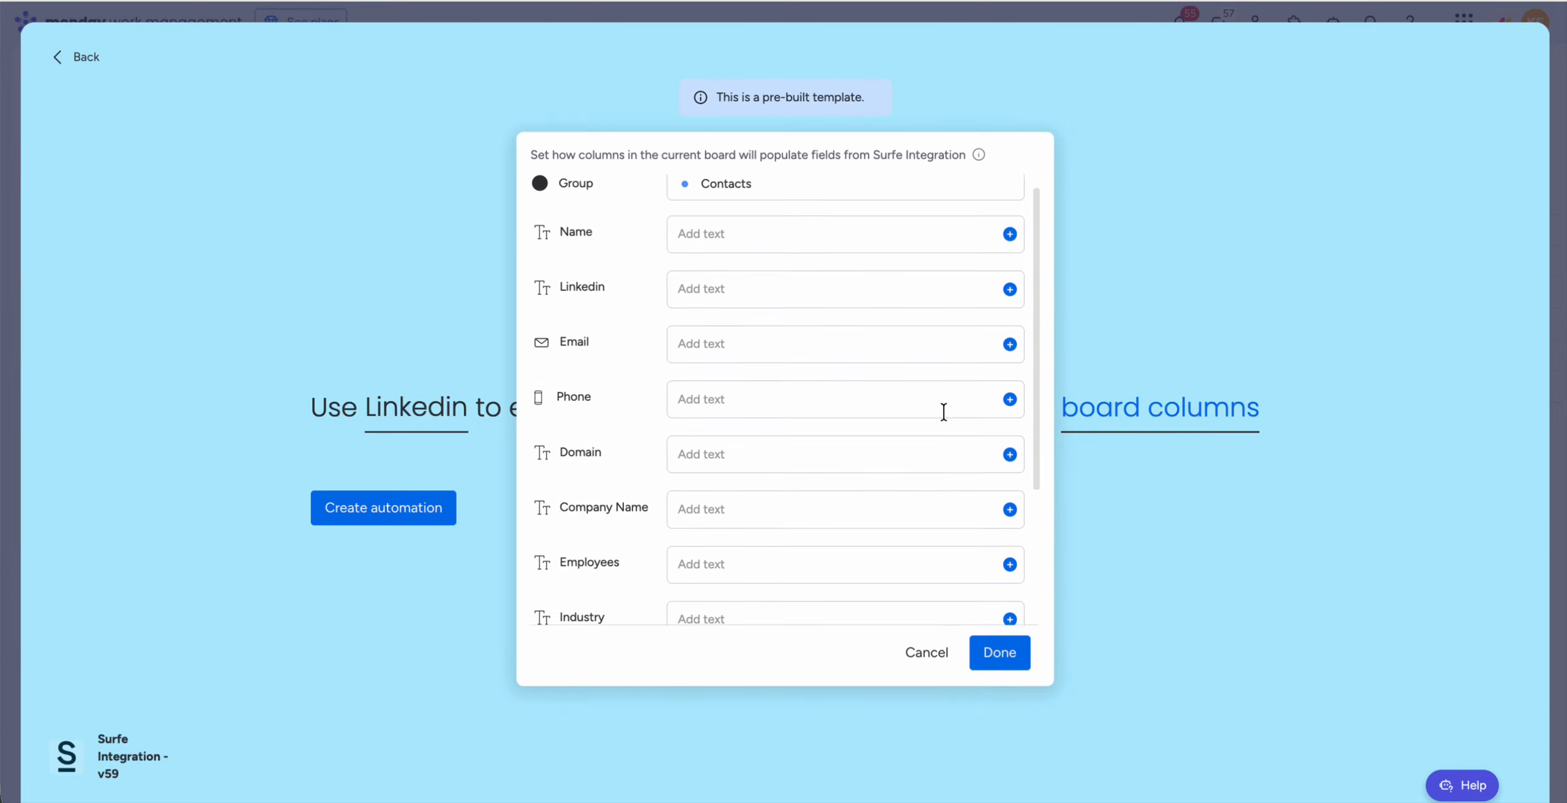
pyautogui.scroll(3, 943, 411)
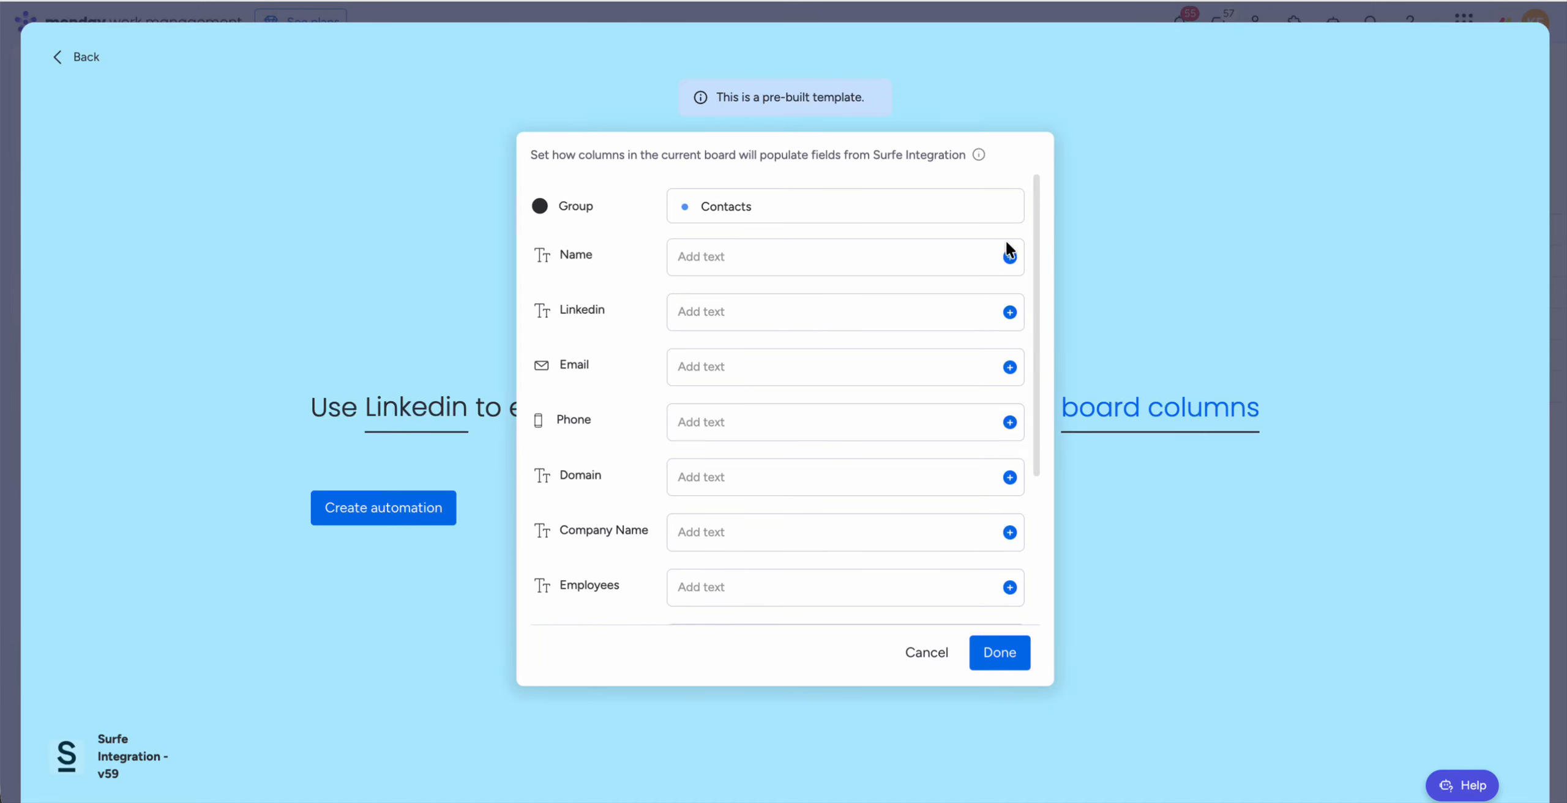
pyautogui.click(1009, 257)
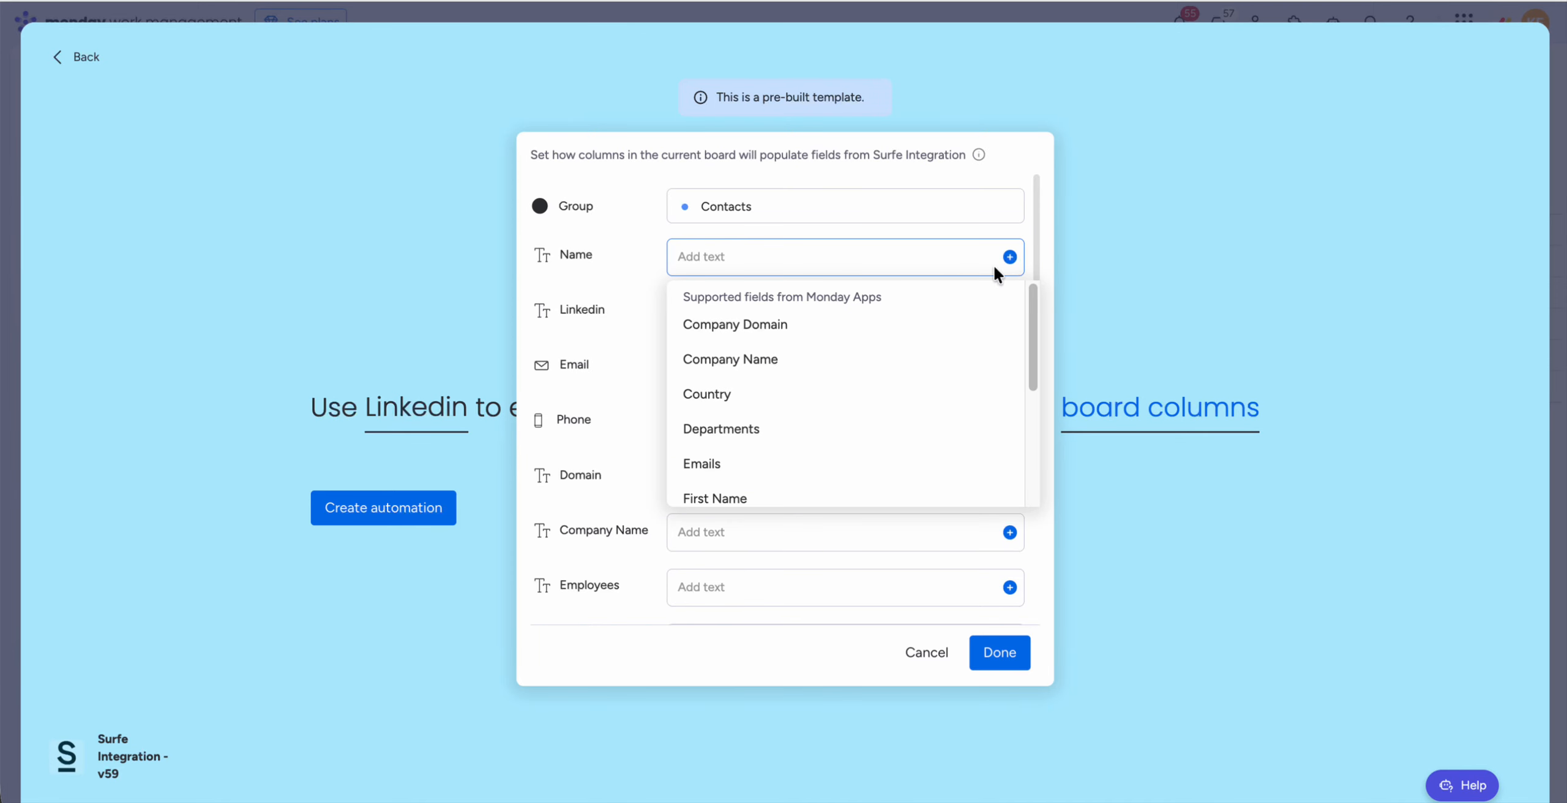
pyautogui.scroll(-1, 801, 456)
pyautogui.click(790, 472)
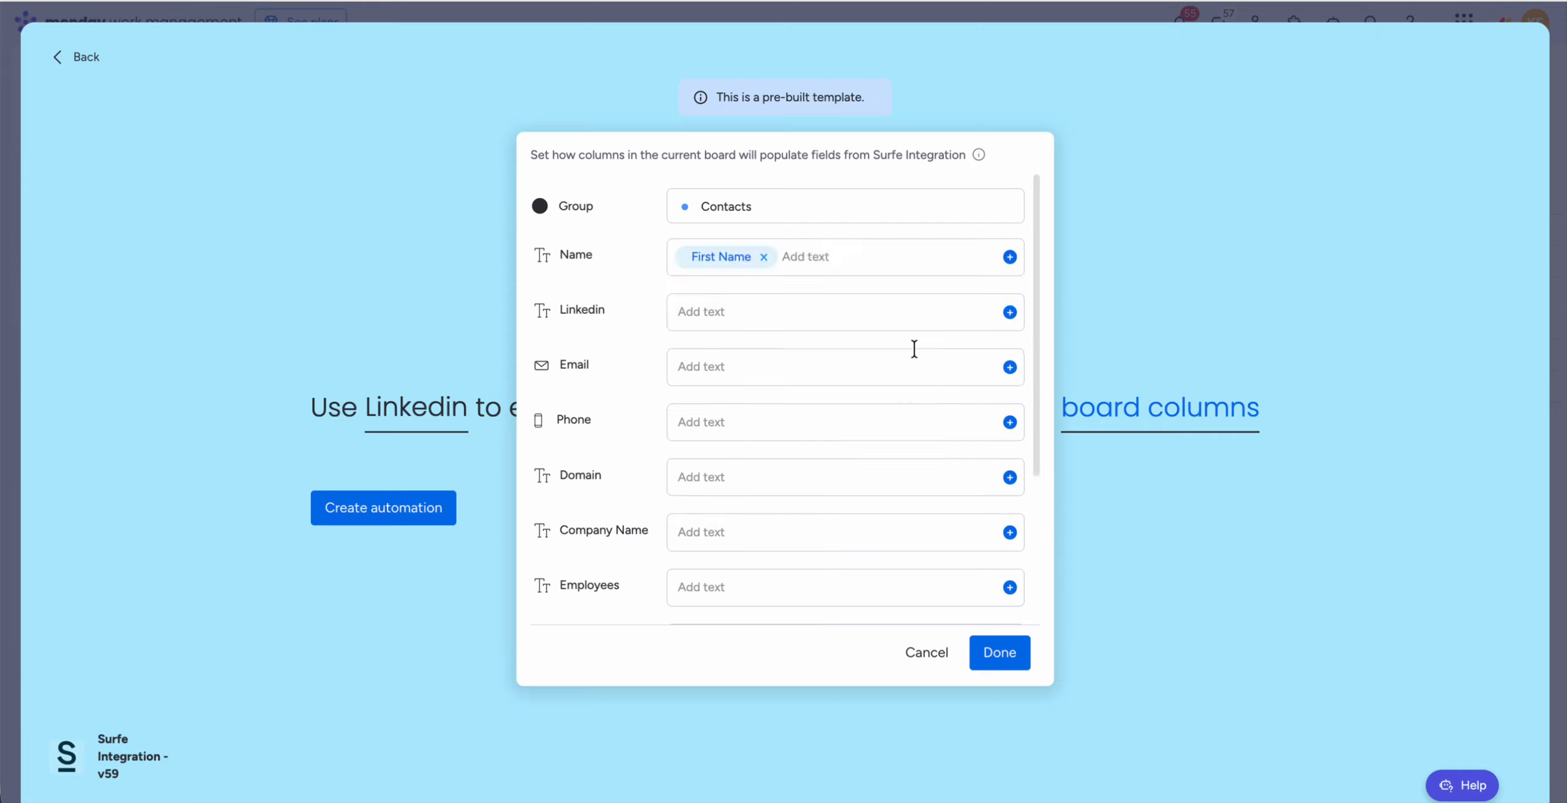
pyautogui.click(1009, 257)
pyautogui.scroll(-1, 839, 466)
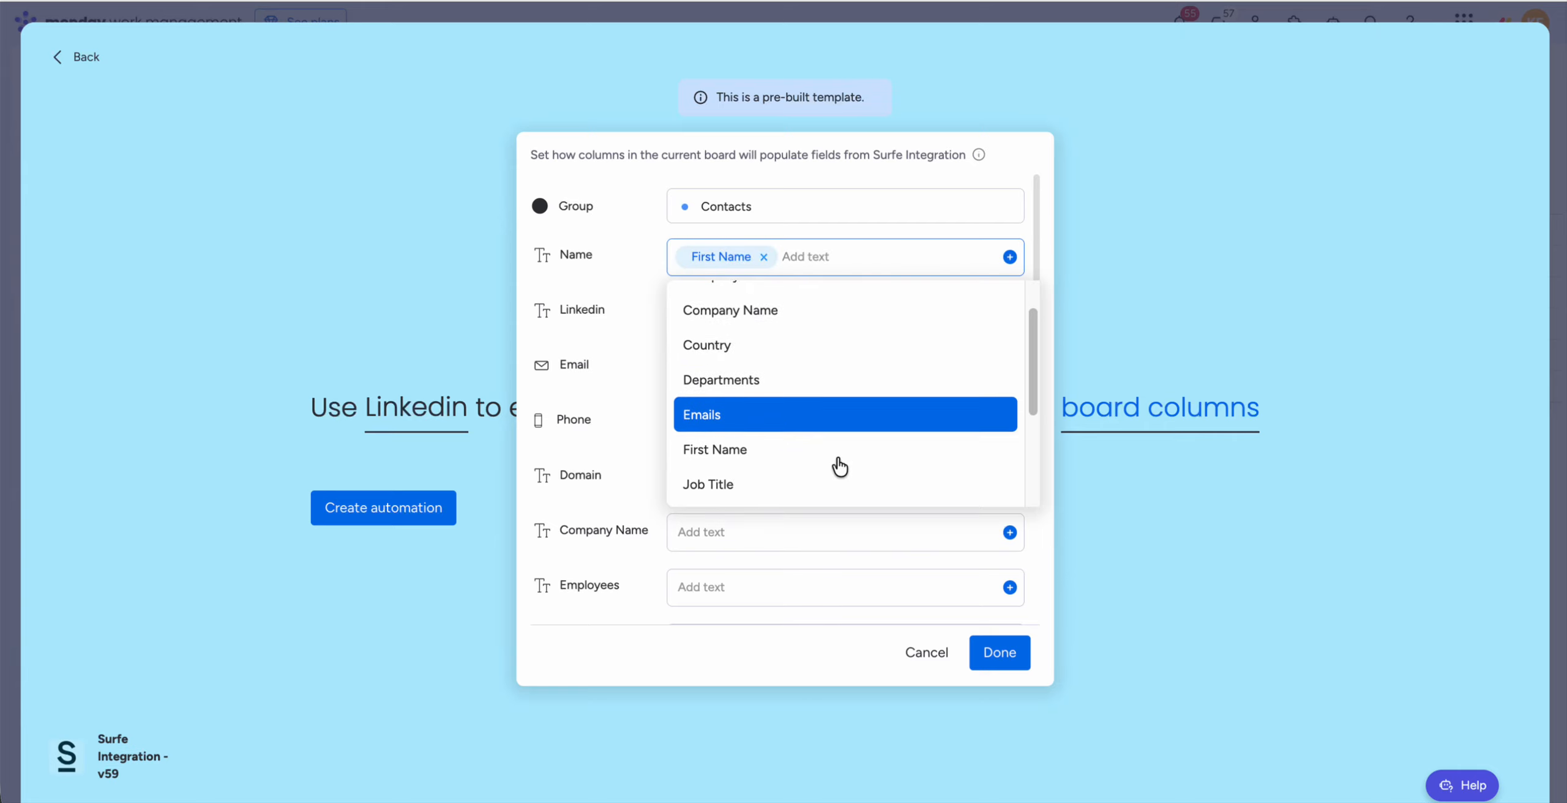
pyautogui.scroll(-3, 840, 466)
pyautogui.click(818, 409)
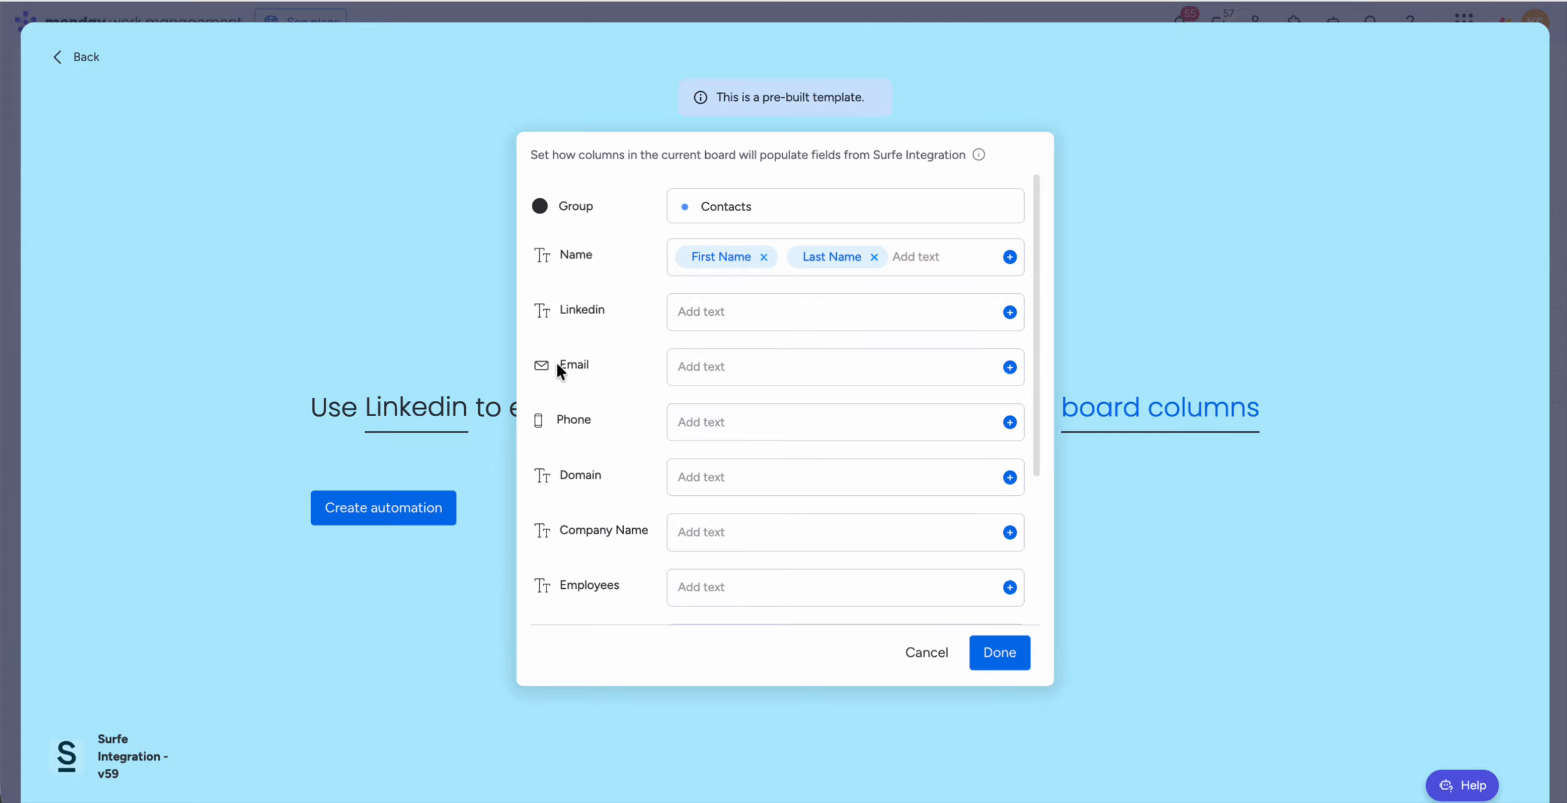
# Step: Map the Email column to the Emails field and the Phone column to Mobile Phones
pyautogui.click(1009, 367)
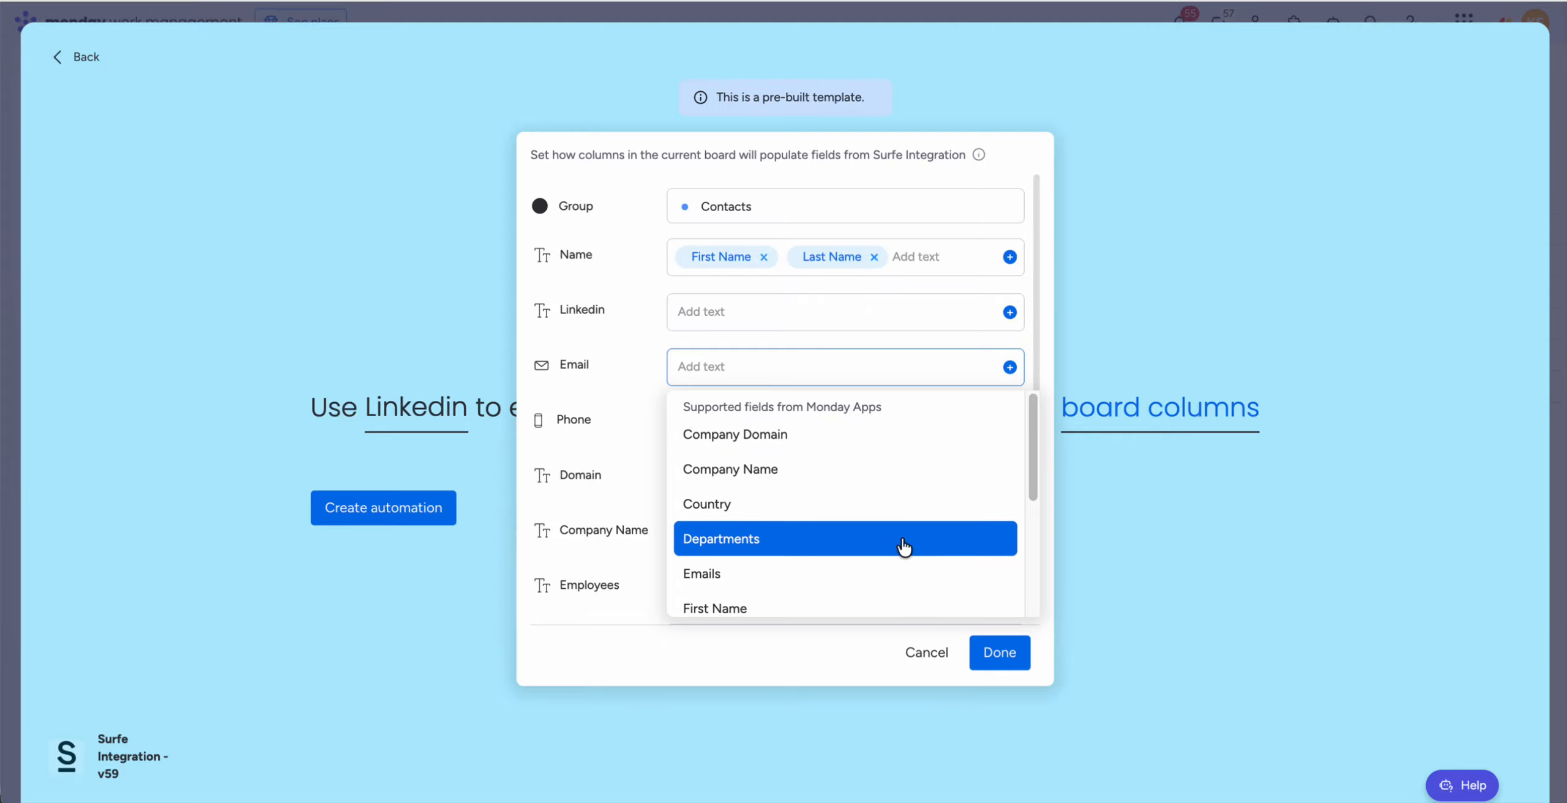
pyautogui.click(881, 569)
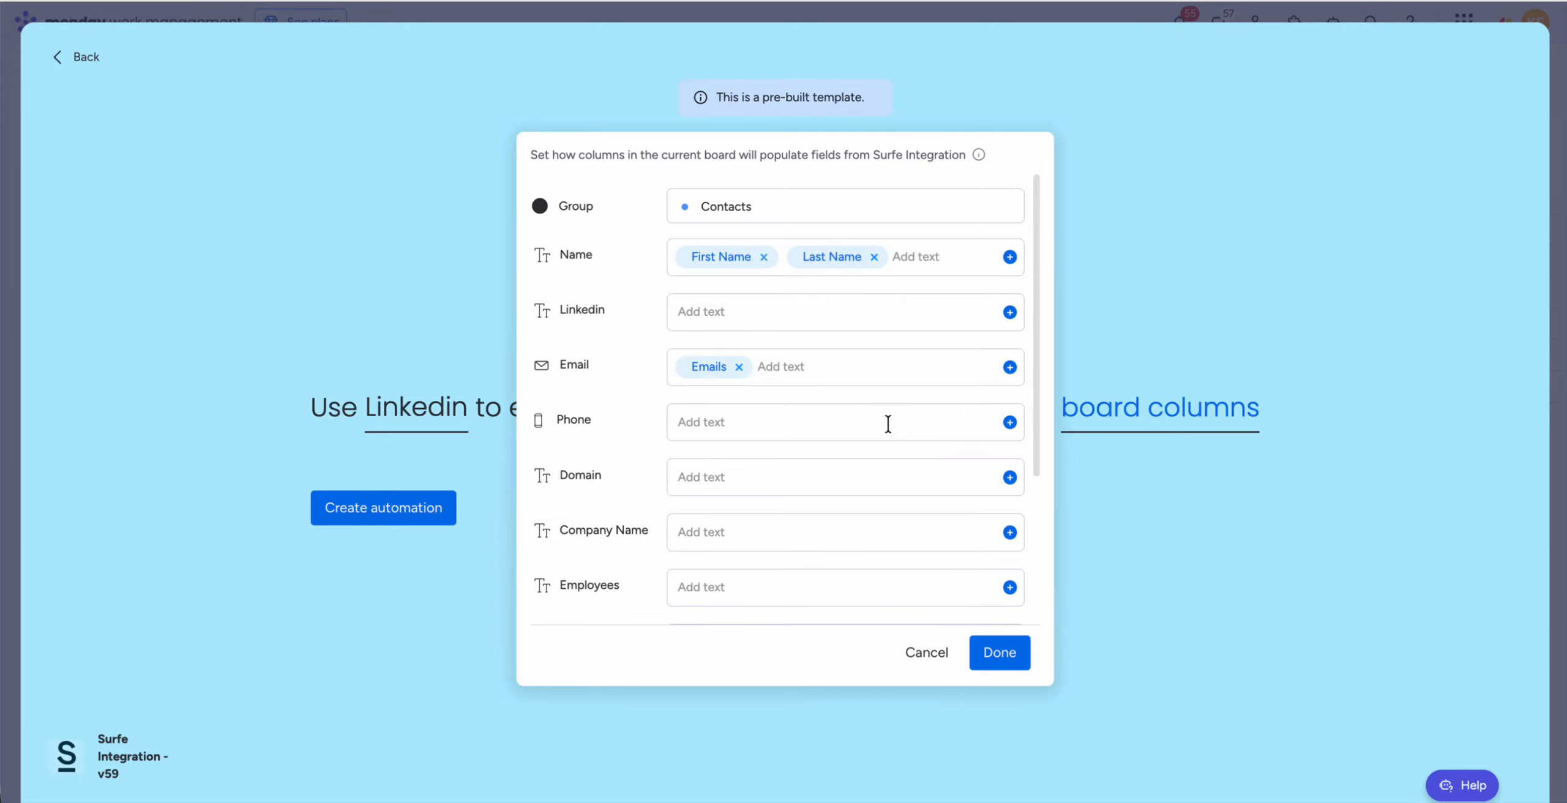
pyautogui.scroll(-1, 885, 423)
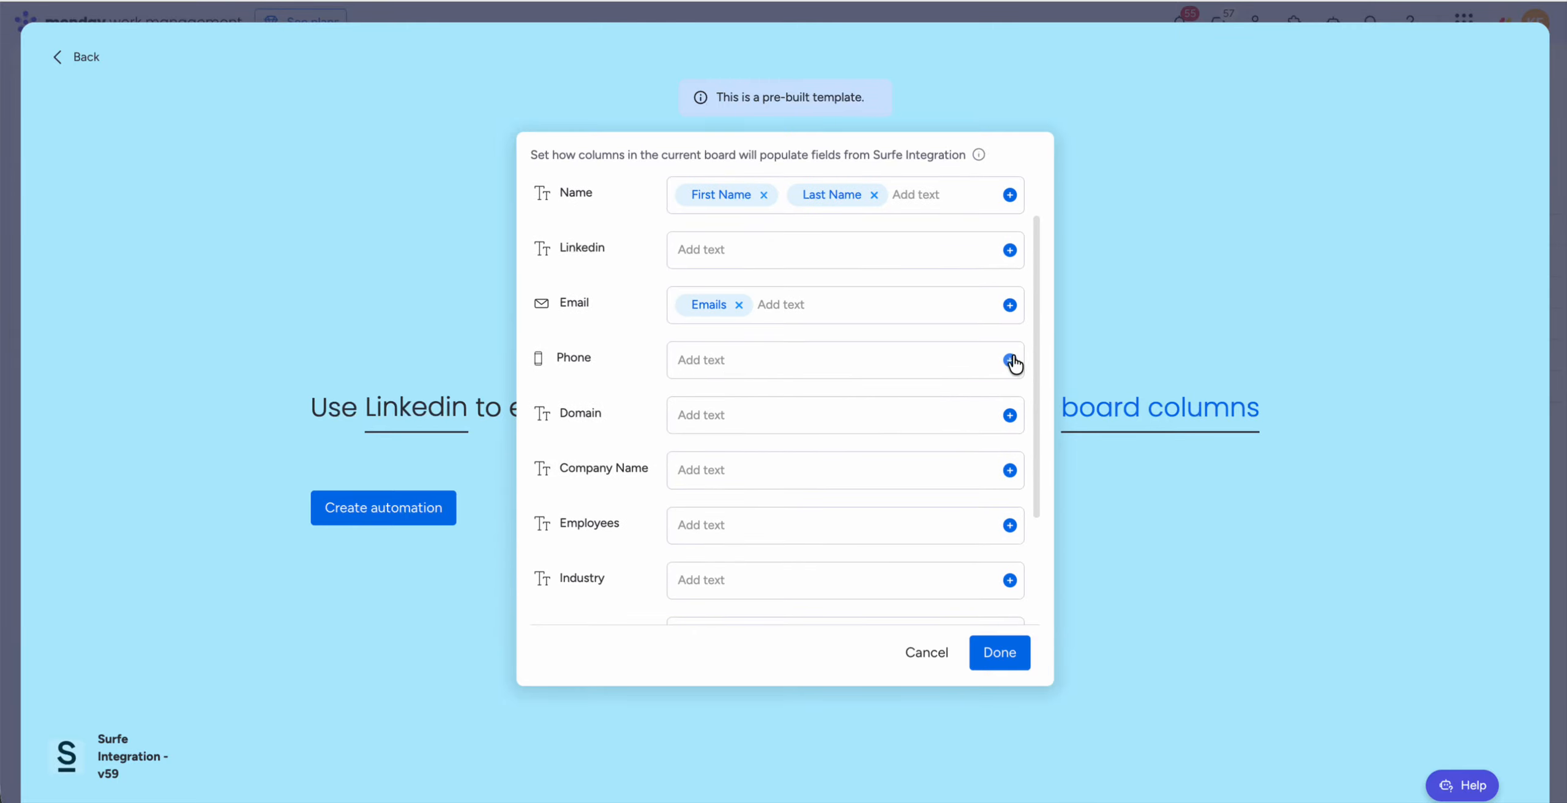
pyautogui.click(1011, 361)
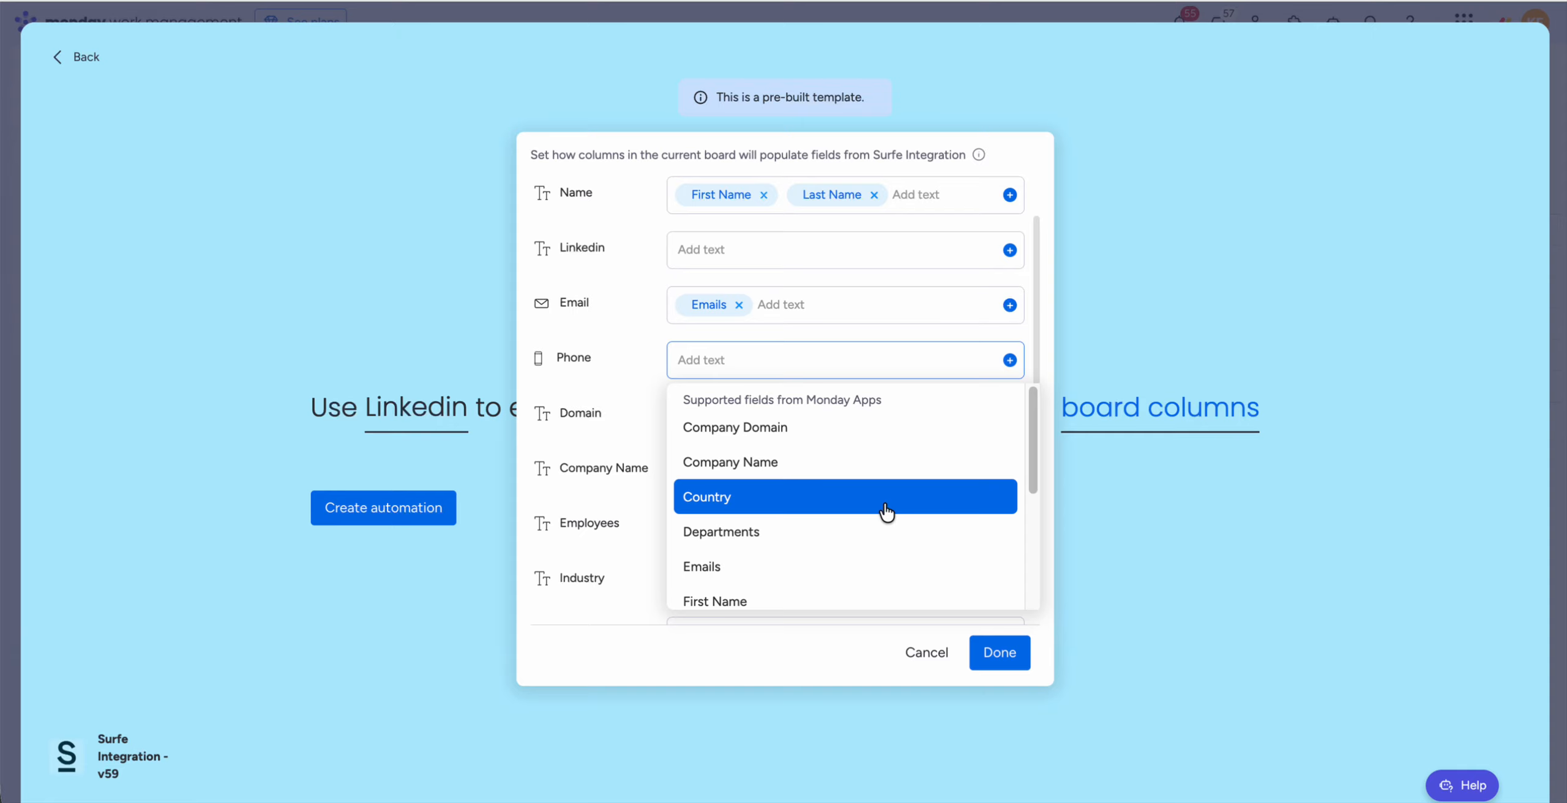
pyautogui.scroll(-4, 884, 514)
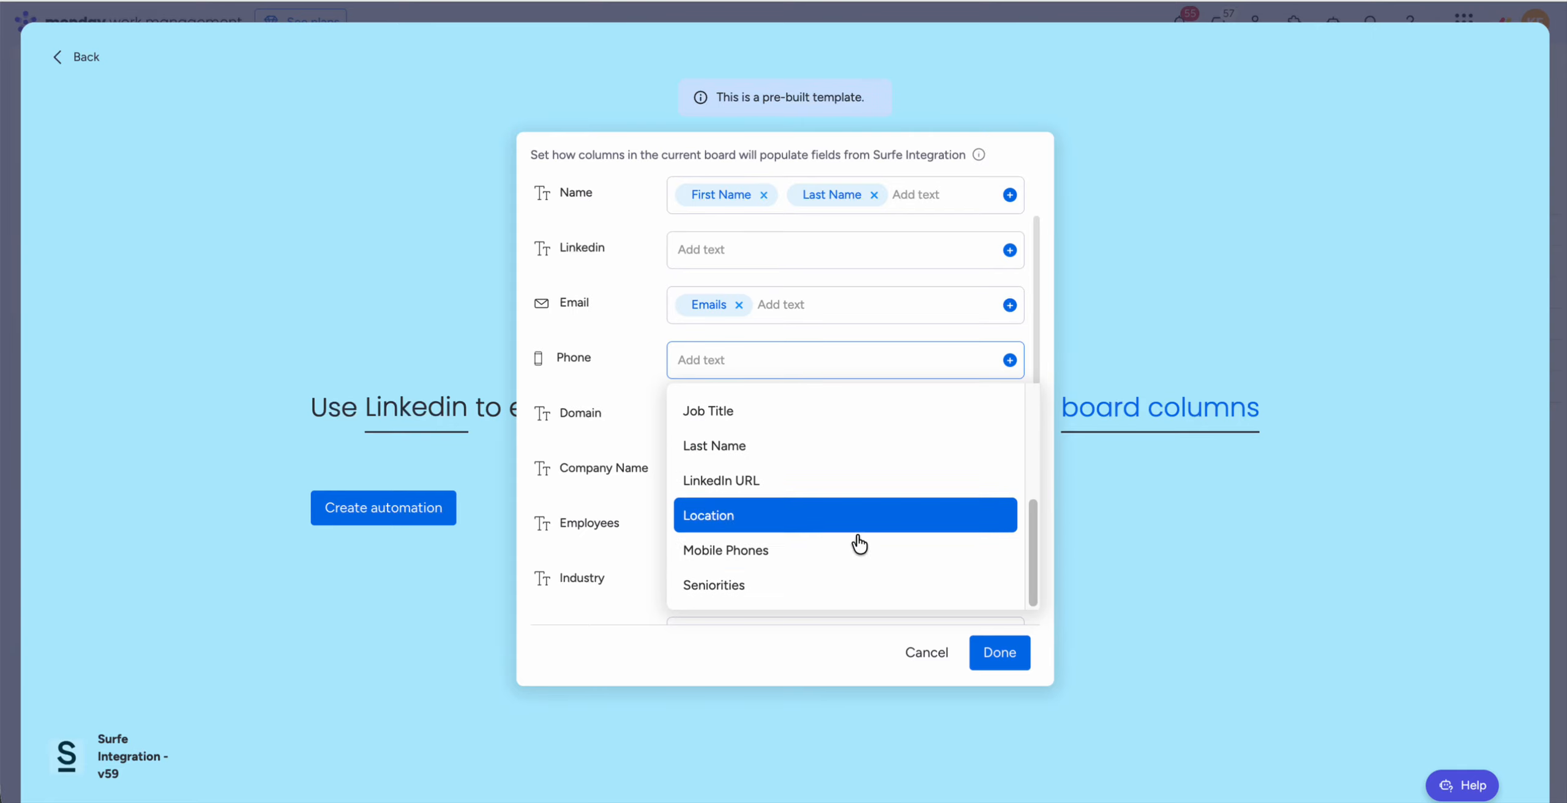
pyautogui.click(825, 554)
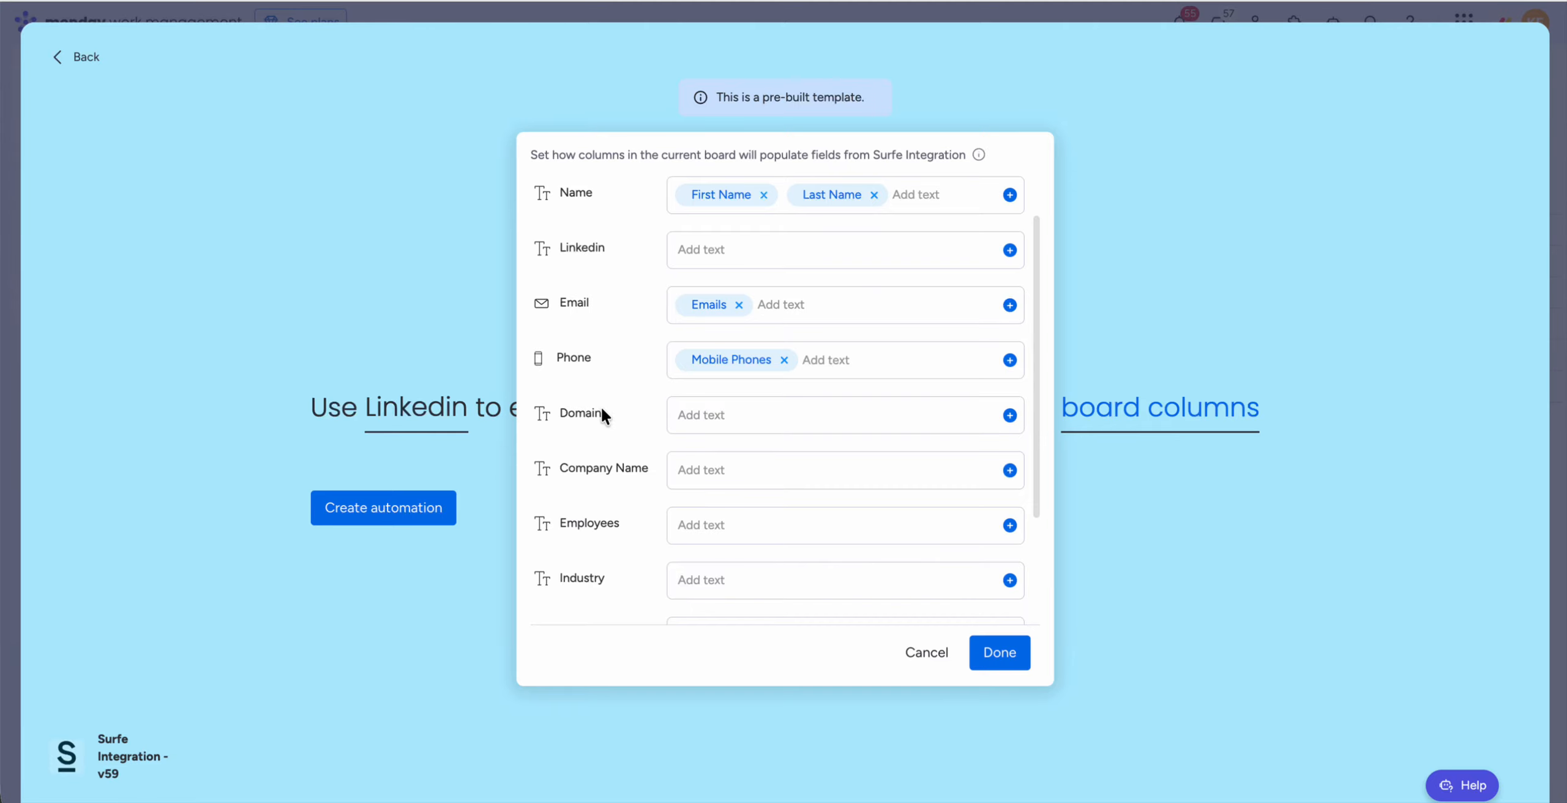
# Step: Map the Domain column to the Company Domain field
pyautogui.scroll(-2, 735, 459)
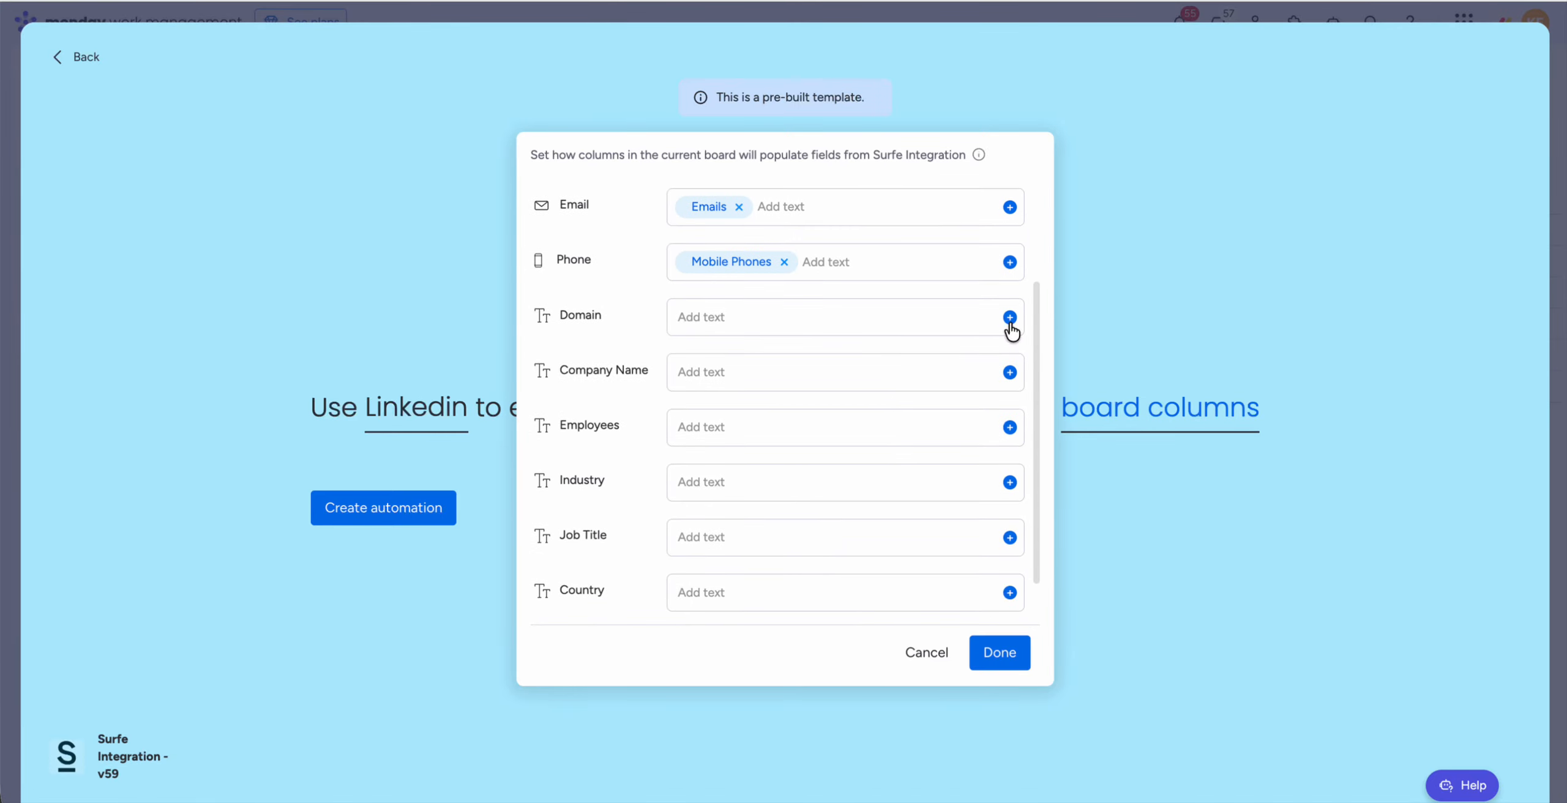
pyautogui.click(1010, 317)
pyautogui.scroll(-2, 903, 511)
pyautogui.scroll(-2, 904, 510)
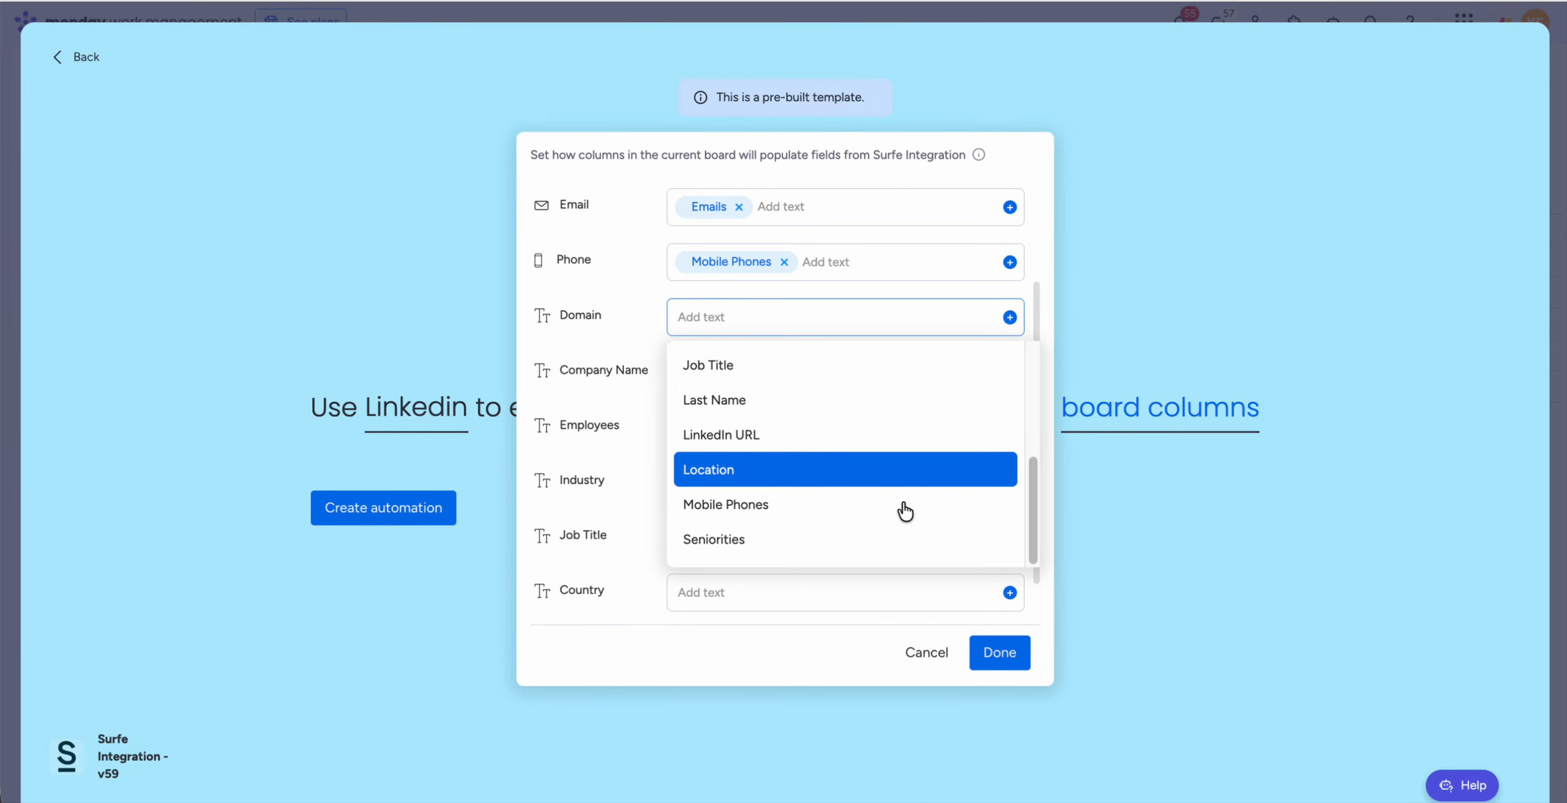
pyautogui.scroll(2, 905, 511)
pyautogui.scroll(3, 905, 511)
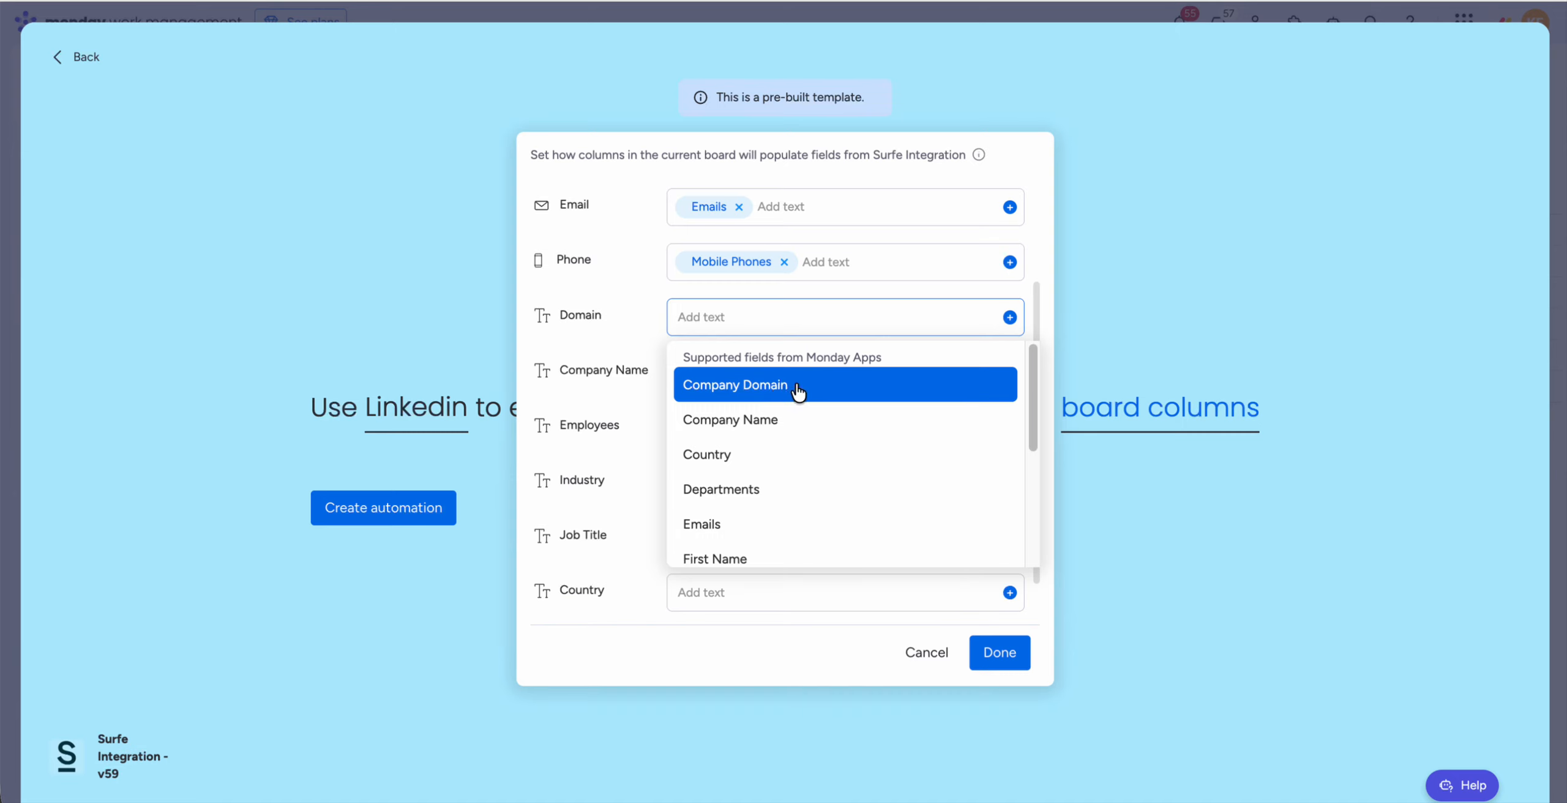
pyautogui.click(772, 390)
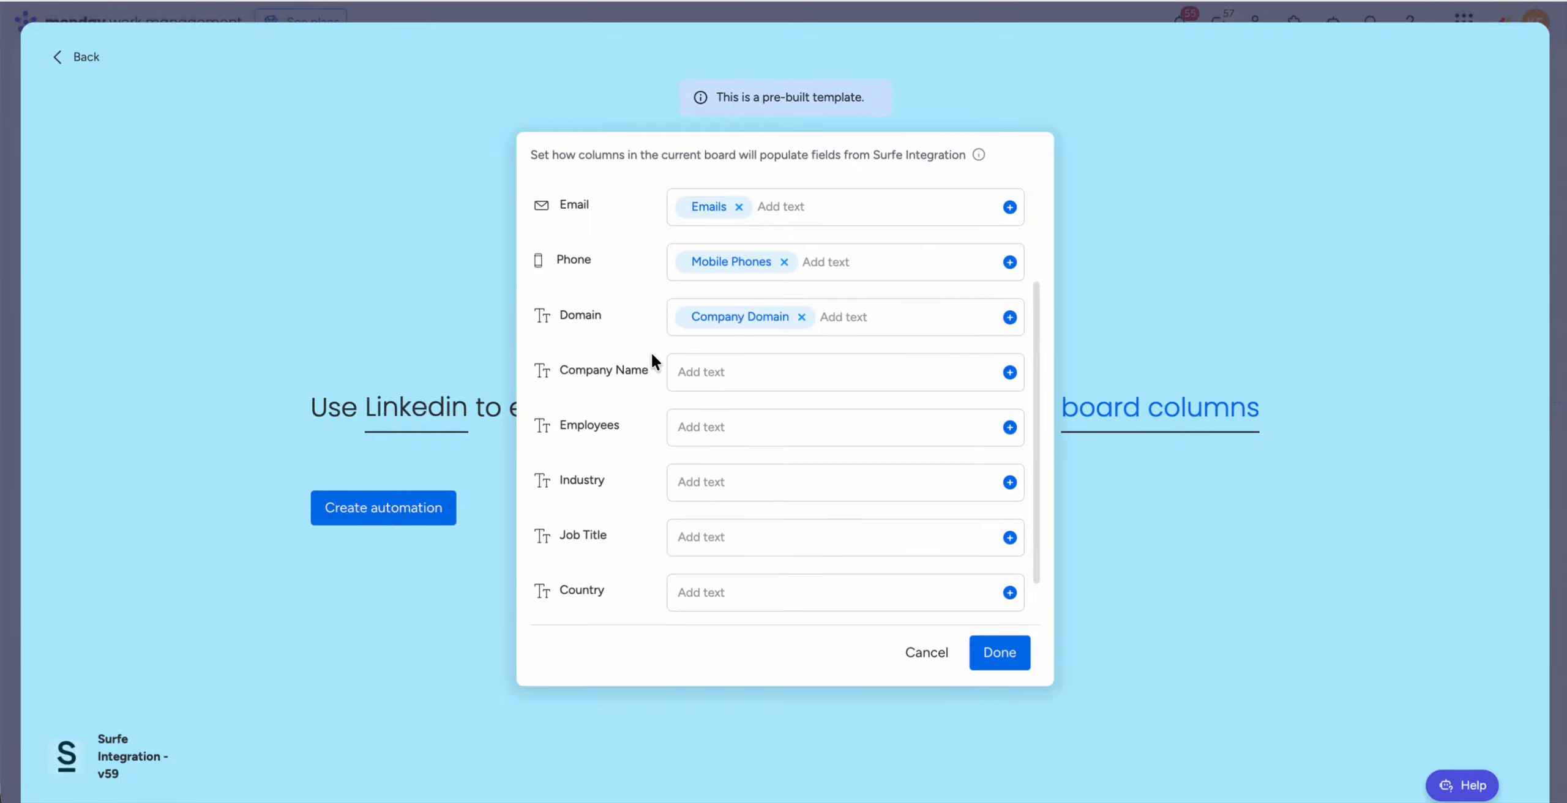
# Step: Map the Company Name column to the matching Company Name field
pyautogui.scroll(2, 636, 431)
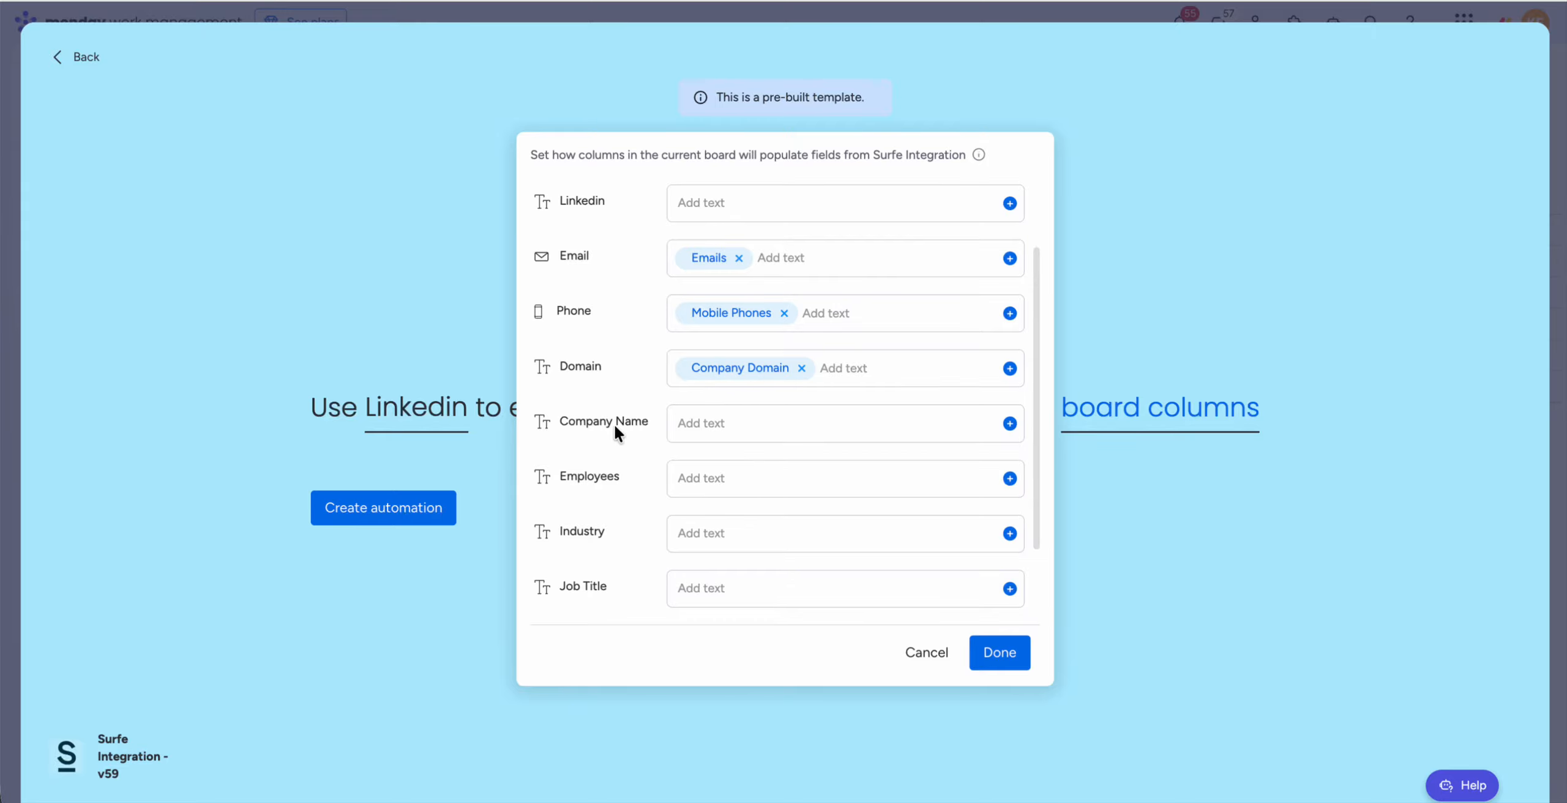
pyautogui.scroll(-1, 621, 468)
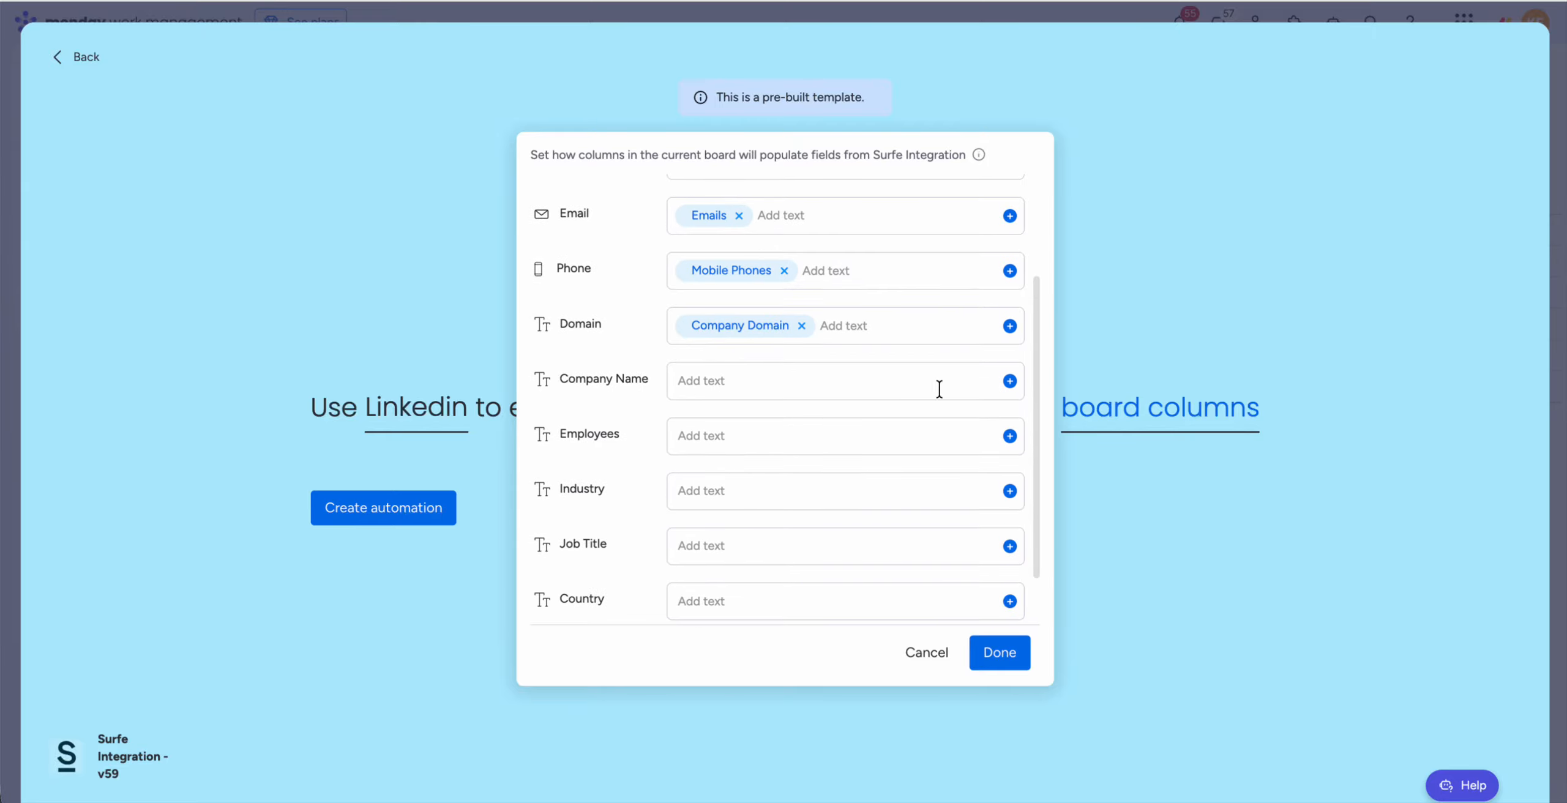
pyautogui.click(1009, 381)
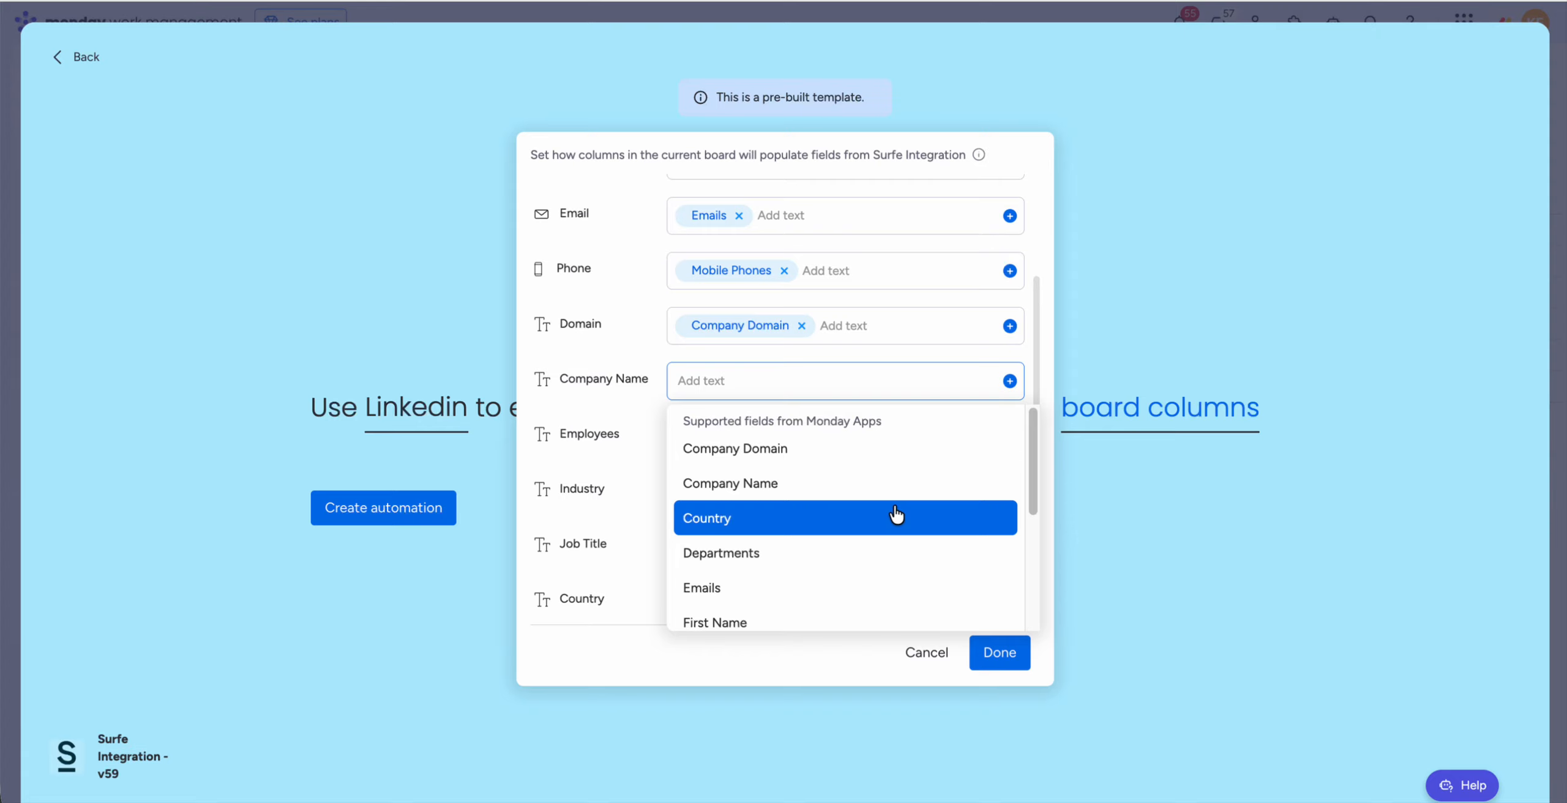
pyautogui.click(893, 482)
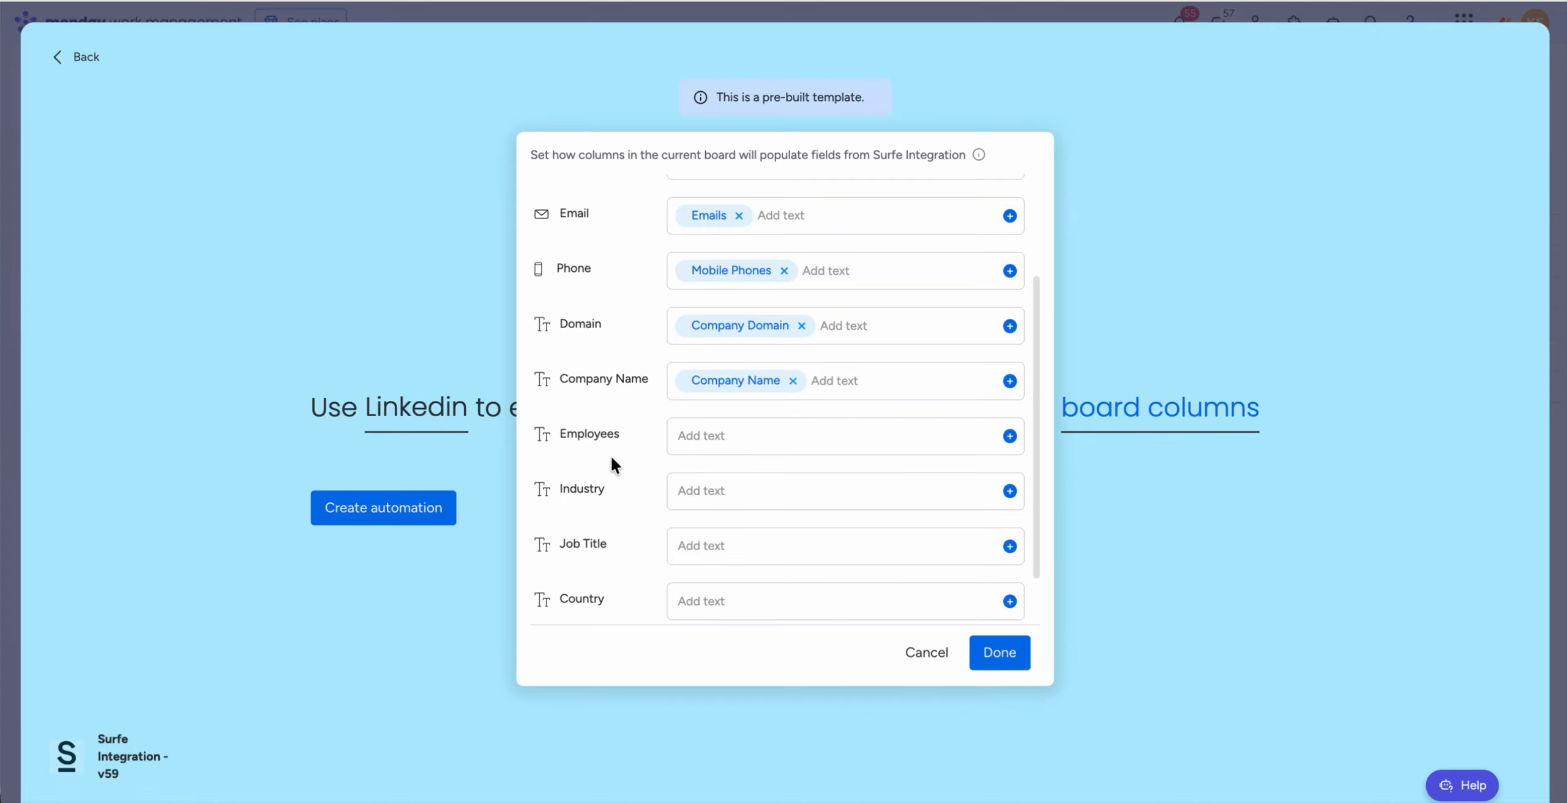
# Step: Map the Job Title column to the Job Title field, then create the LinkedIn enrichment automation and return to the board
pyautogui.scroll(-1, 614, 469)
pyautogui.scroll(-1, 614, 466)
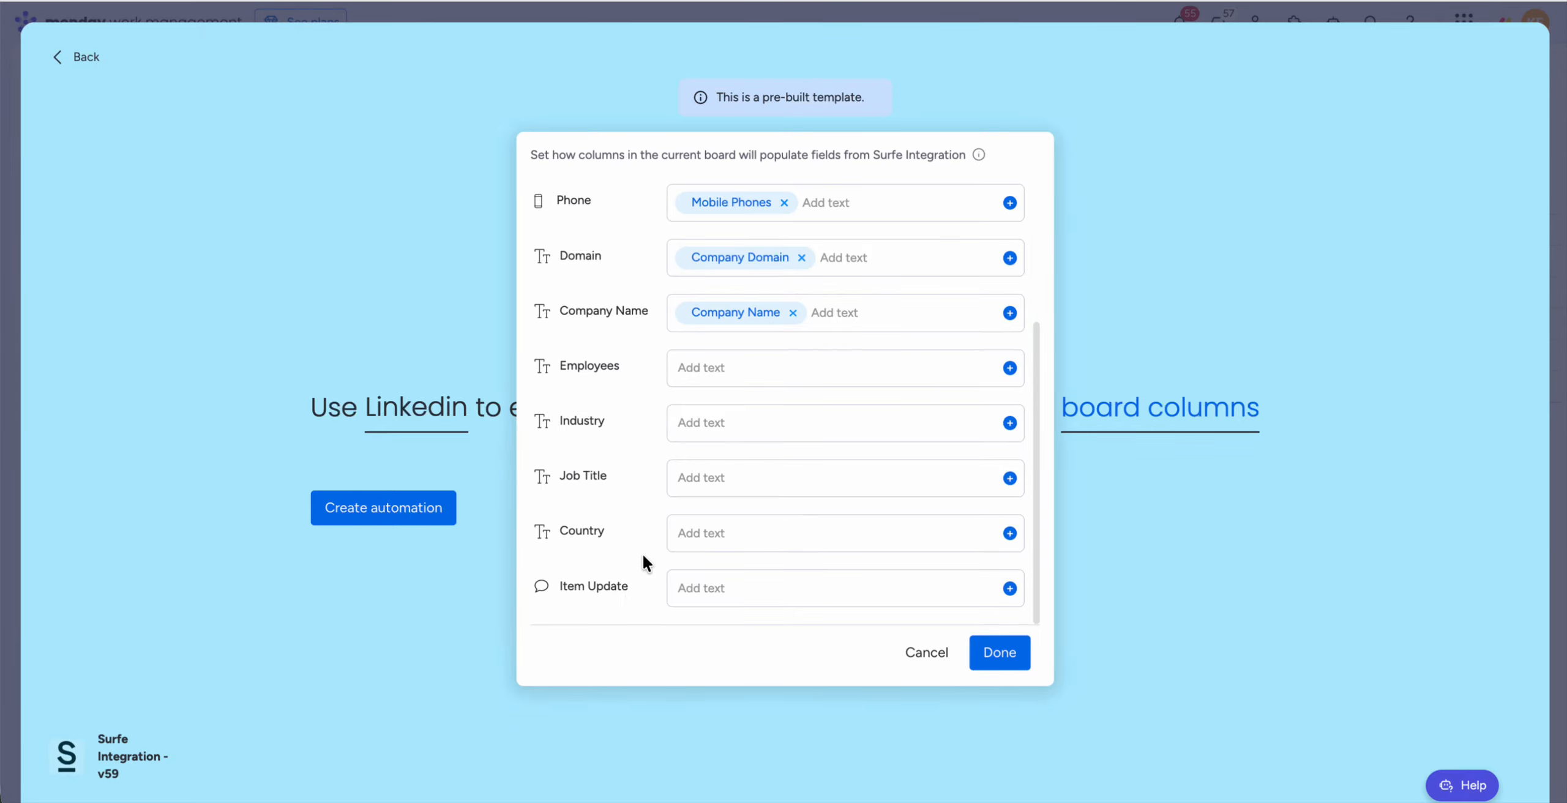
pyautogui.click(1009, 477)
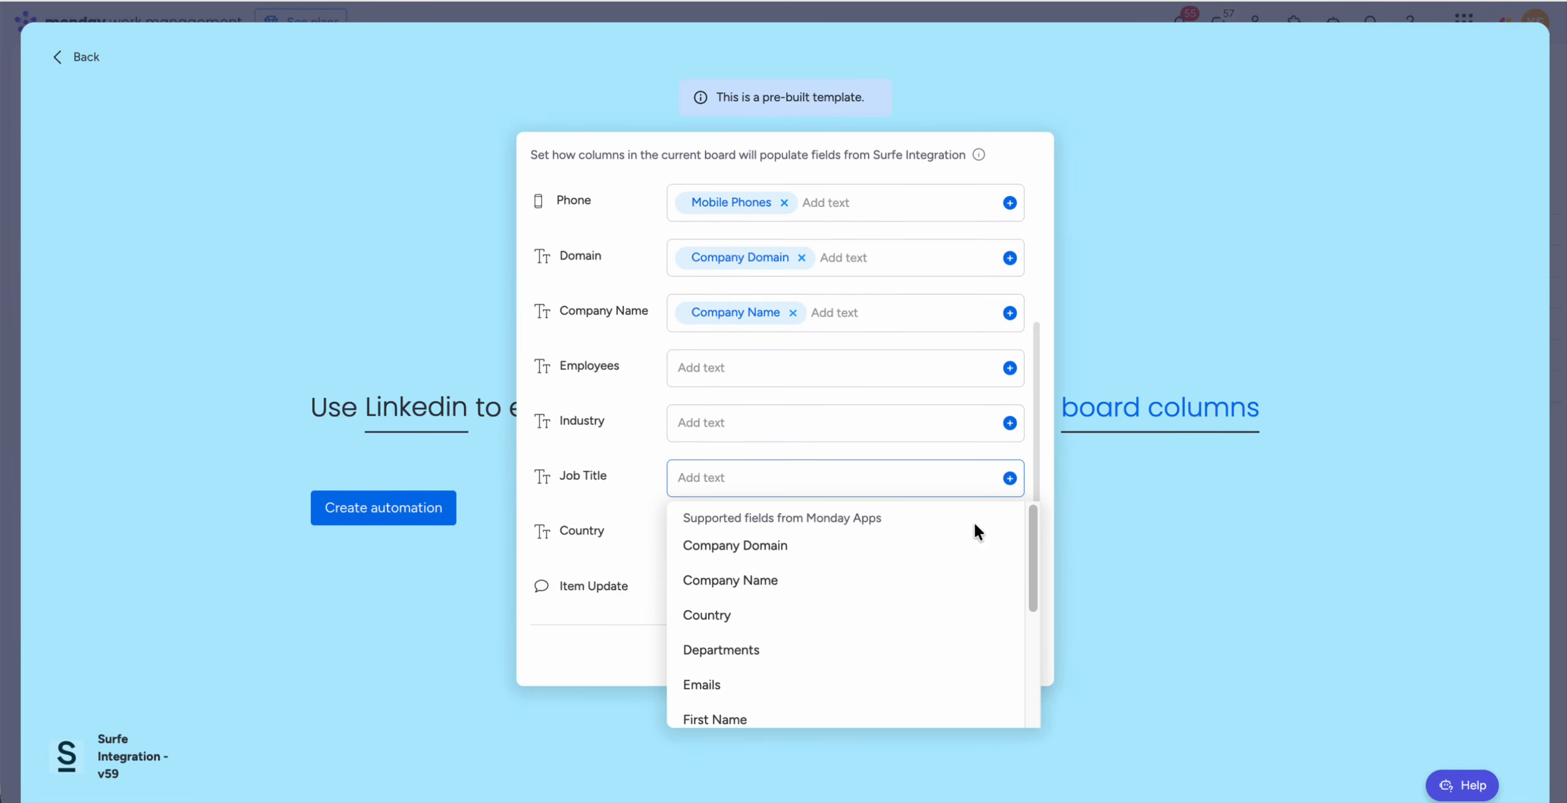
pyautogui.scroll(-3, 931, 633)
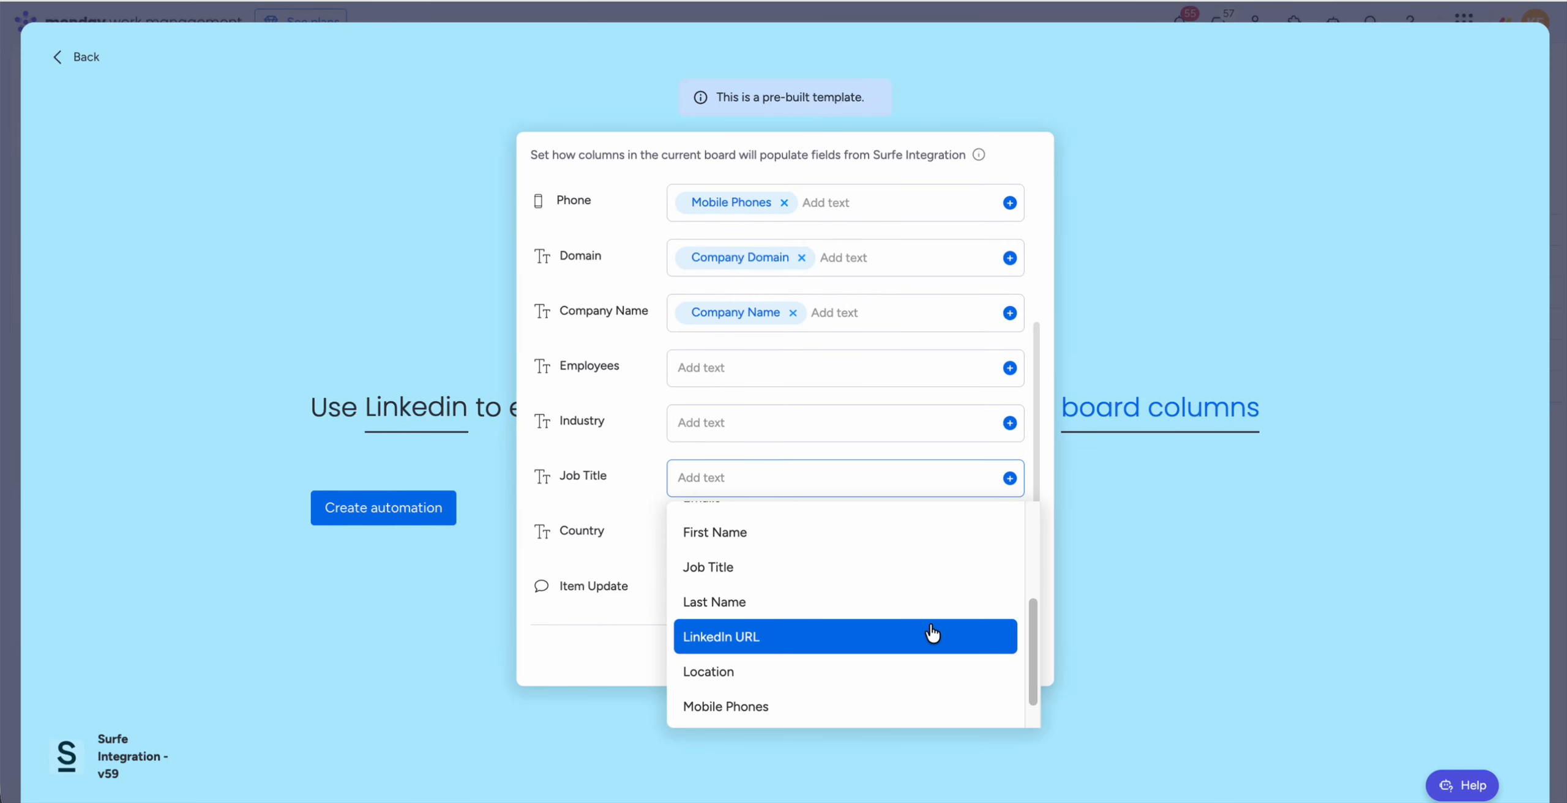
pyautogui.click(905, 572)
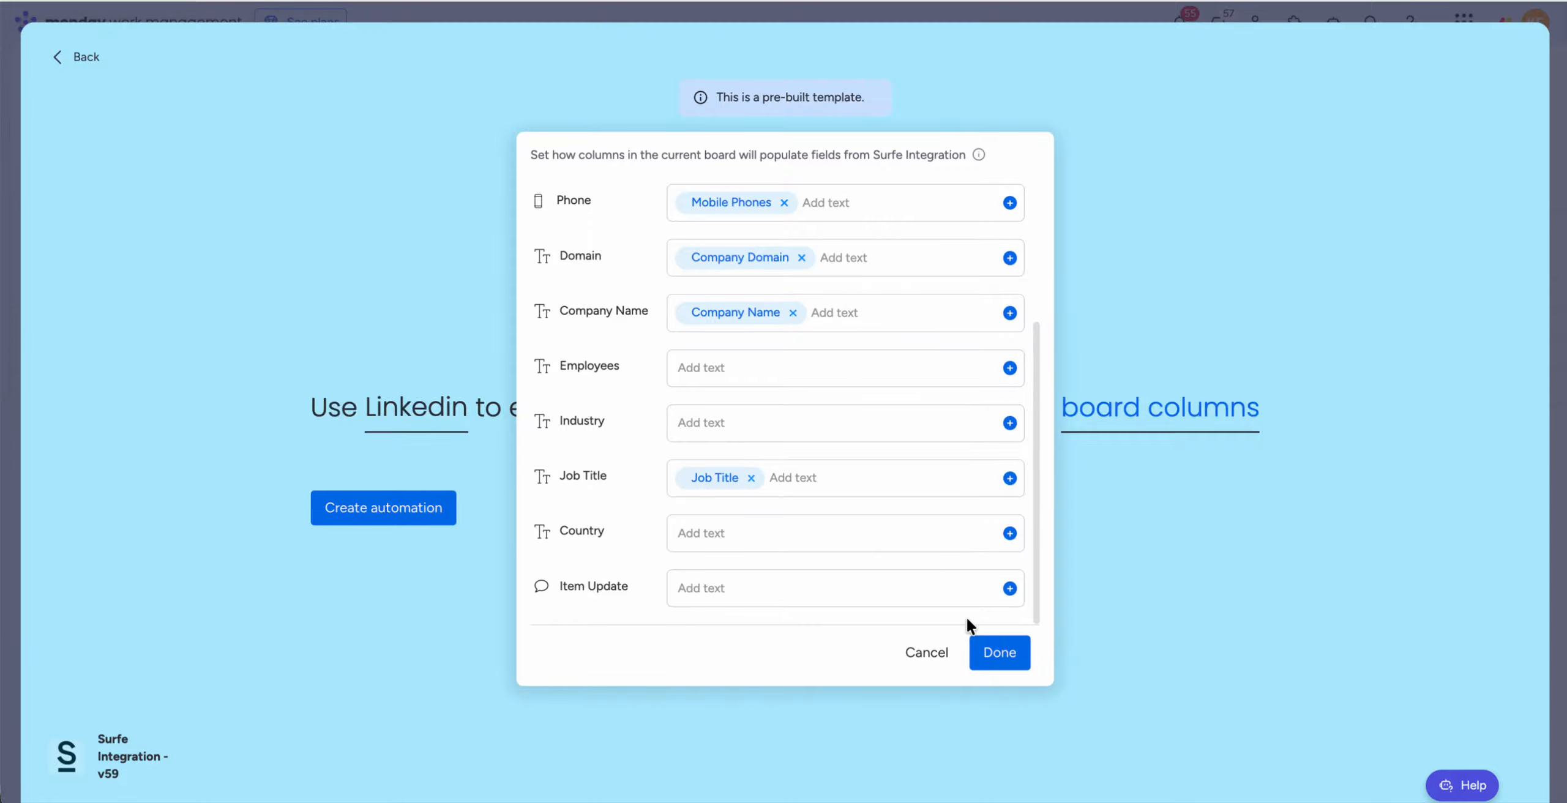
pyautogui.click(994, 659)
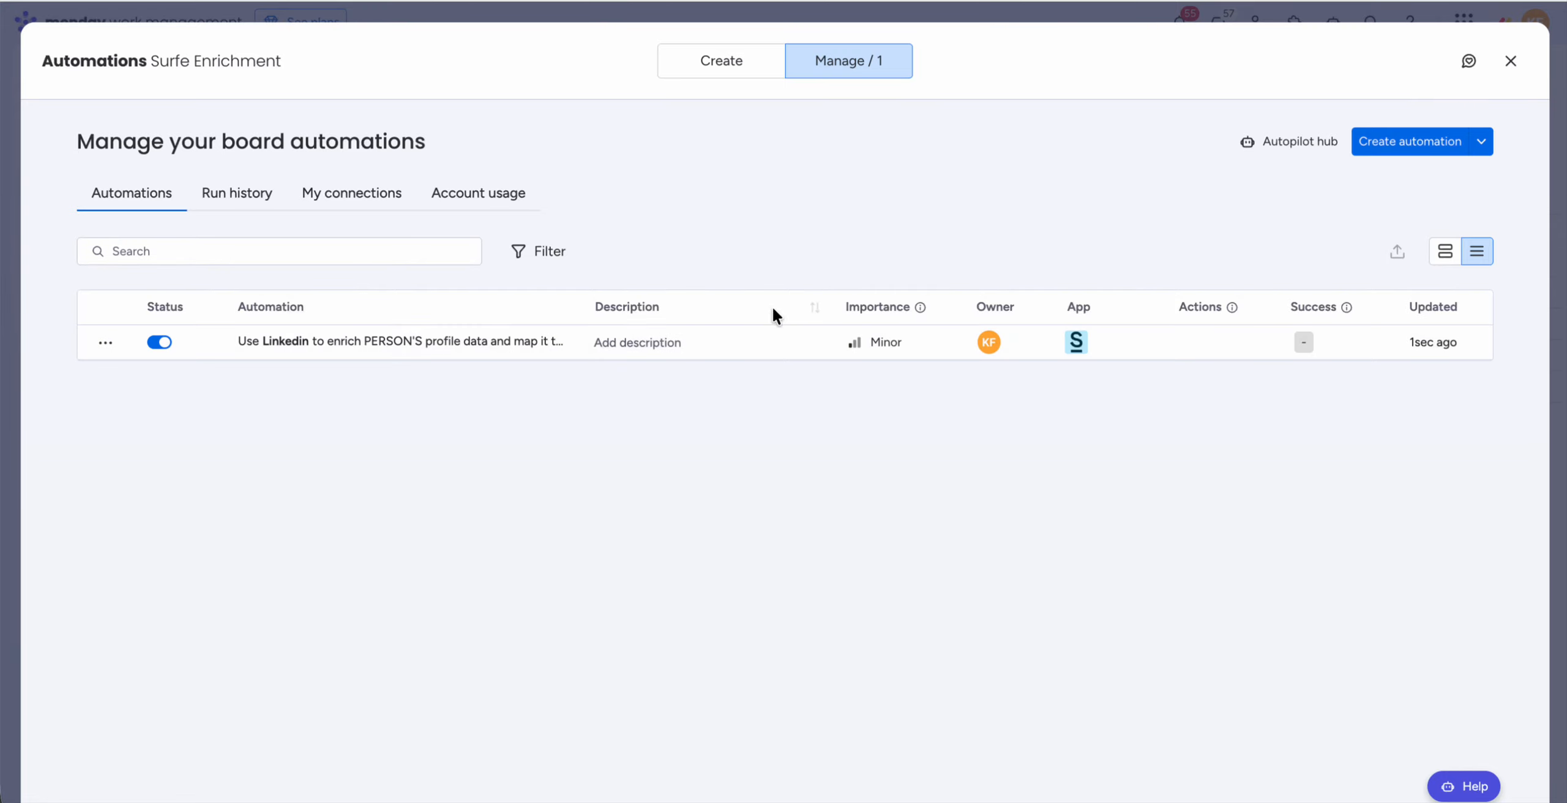
pyautogui.click(711, 71)
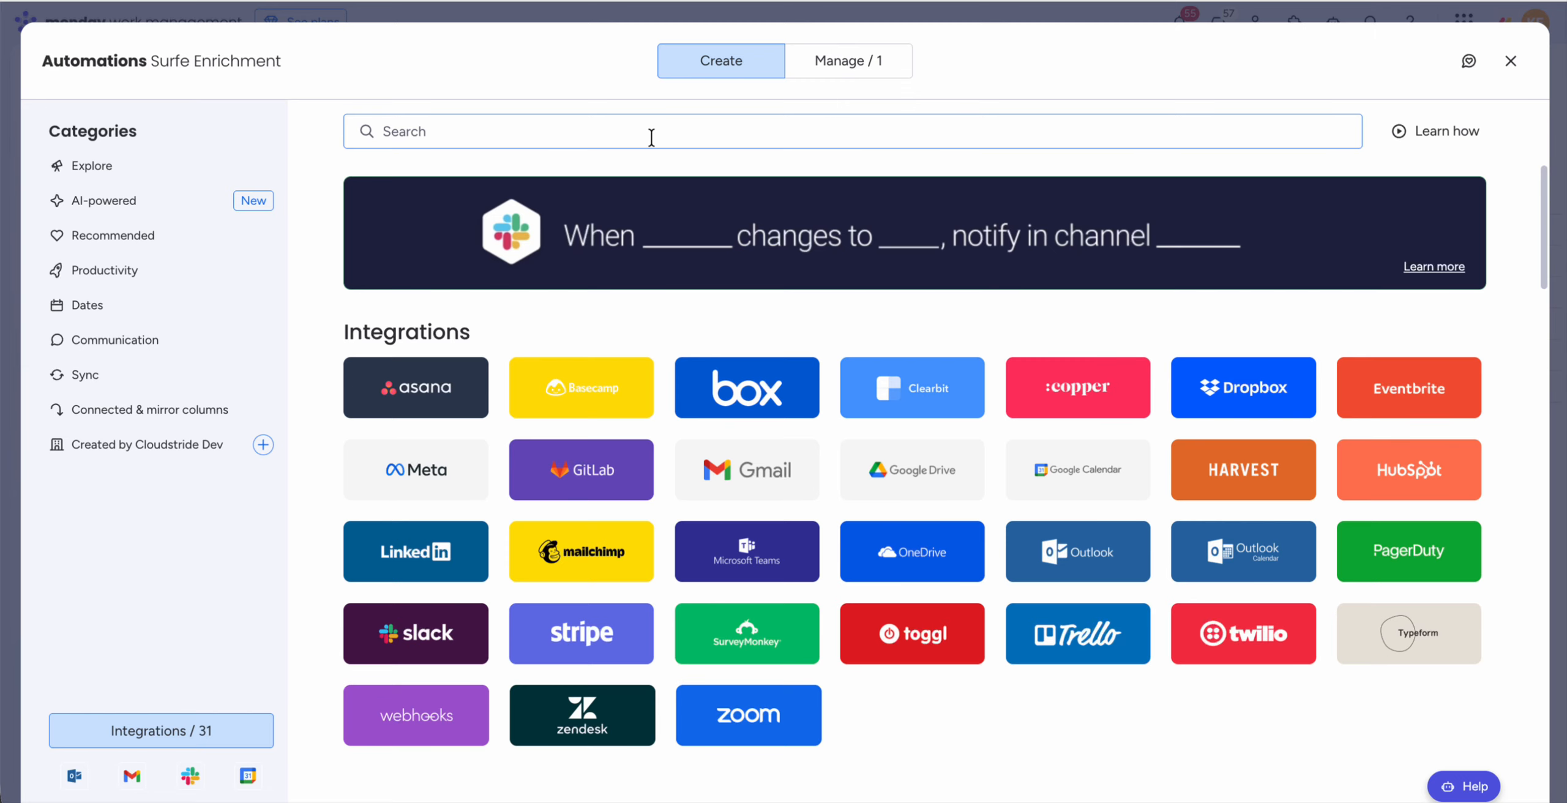
pyautogui.click(1510, 60)
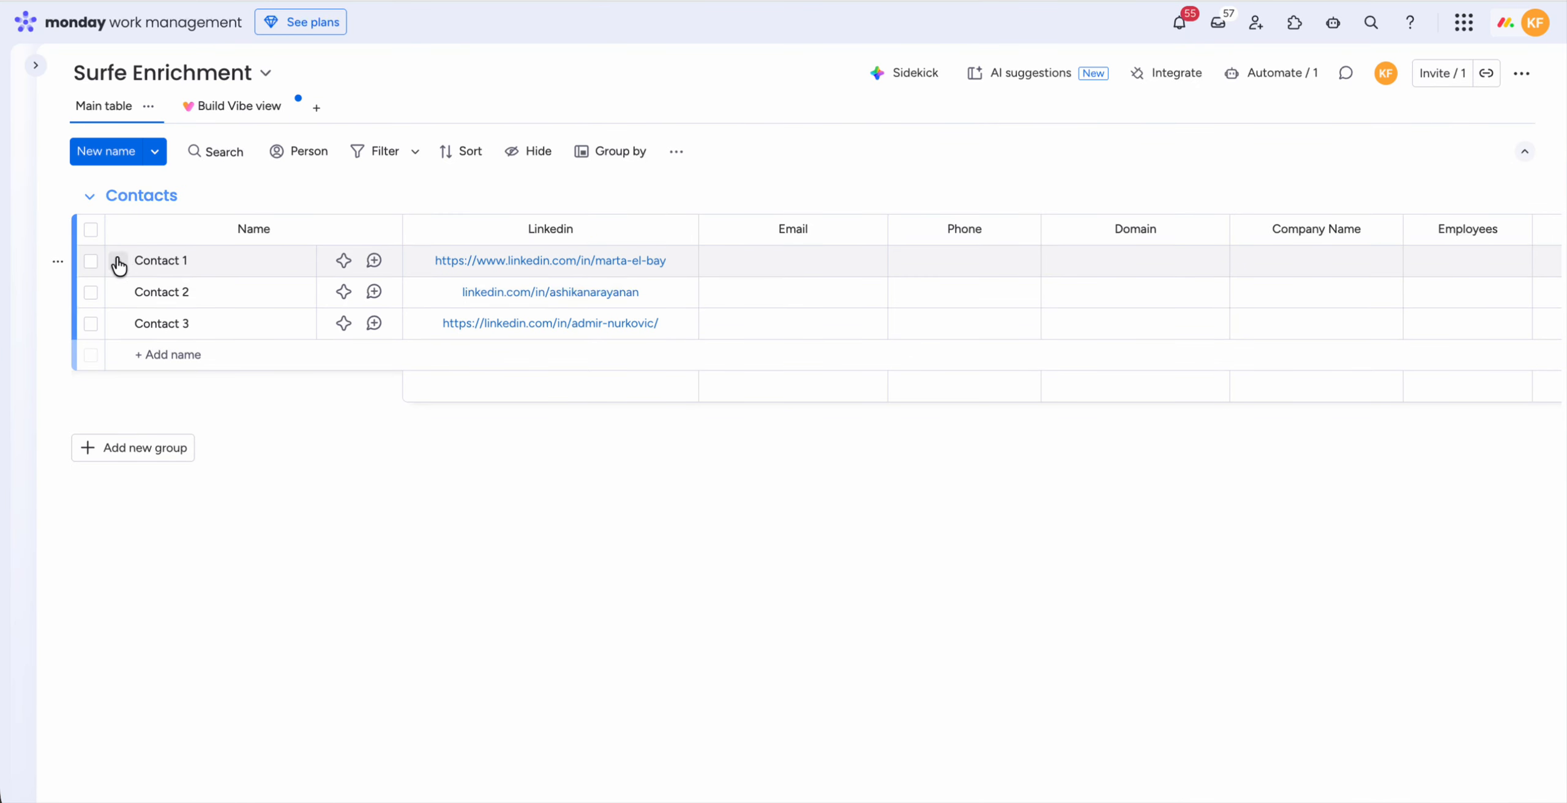
pyautogui.click(91, 262)
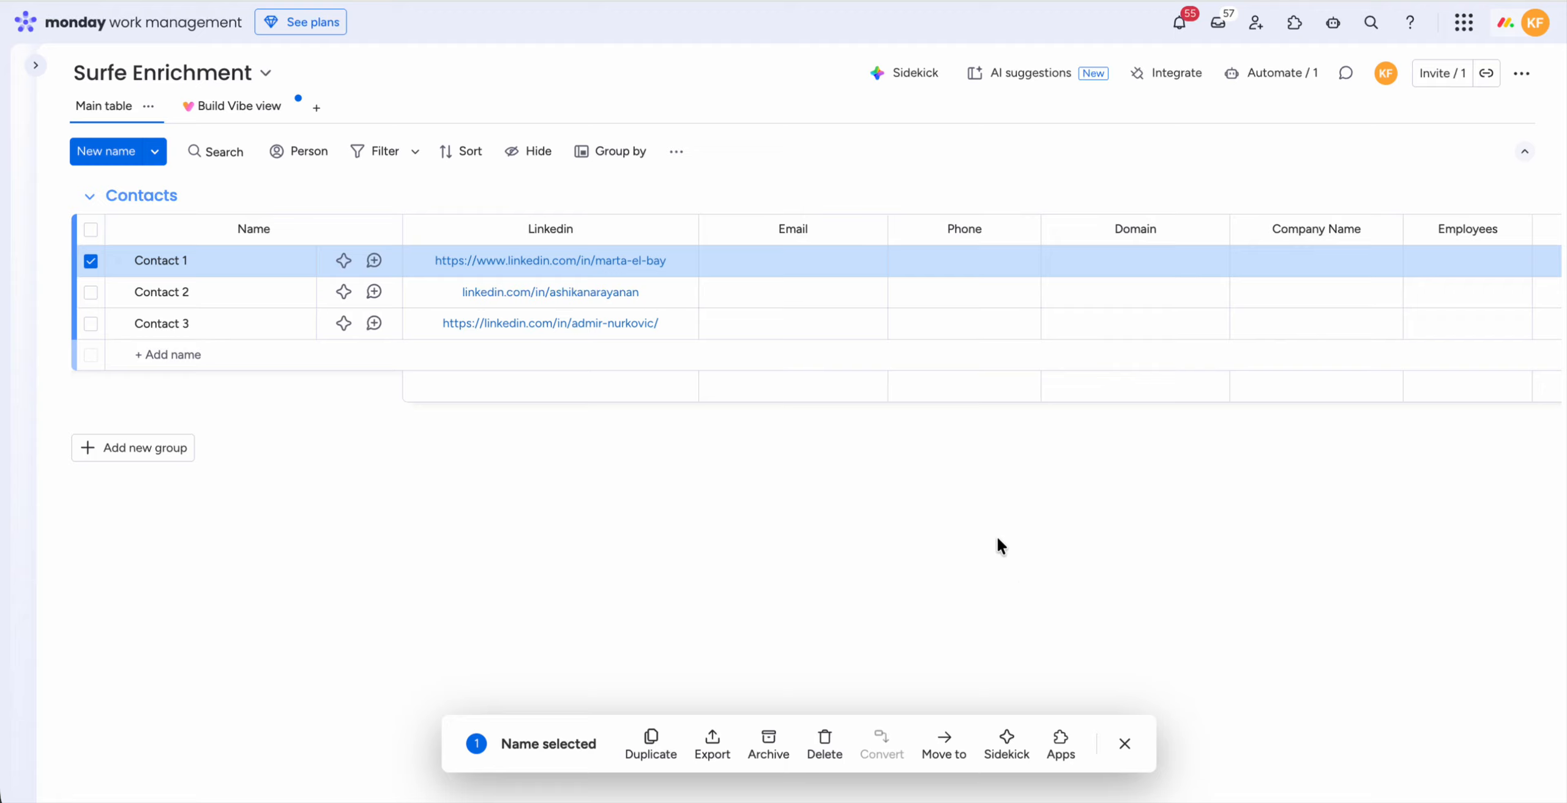
pyautogui.click(343, 515)
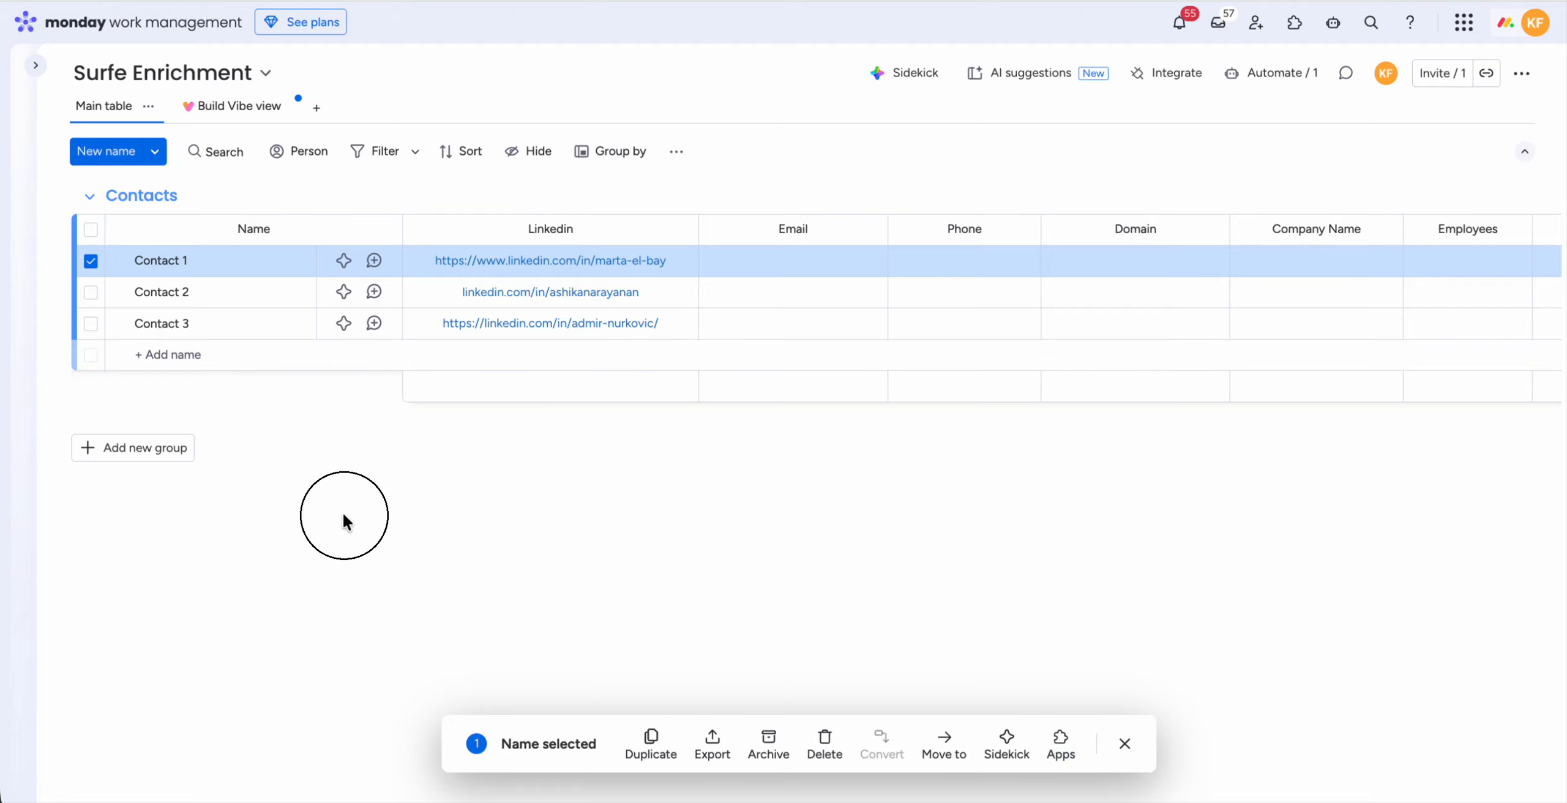
pyautogui.click(91, 261)
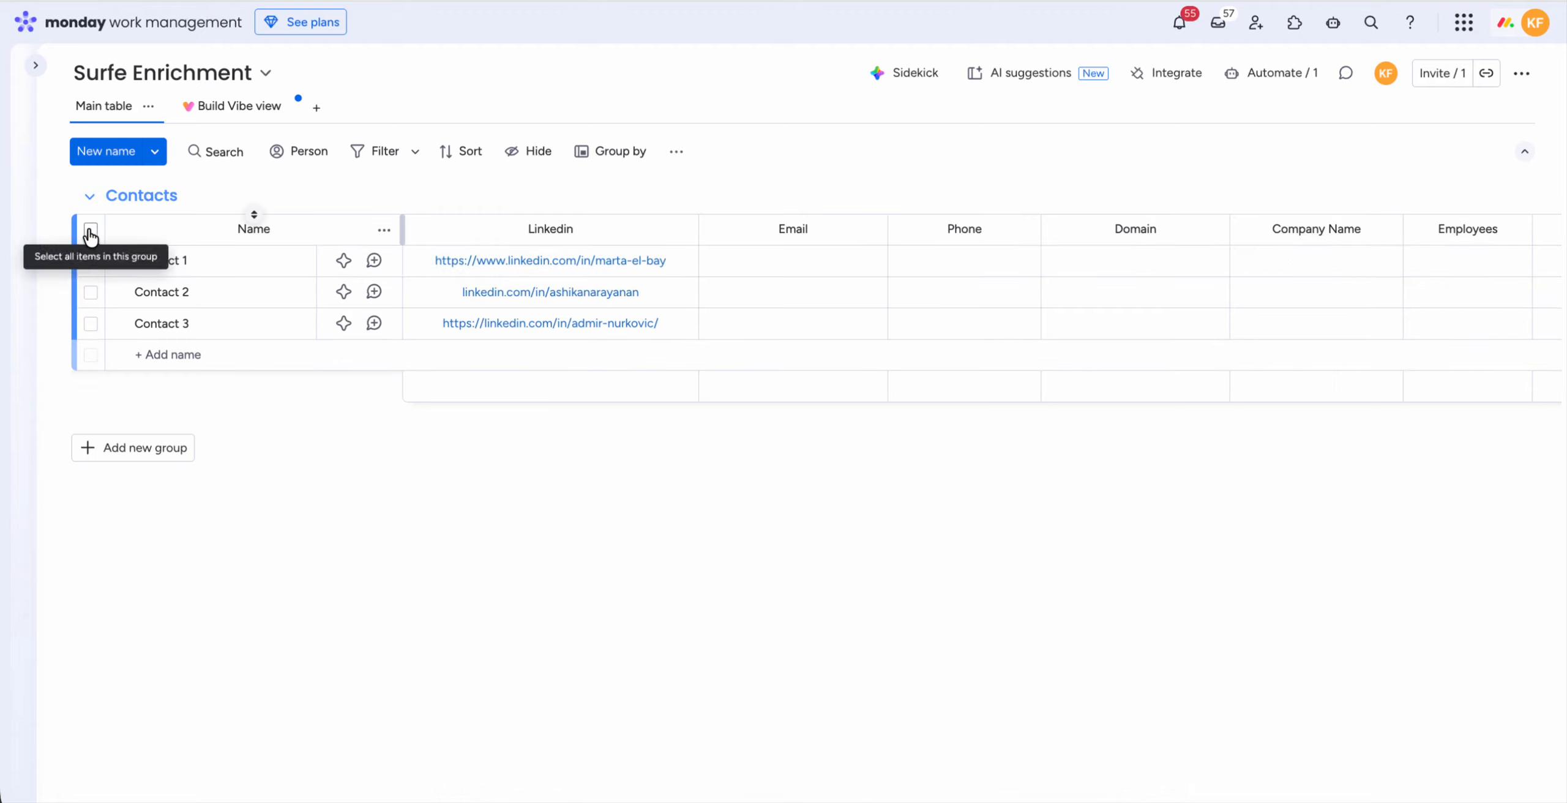
pyautogui.click(90, 230)
pyautogui.click(91, 230)
# Step: Select Contact 1 and open the installed Surfe app for it
pyautogui.click(91, 262)
pyautogui.click(1059, 740)
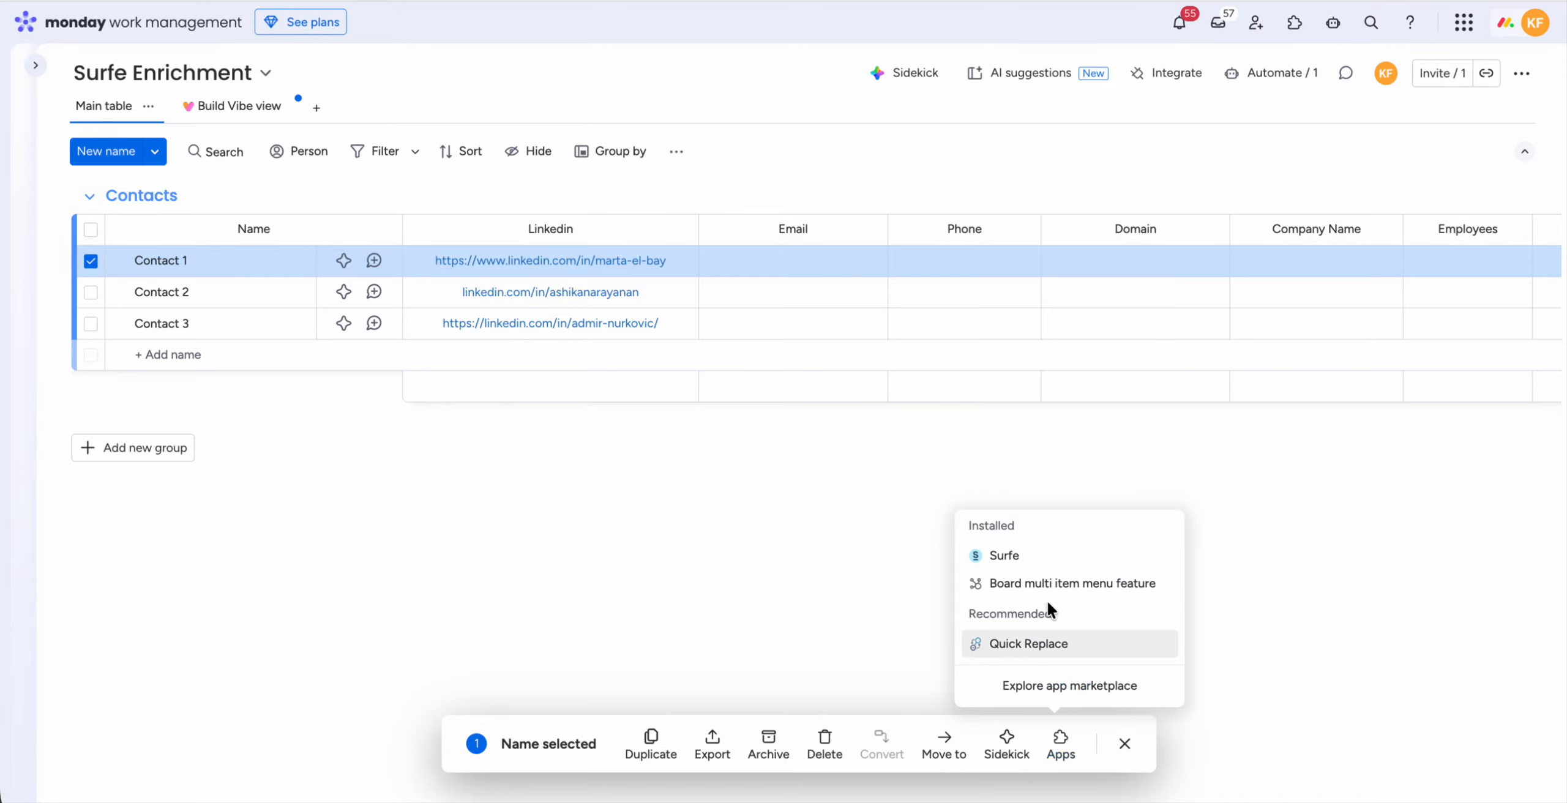
pyautogui.click(1035, 554)
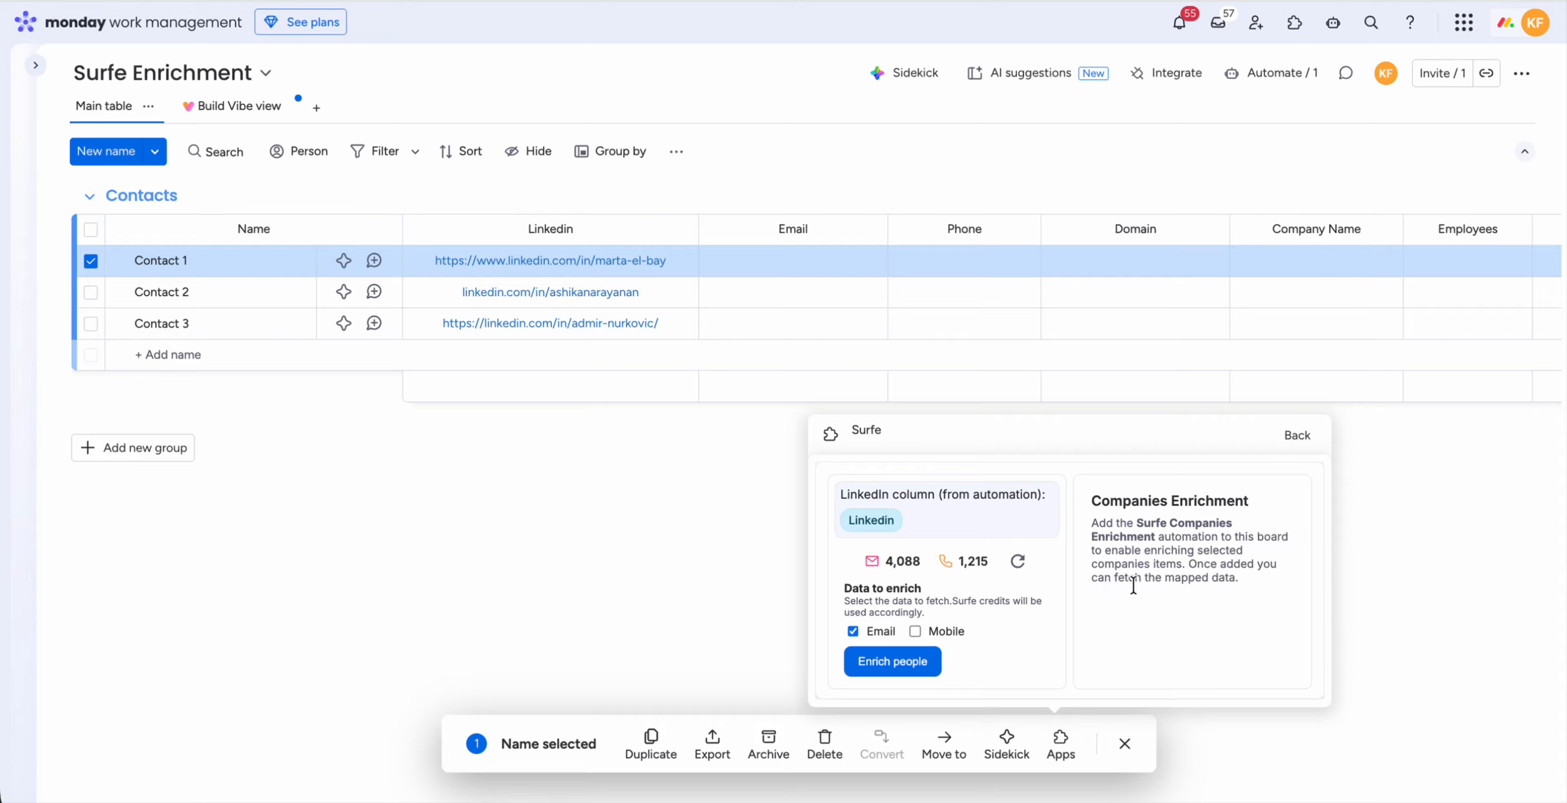
pyautogui.moveTo(1095, 502); pyautogui.dragTo(1255, 591)
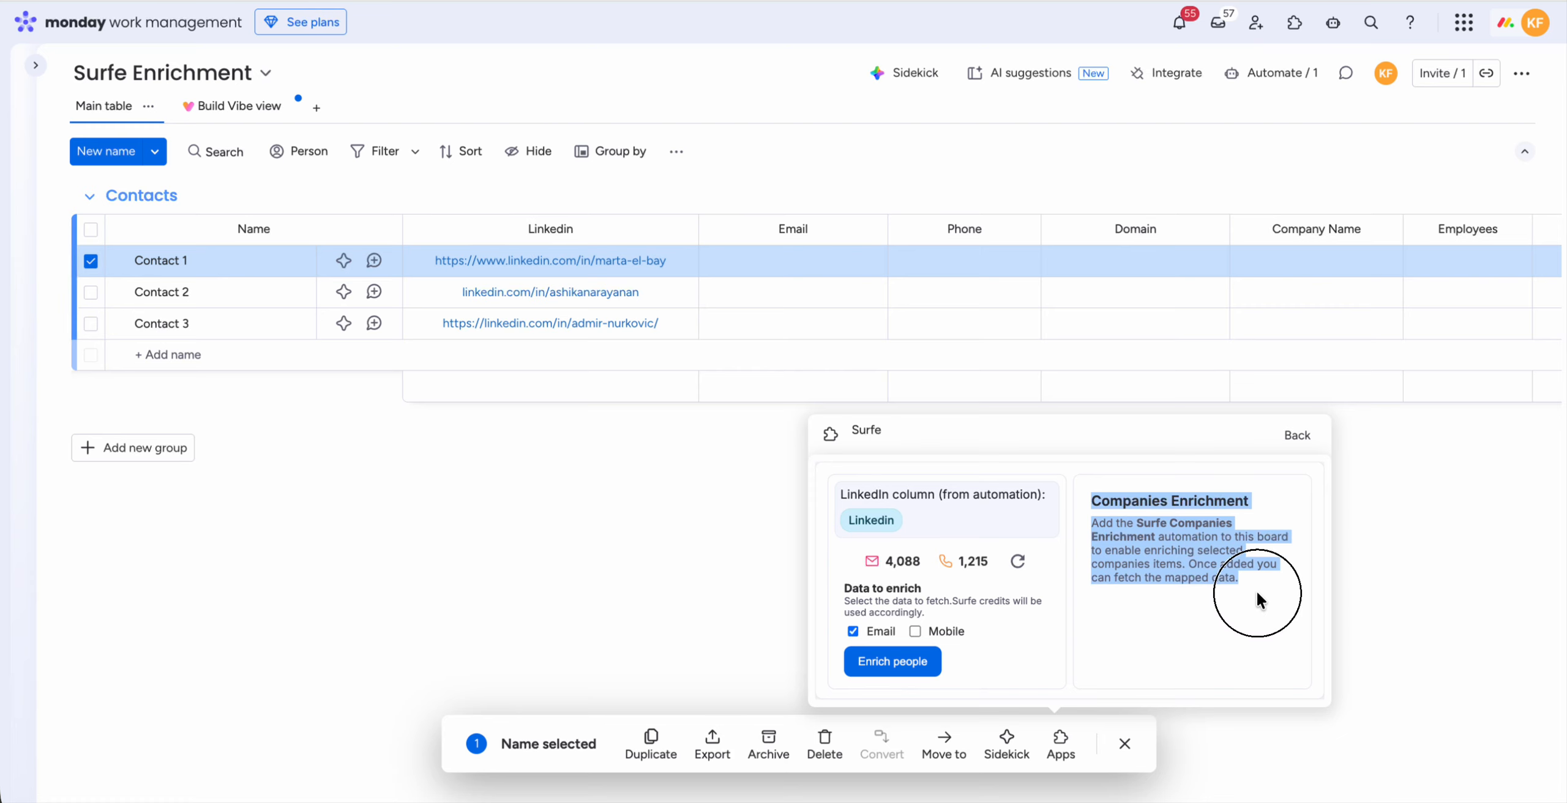
pyautogui.click(1256, 592)
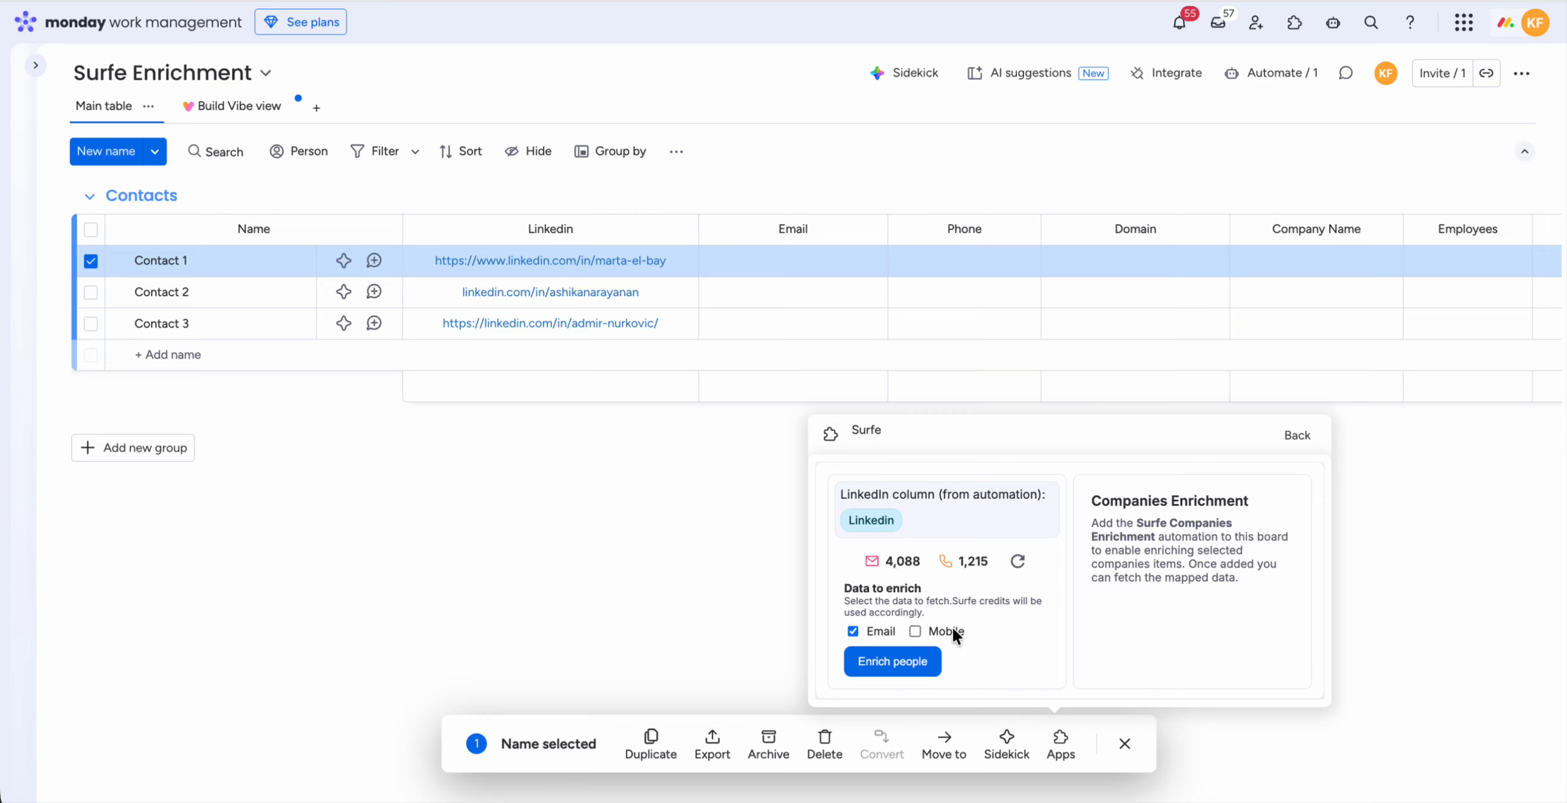
# Step: Enrich the selected contact with both Email and Mobile data, then close the Surfe app
pyautogui.moveTo(862, 519); pyautogui.dragTo(896, 520)
pyautogui.click(907, 662)
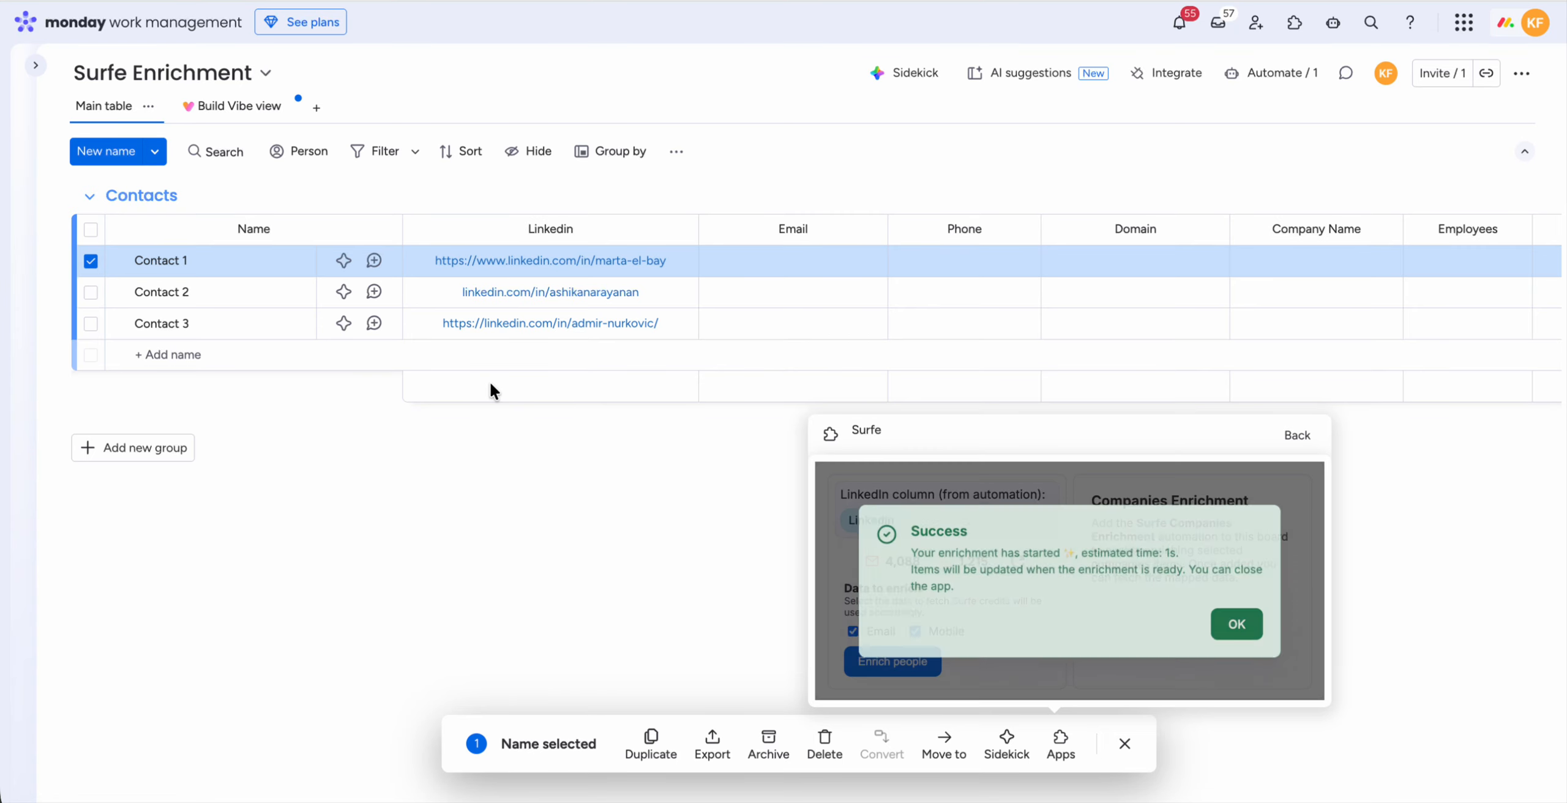
pyautogui.click(1244, 630)
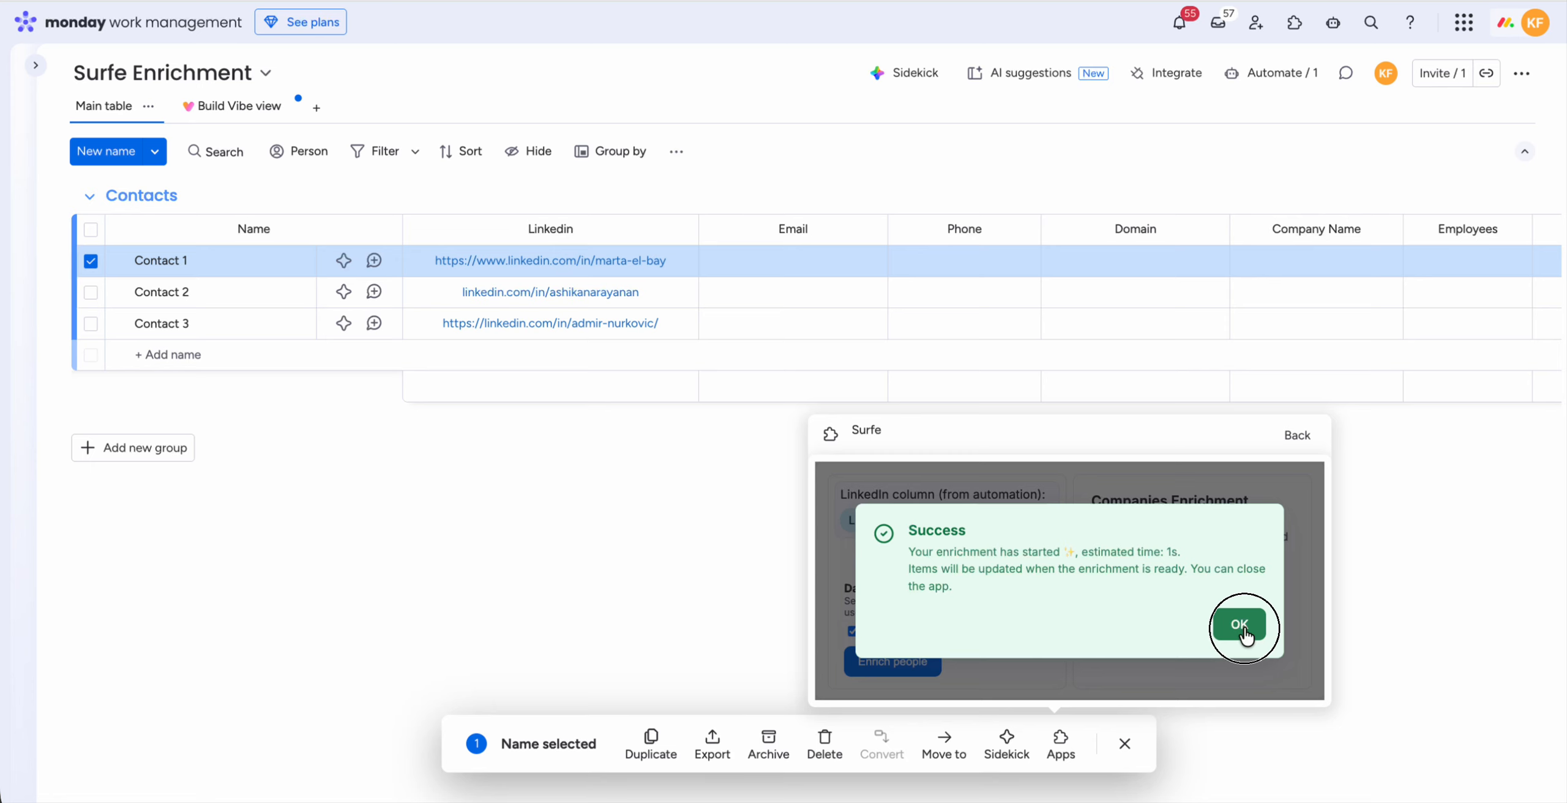
pyautogui.click(1243, 631)
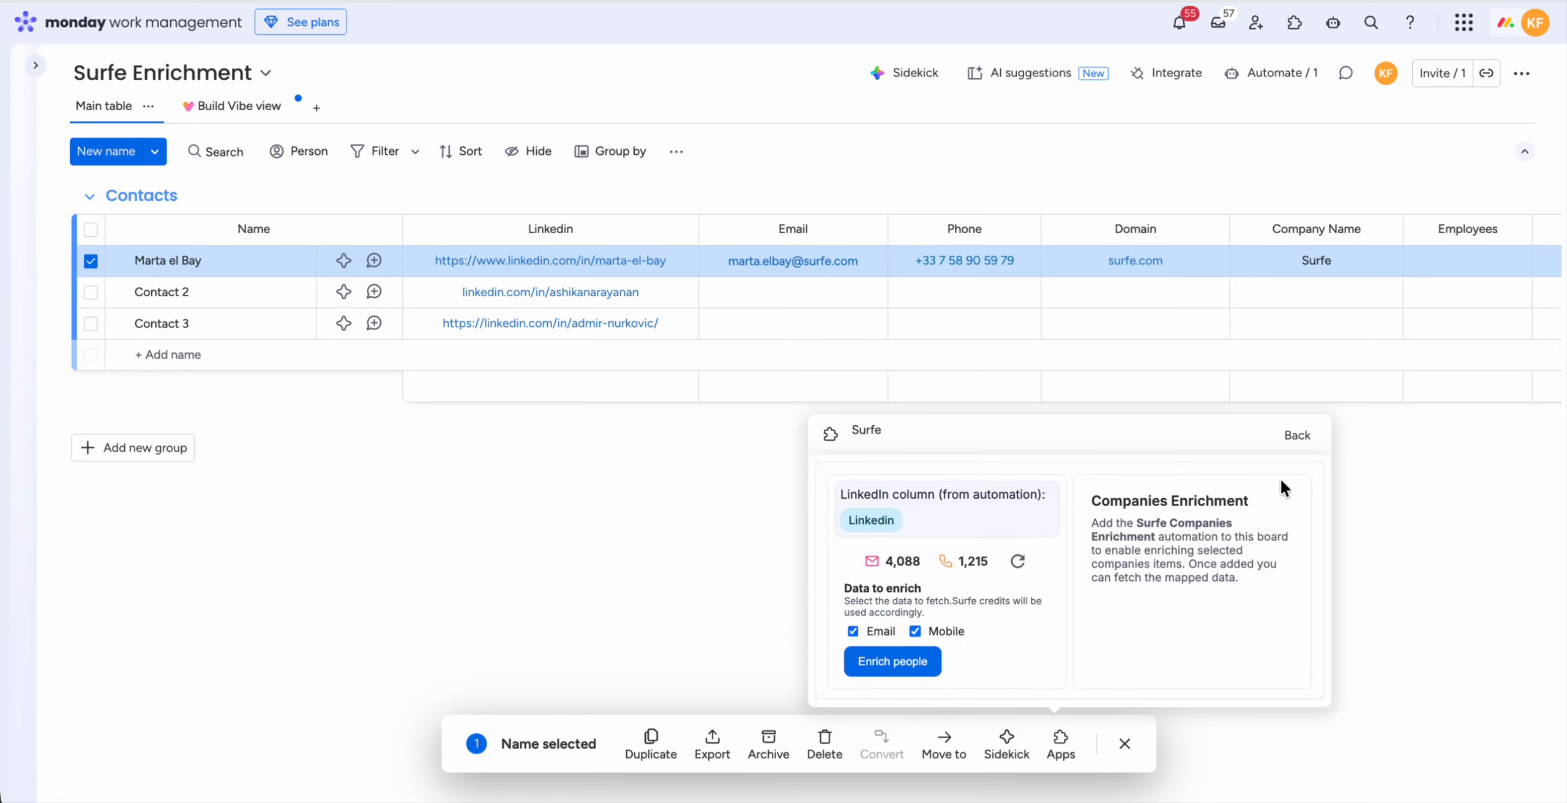
pyautogui.click(1296, 435)
pyautogui.click(1344, 542)
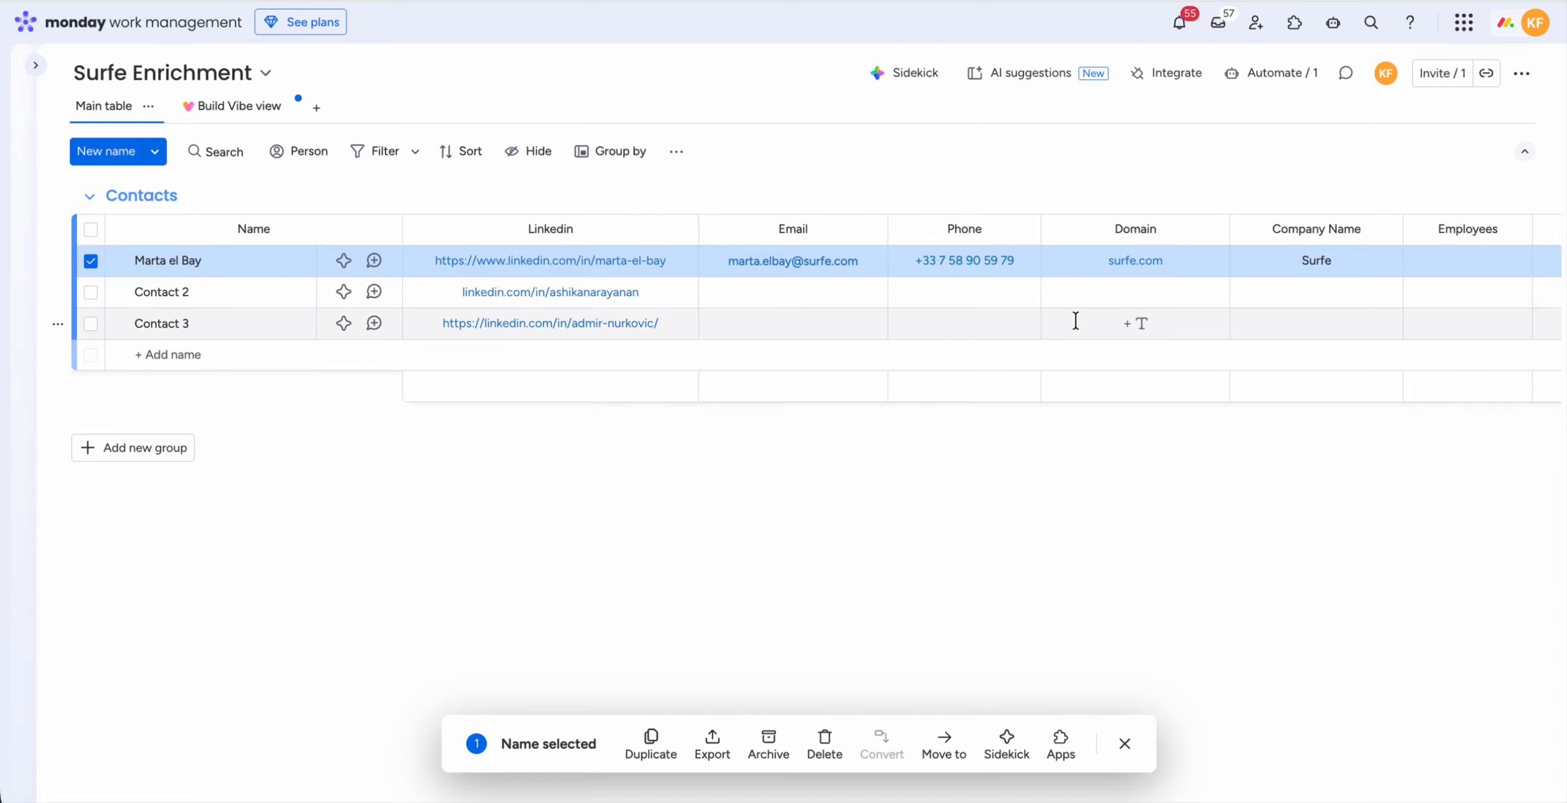
# Step: Review the email, phone, domain, company name and job title in the first contact's row, and clear its selection
pyautogui.hscroll(3, 1165, 350)
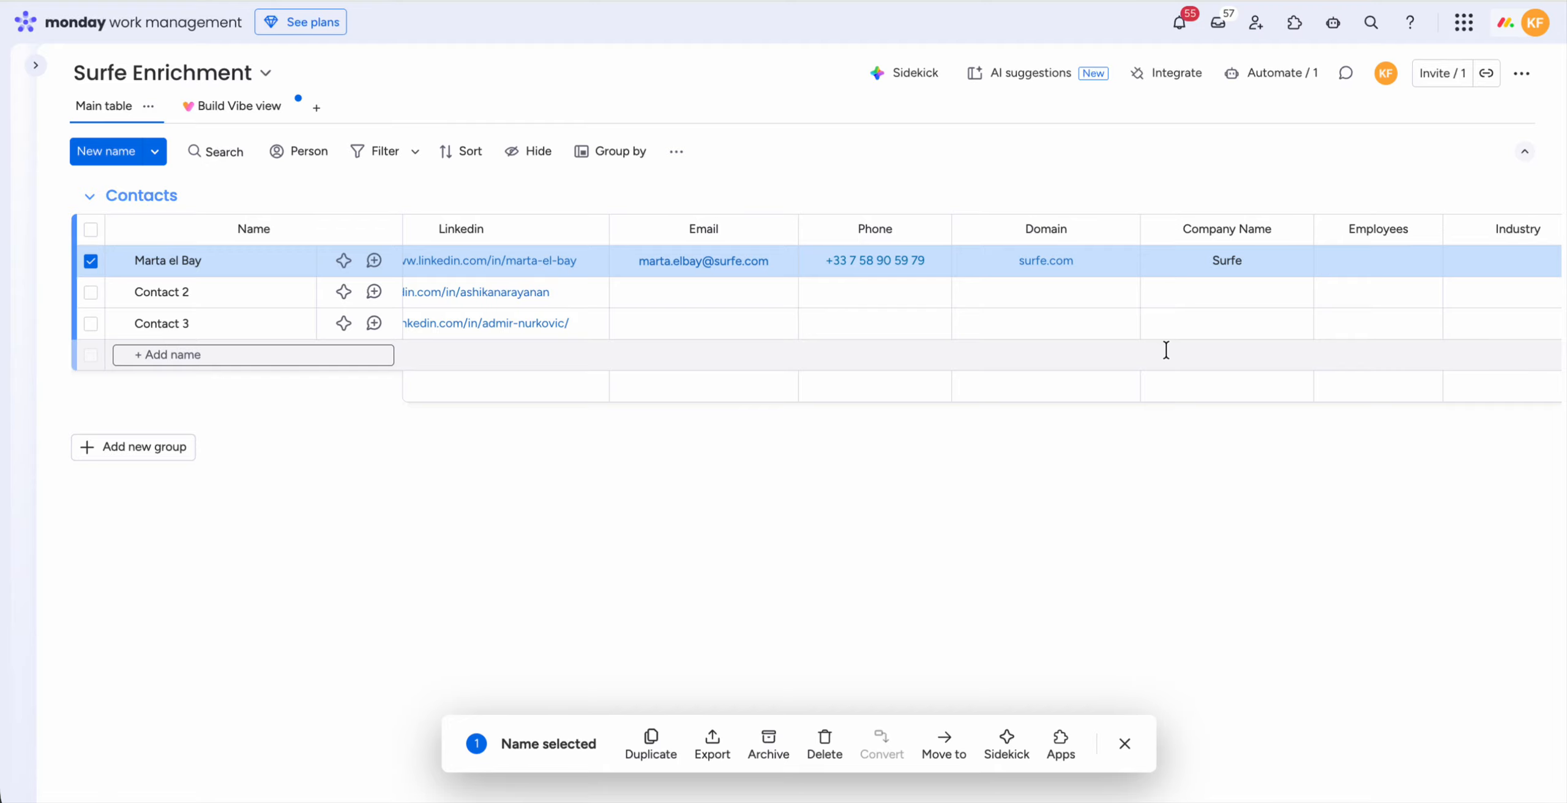
pyautogui.hscroll(-3, 1166, 350)
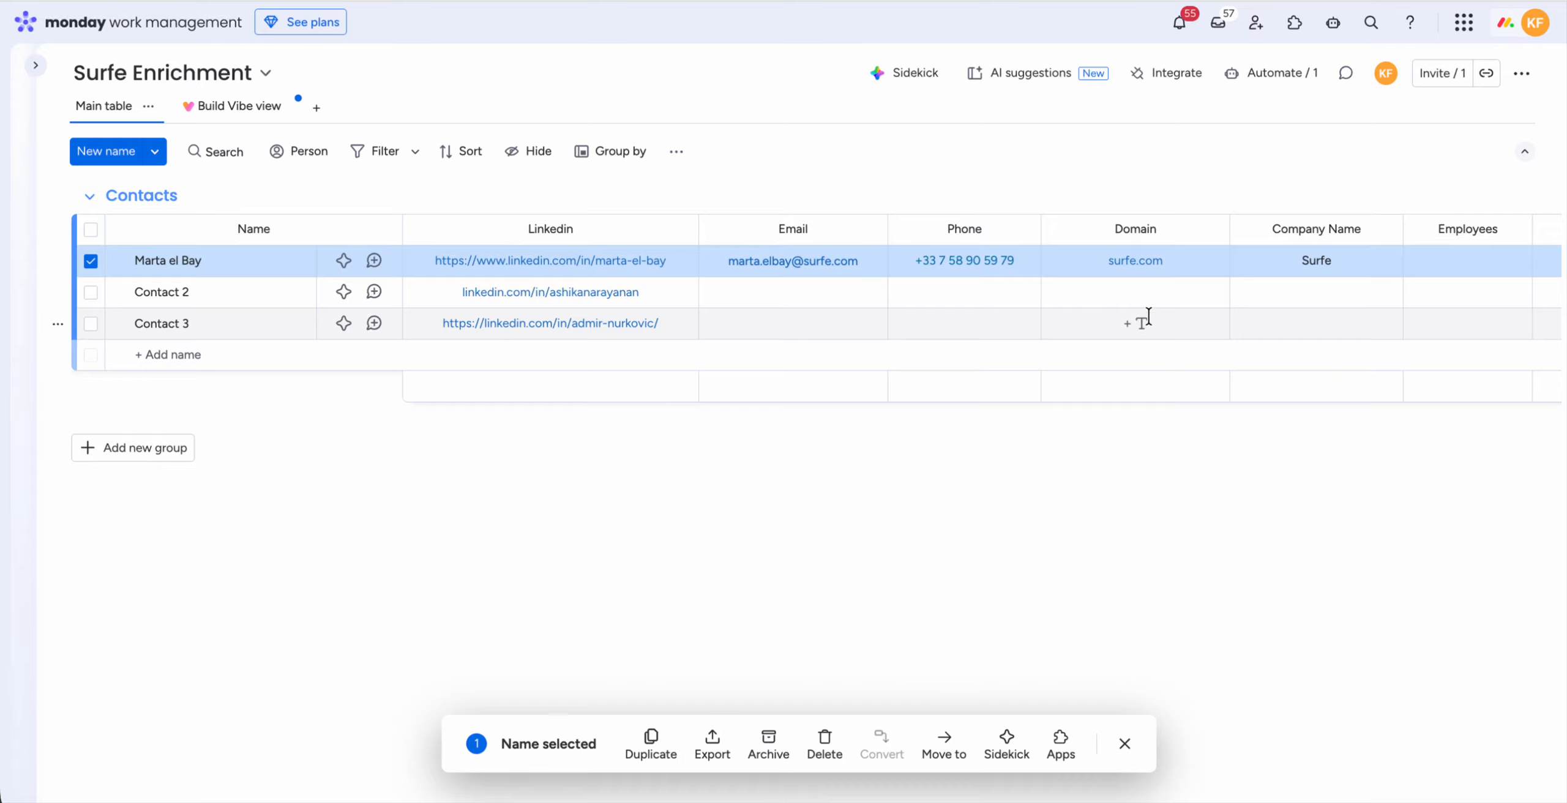
pyautogui.hscroll(3, 1273, 309)
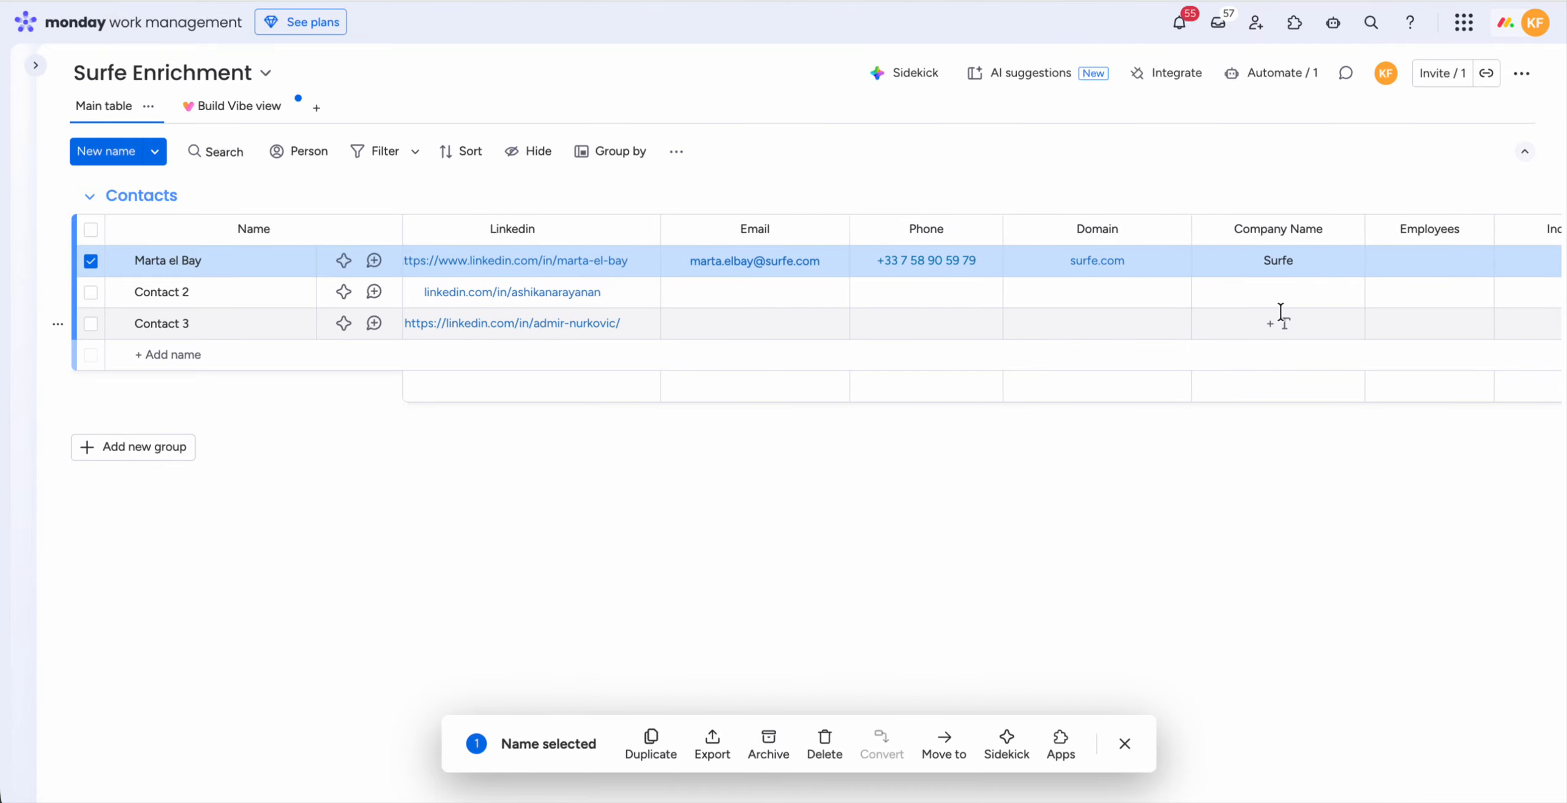
pyautogui.hscroll(-3, 1270, 314)
pyautogui.click(860, 265)
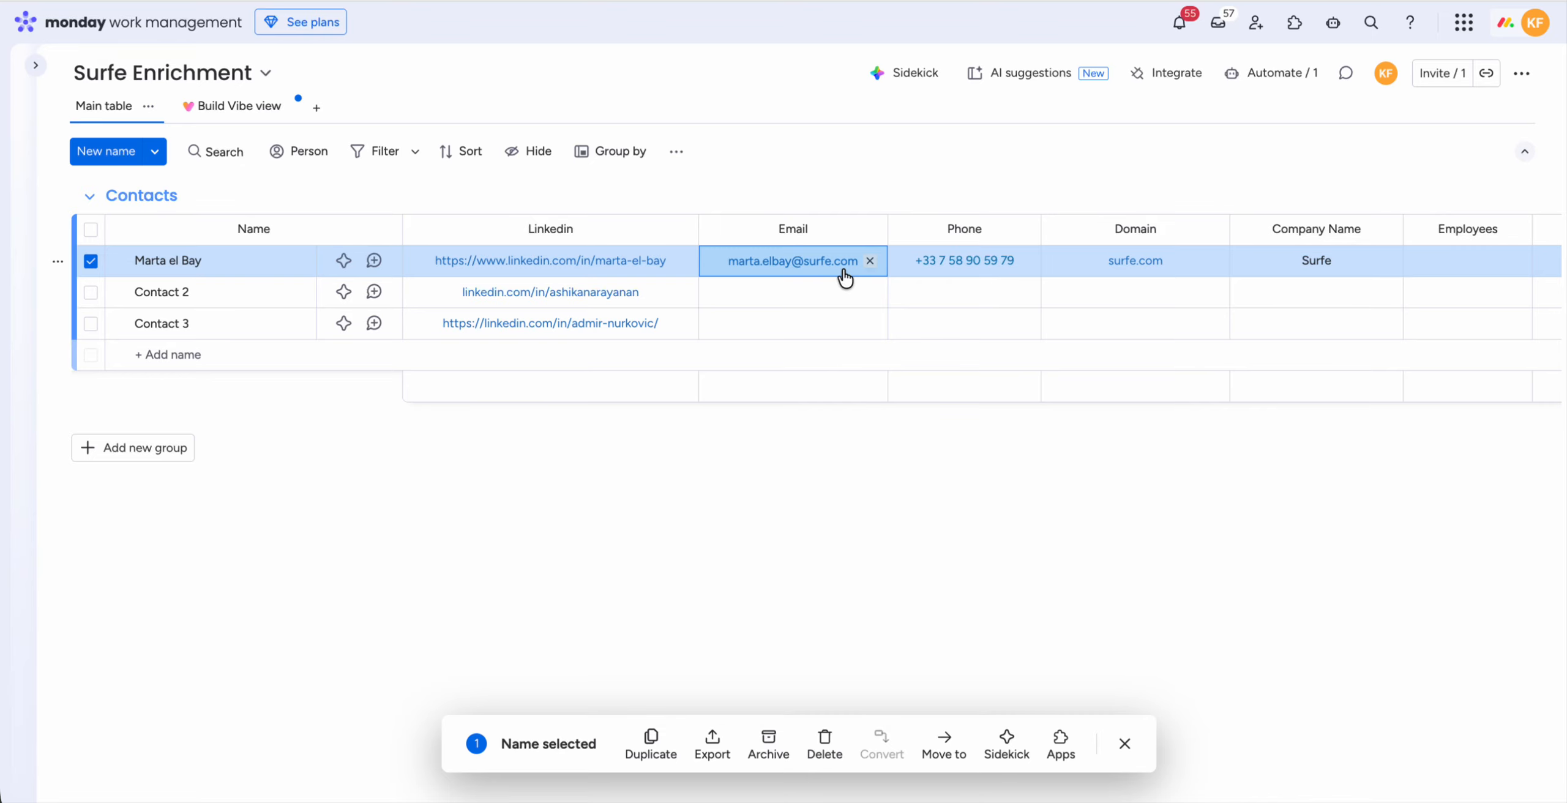
pyautogui.click(979, 269)
pyautogui.click(1133, 271)
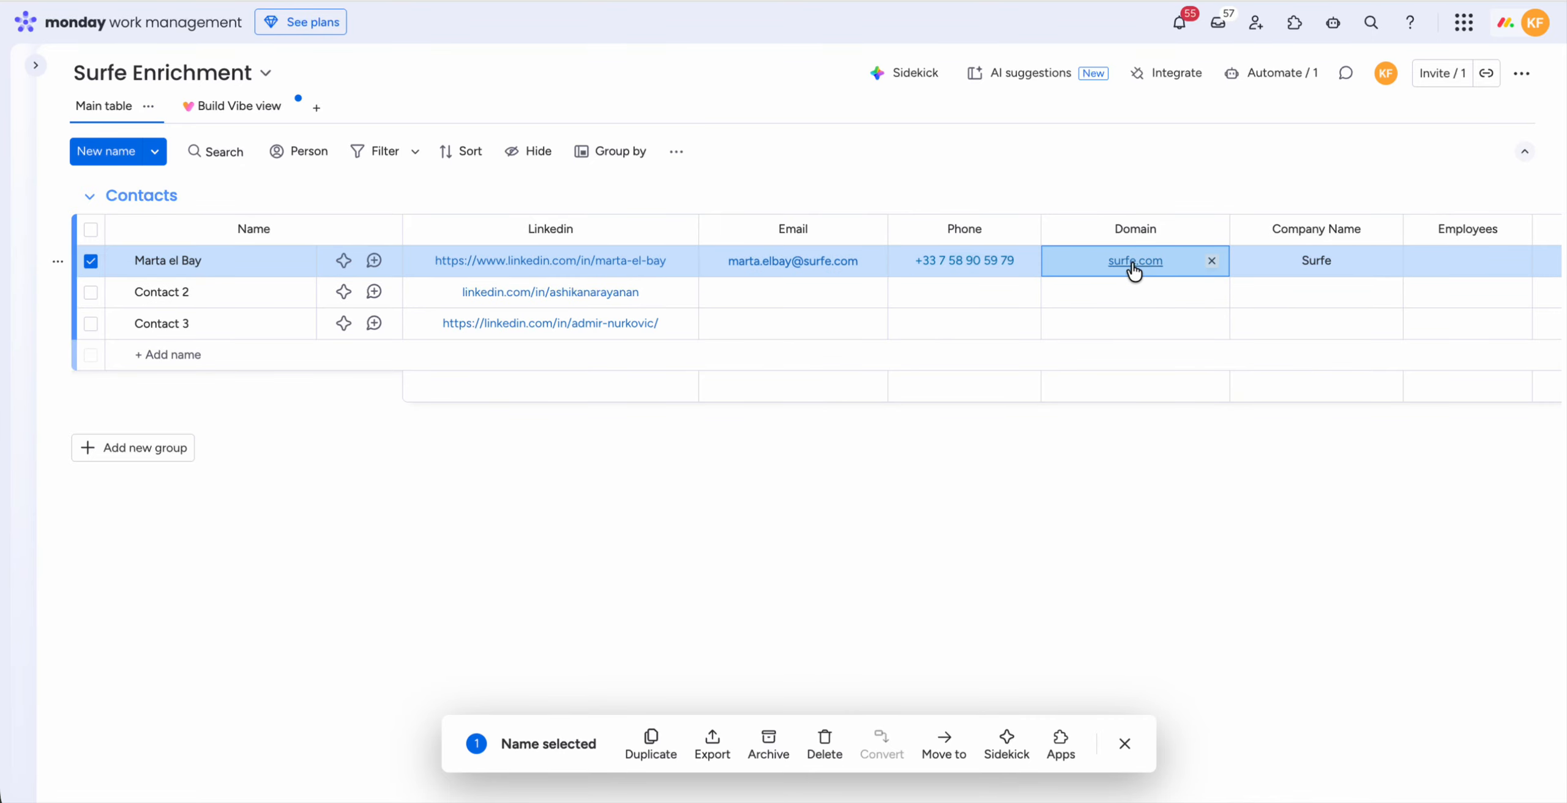
pyautogui.click(1339, 270)
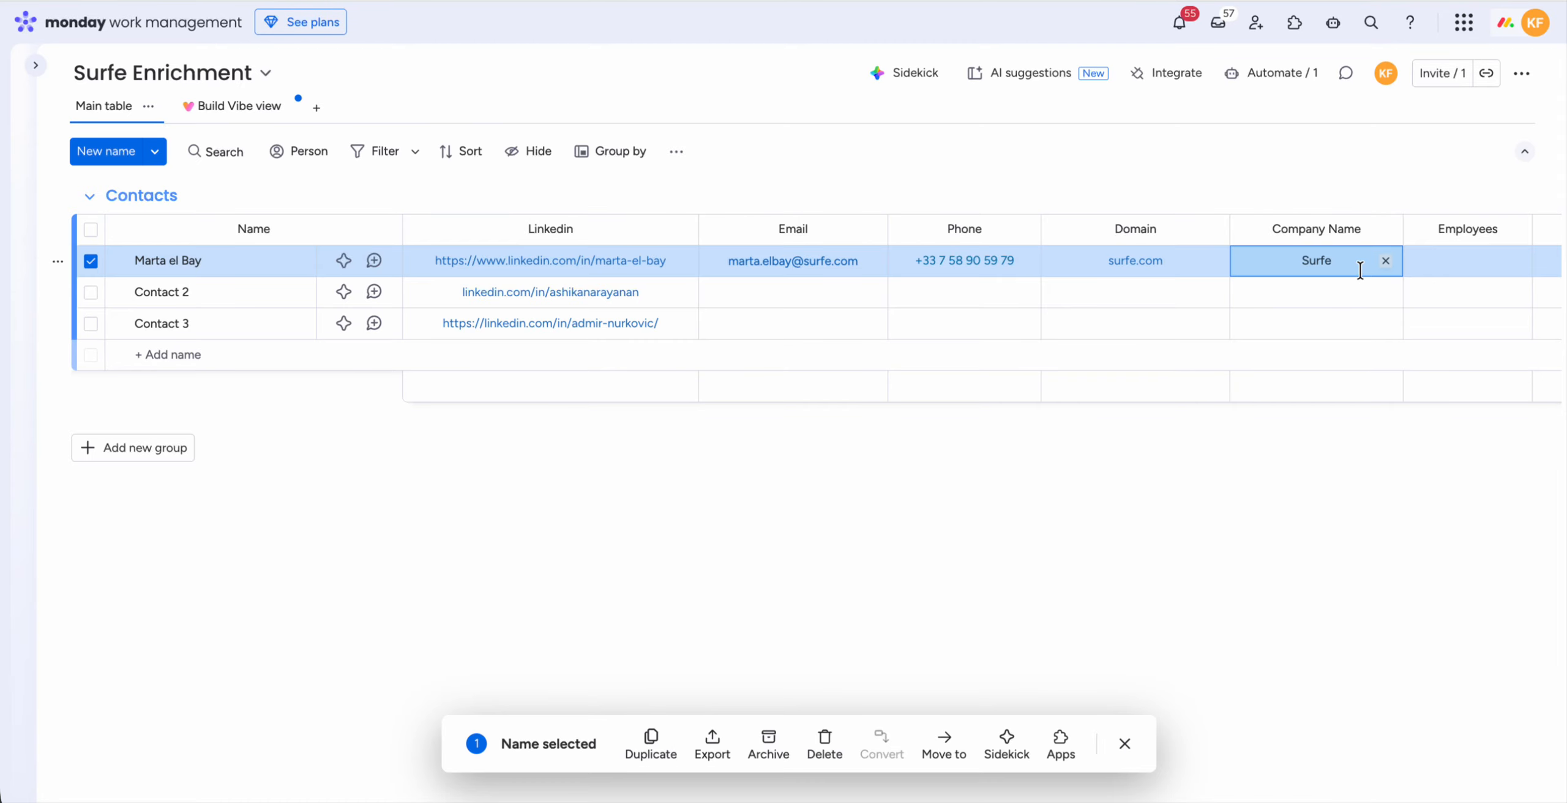
pyautogui.hscroll(8, 1366, 267)
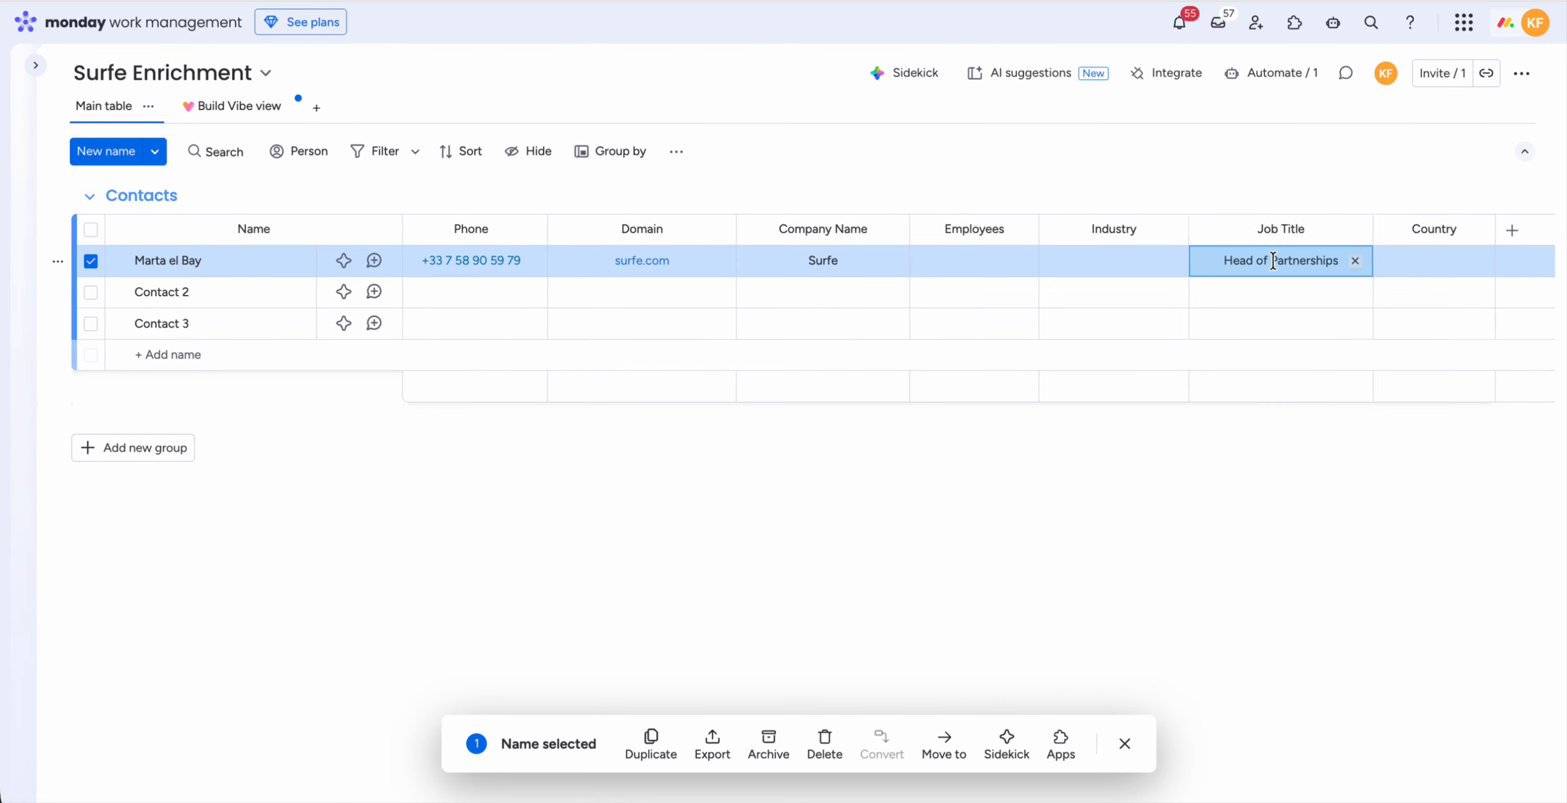
pyautogui.hscroll(-8, 1273, 260)
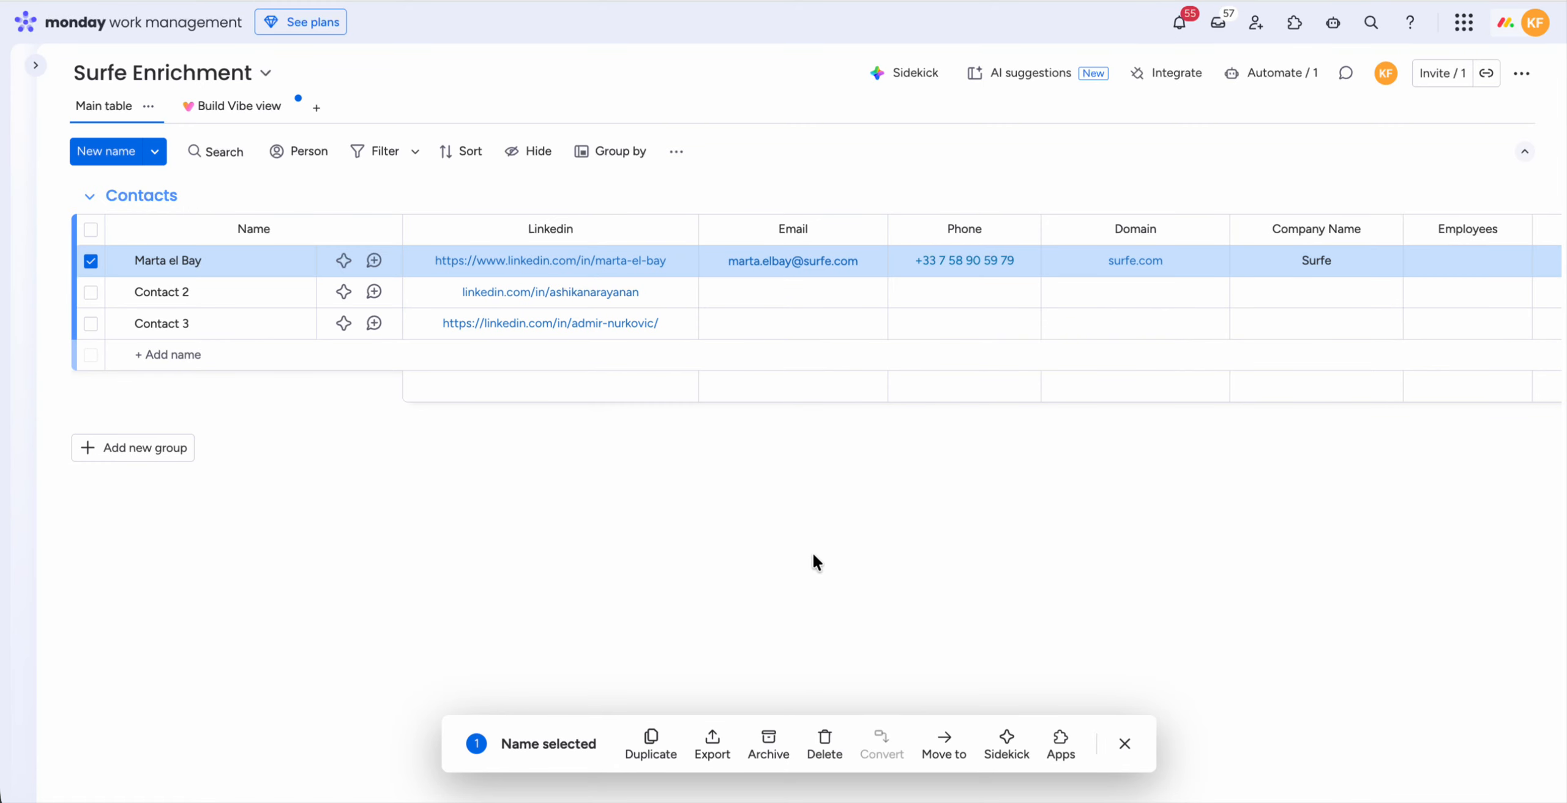
pyautogui.click(91, 262)
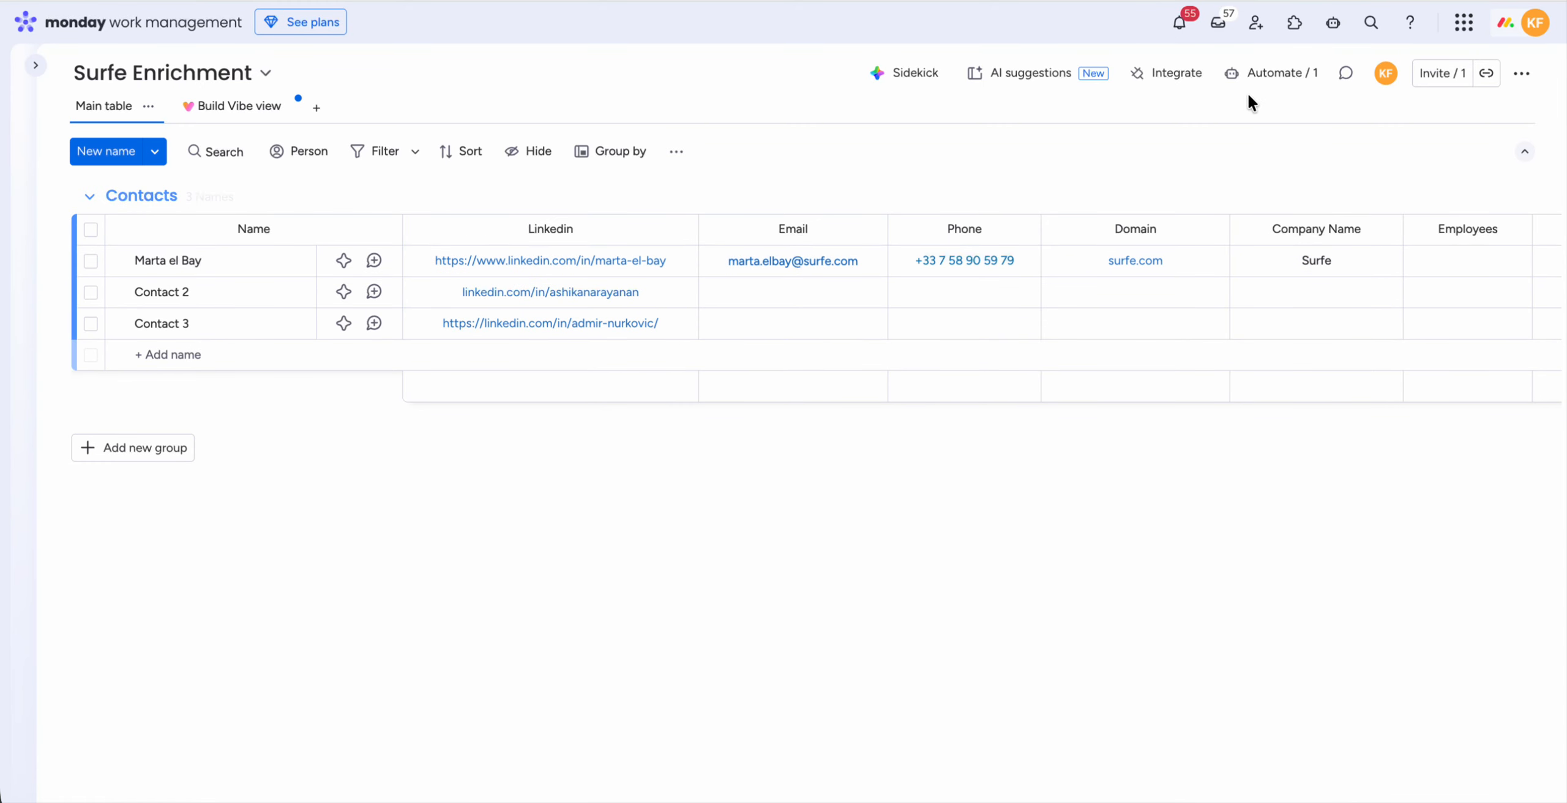
# Step: Search the board's automation templates for "surfe" and open the Surfe Integration templates
pyautogui.click(1275, 75)
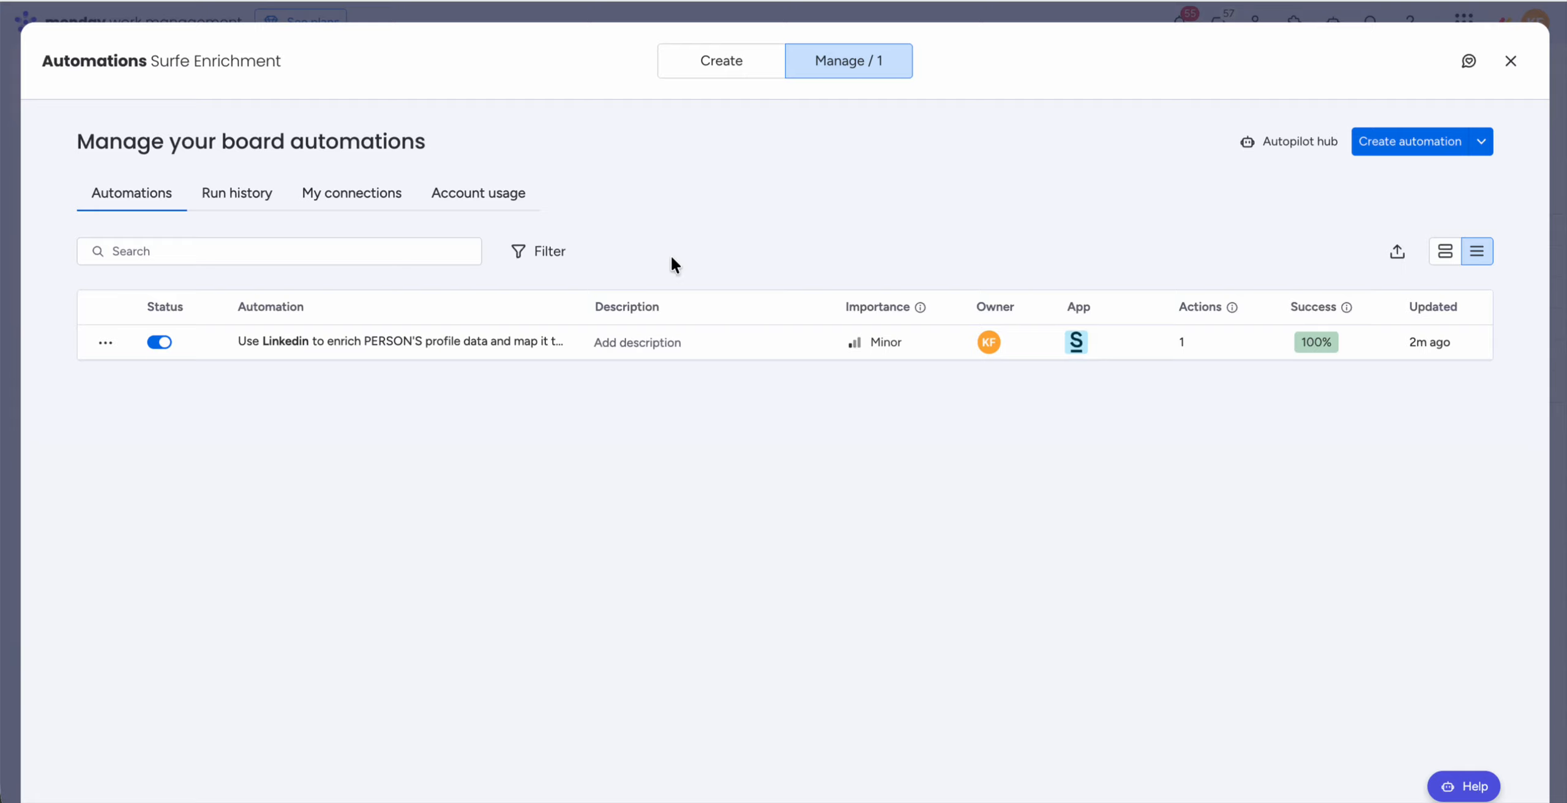
pyautogui.click(731, 69)
pyautogui.write('su')
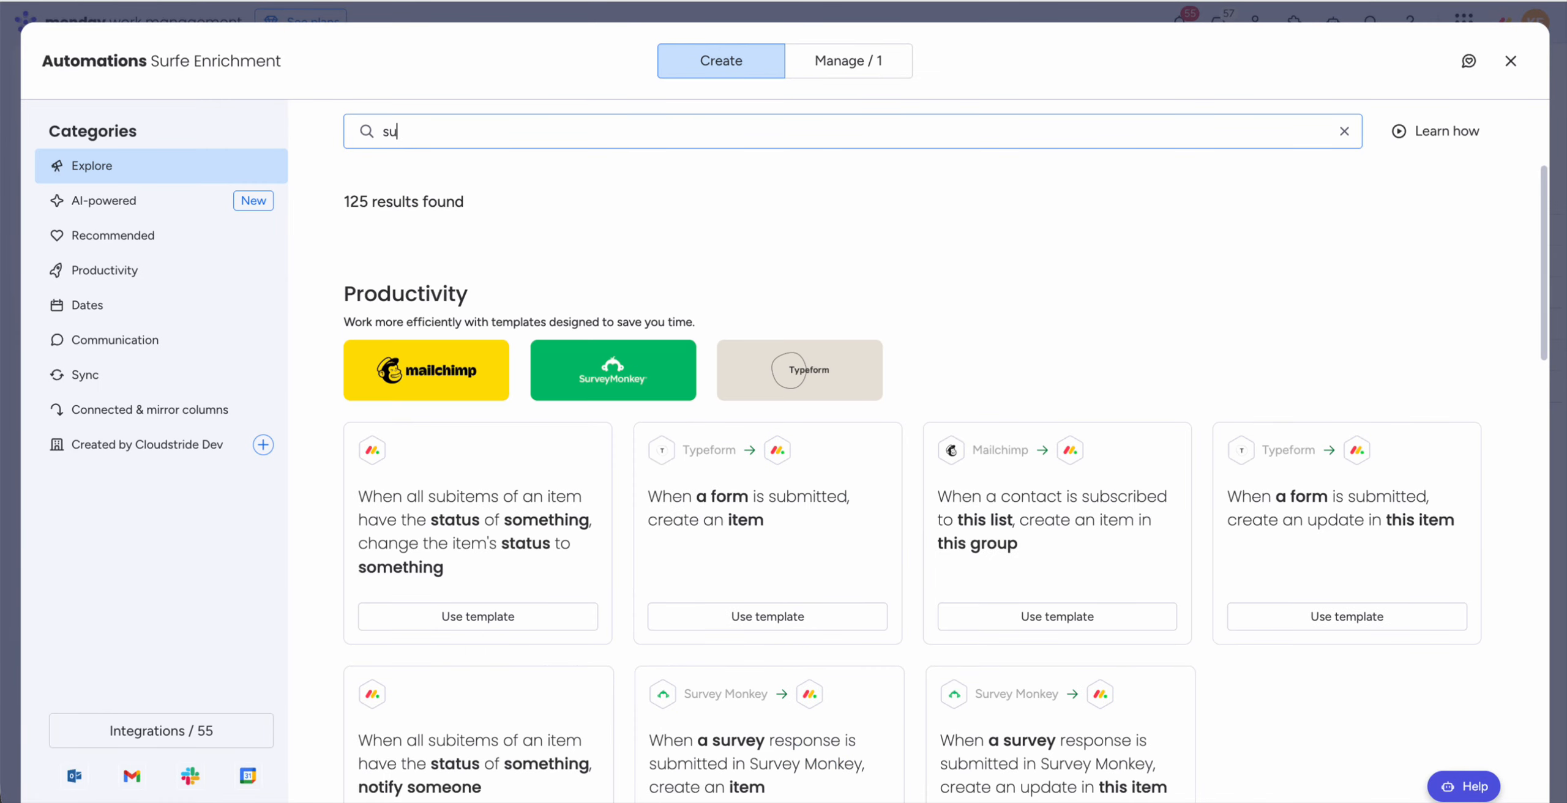
pyautogui.write('rfe')
pyautogui.click(479, 367)
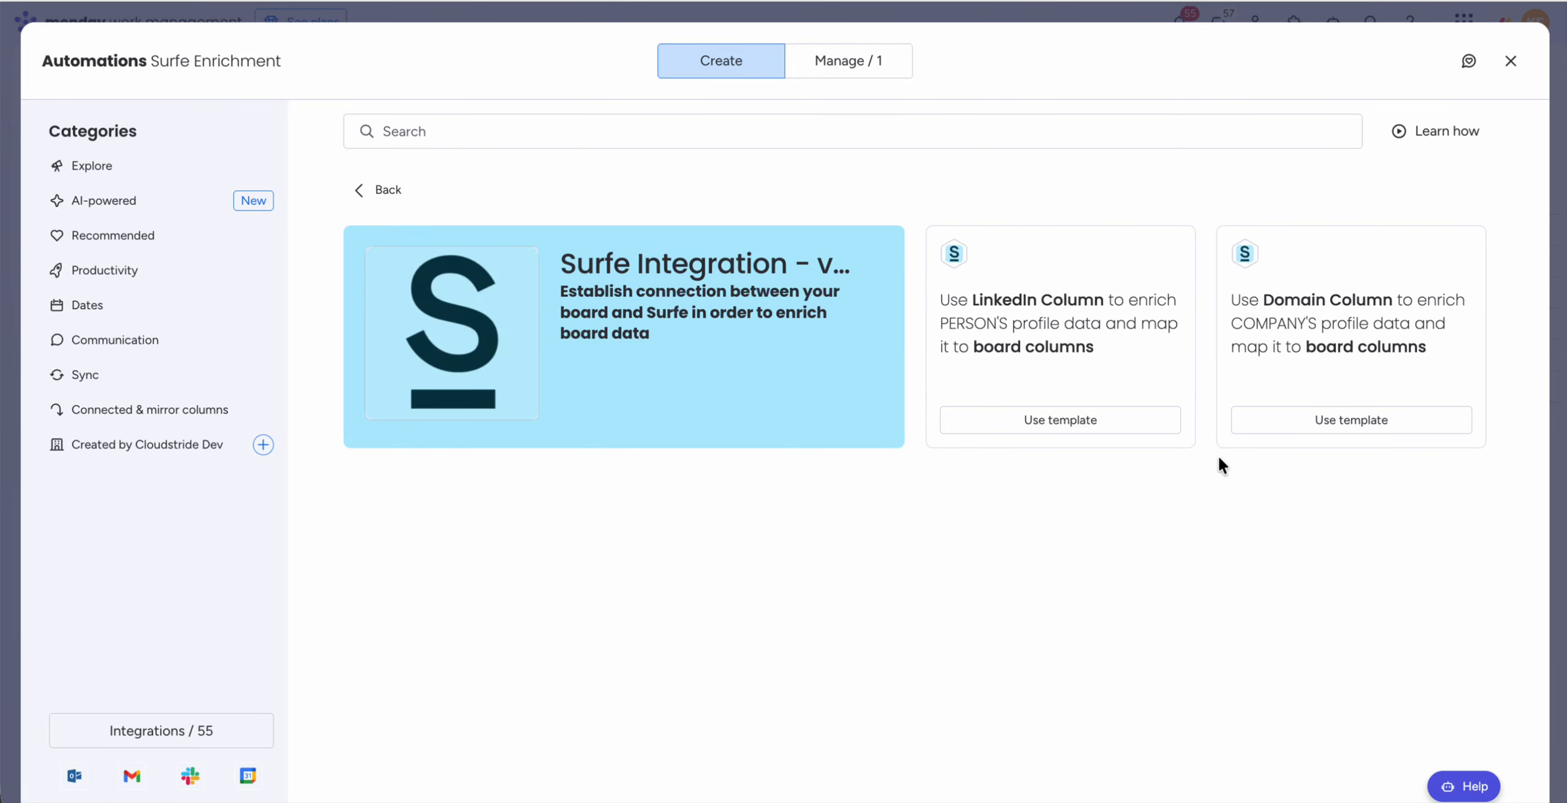
# Step: Reload the board and choose Domain as the source column in the Surfe company enrichment template
pyautogui.press('super+r')
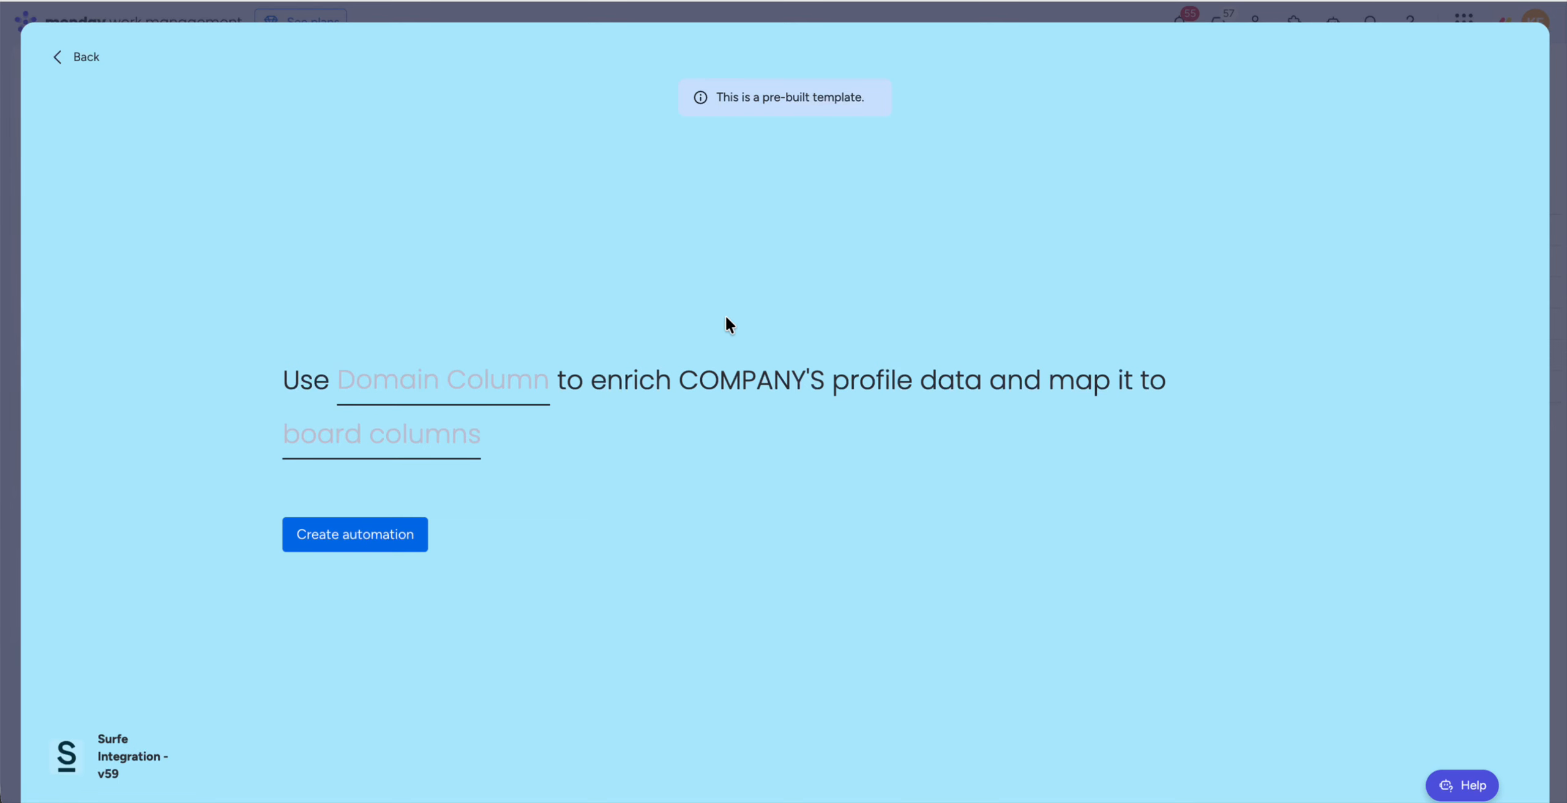
pyautogui.click(470, 381)
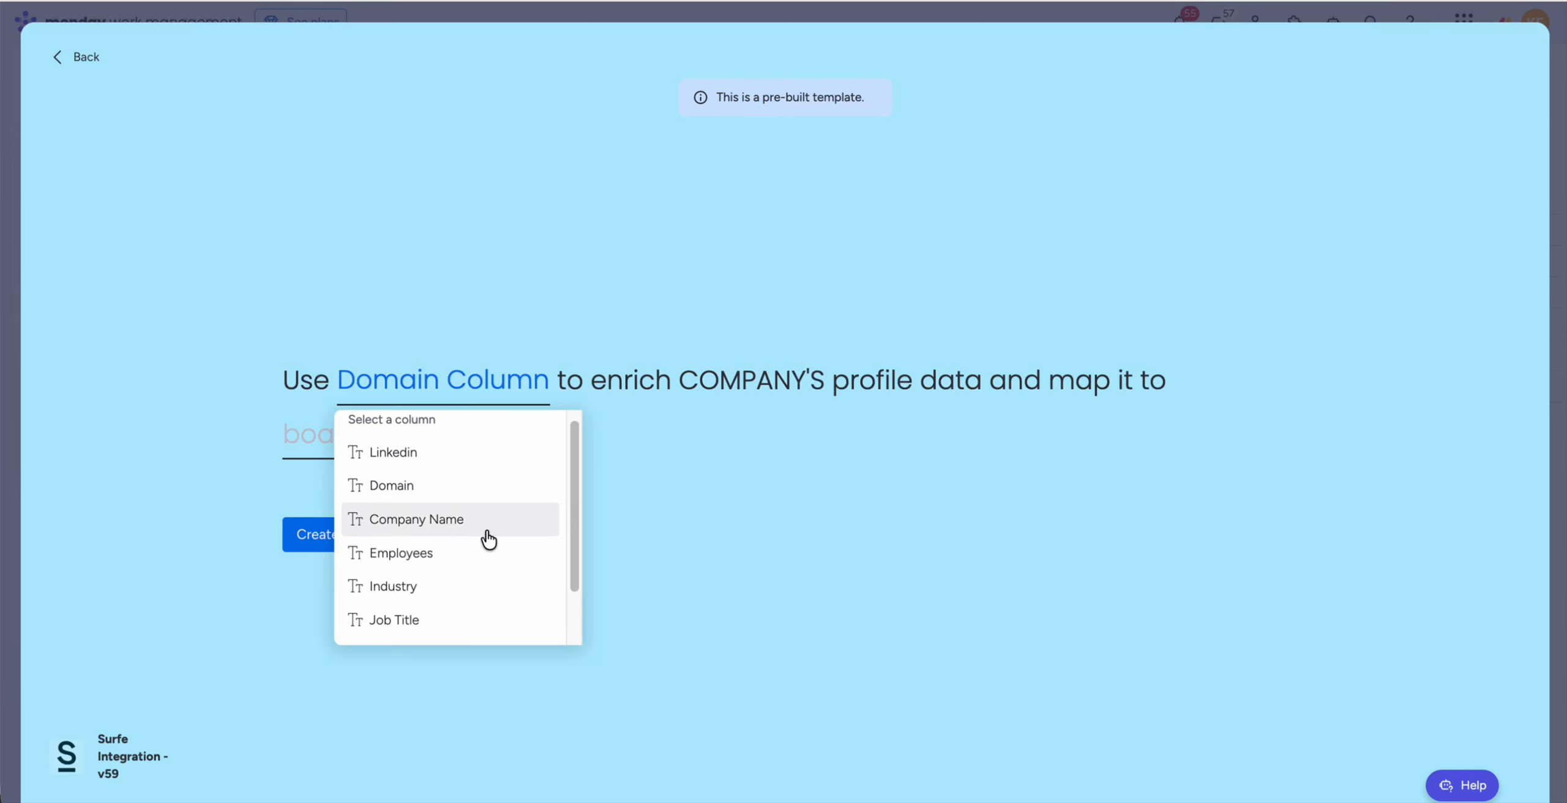
pyautogui.click(488, 501)
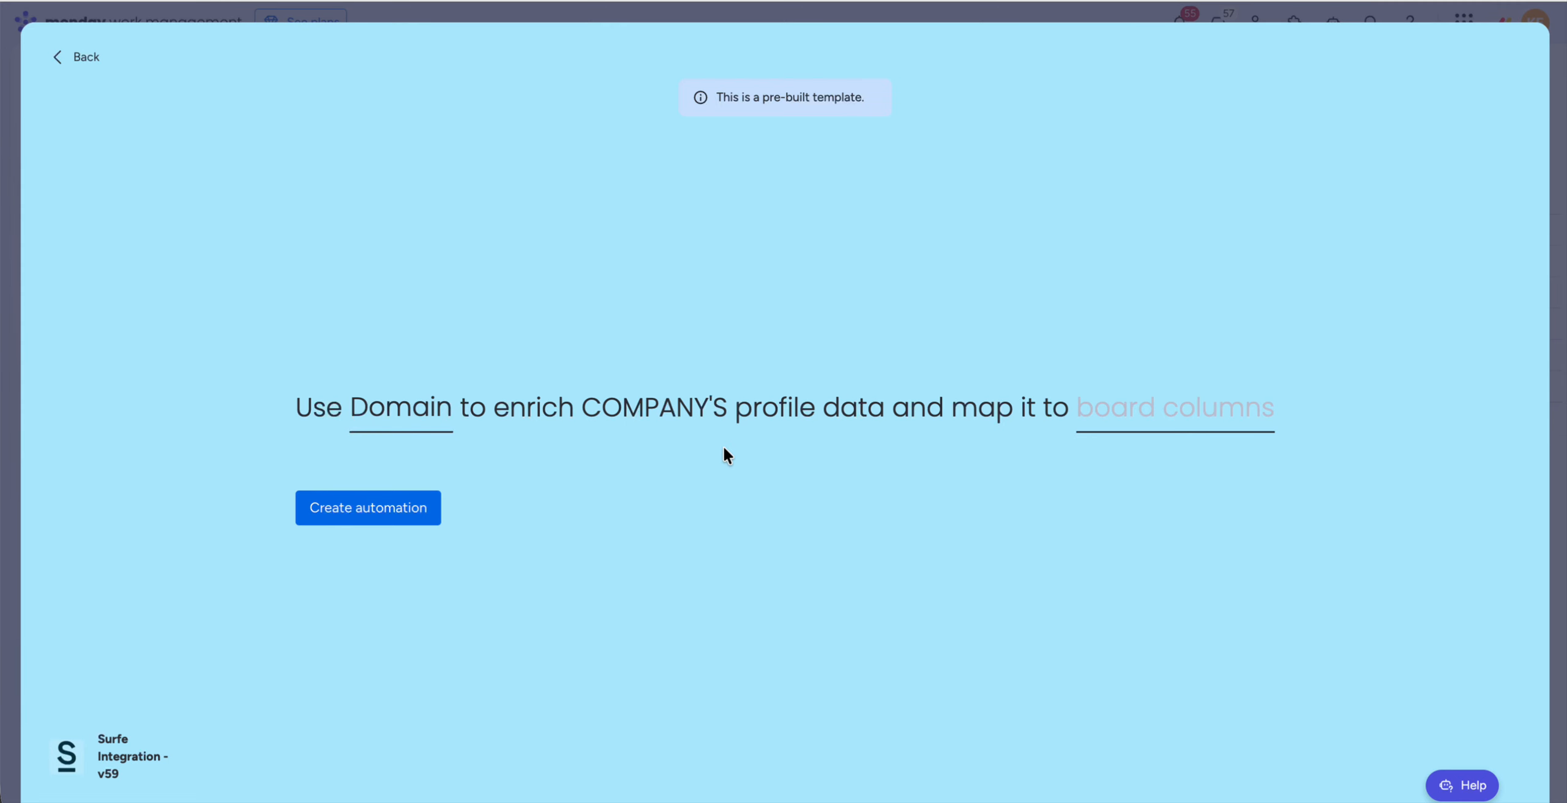
# Step: Open the board column mapping of the company enrichment template and map the Country column to Headquarters Country
pyautogui.click(1144, 430)
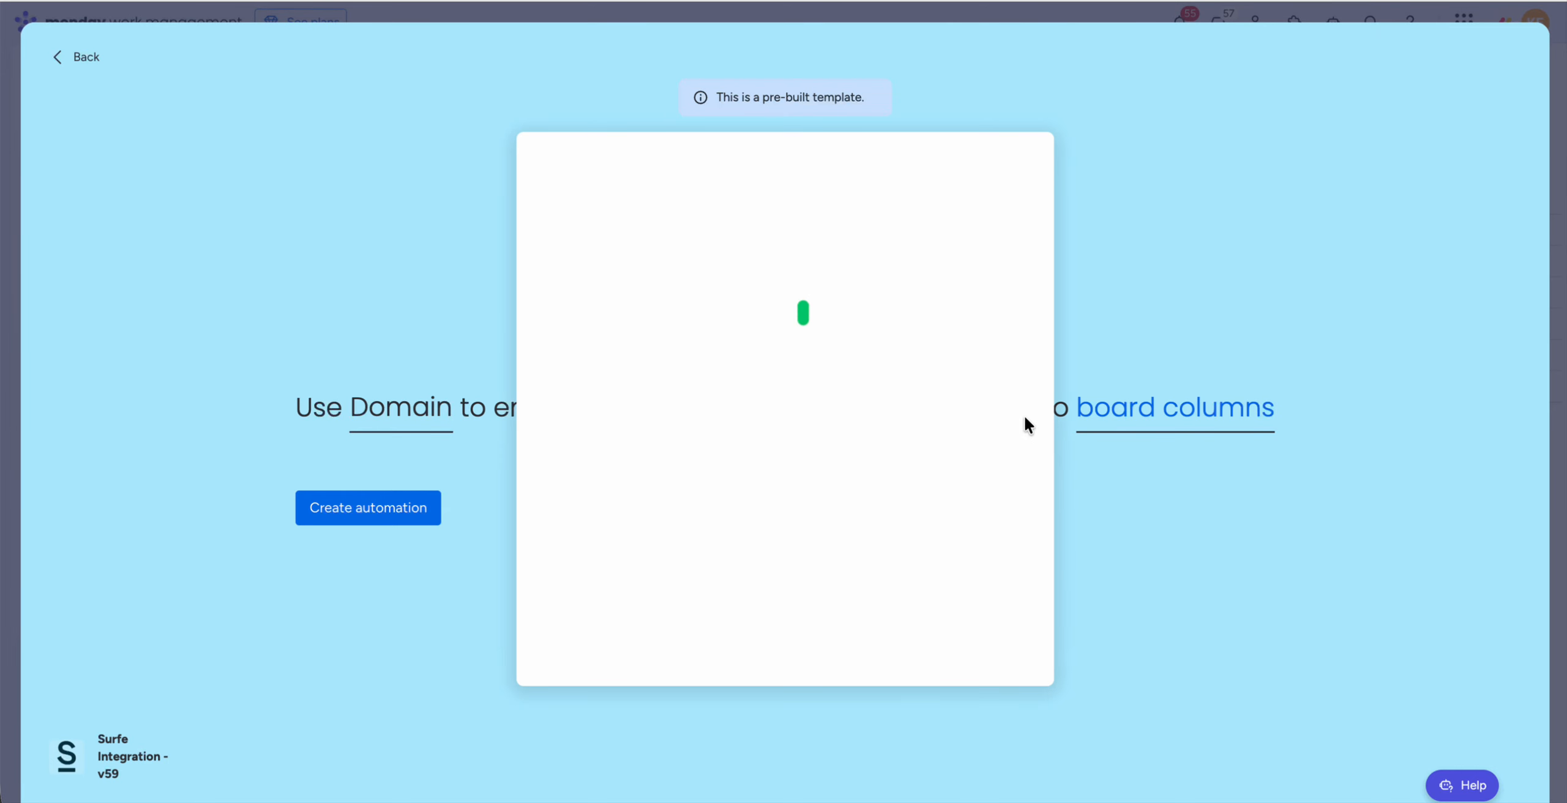
pyautogui.scroll(-5, 990, 482)
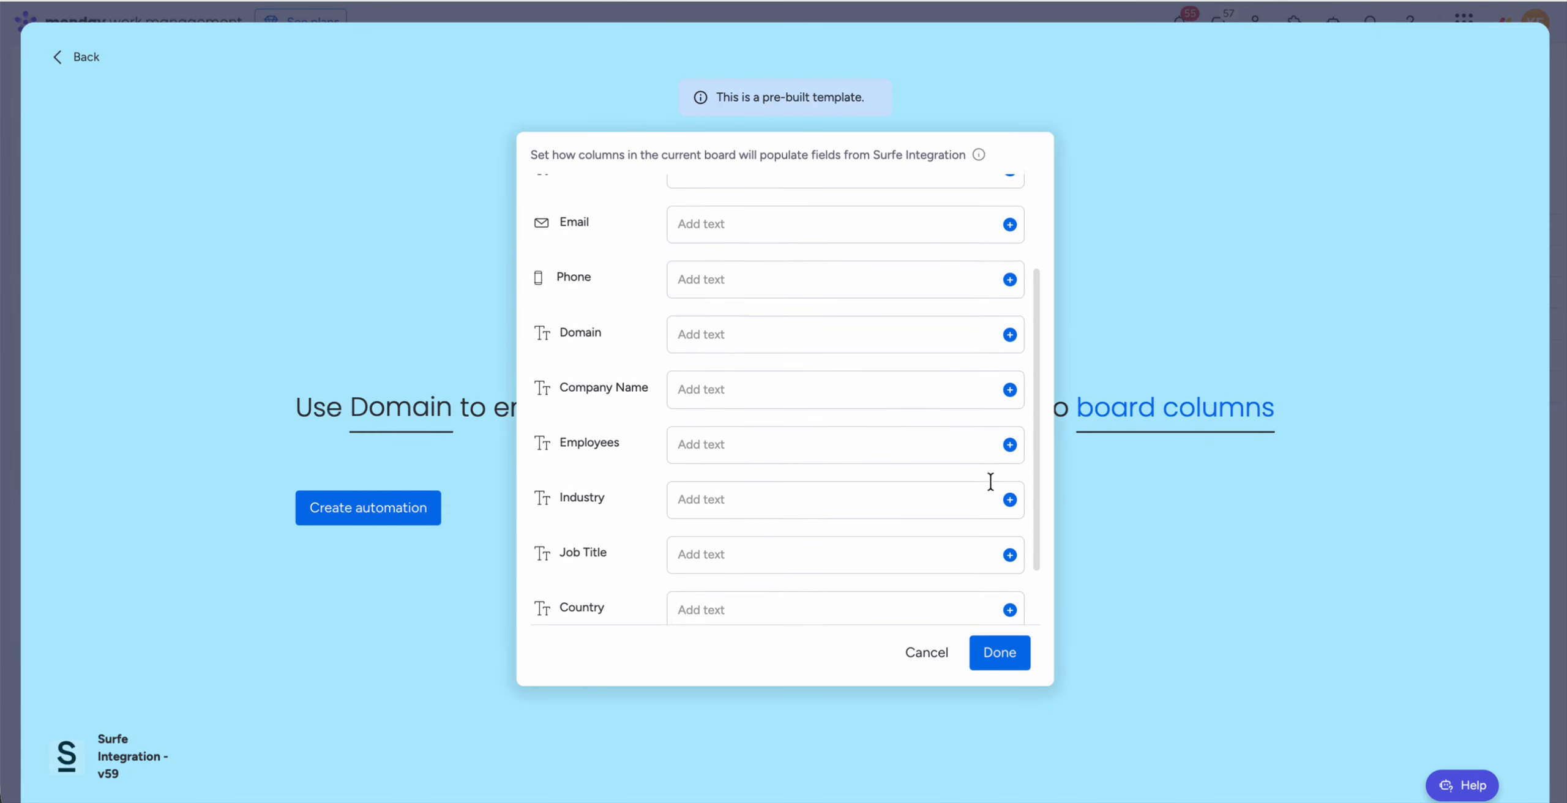
pyautogui.scroll(-1, 990, 482)
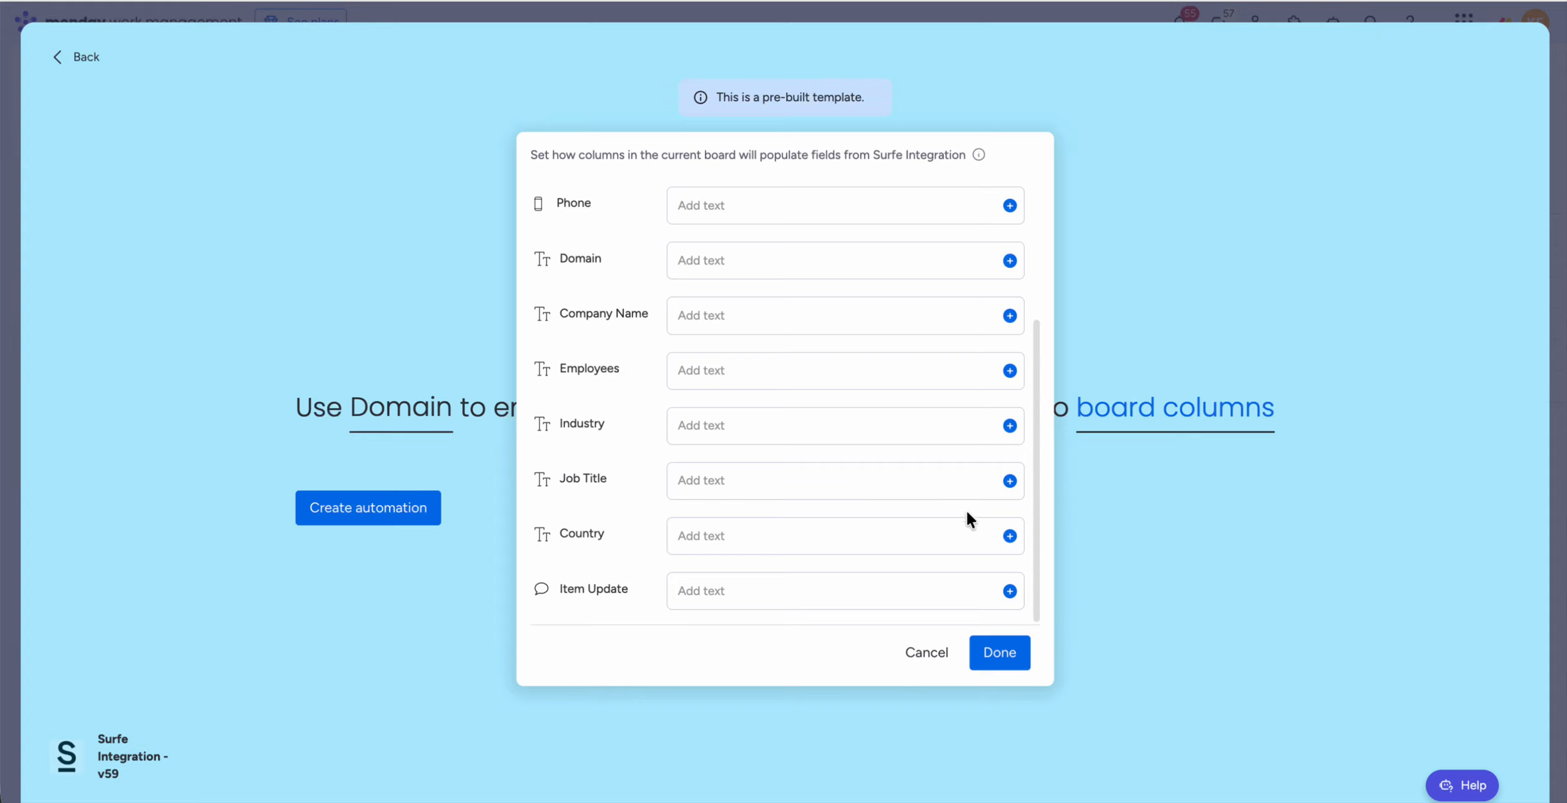
pyautogui.click(1009, 534)
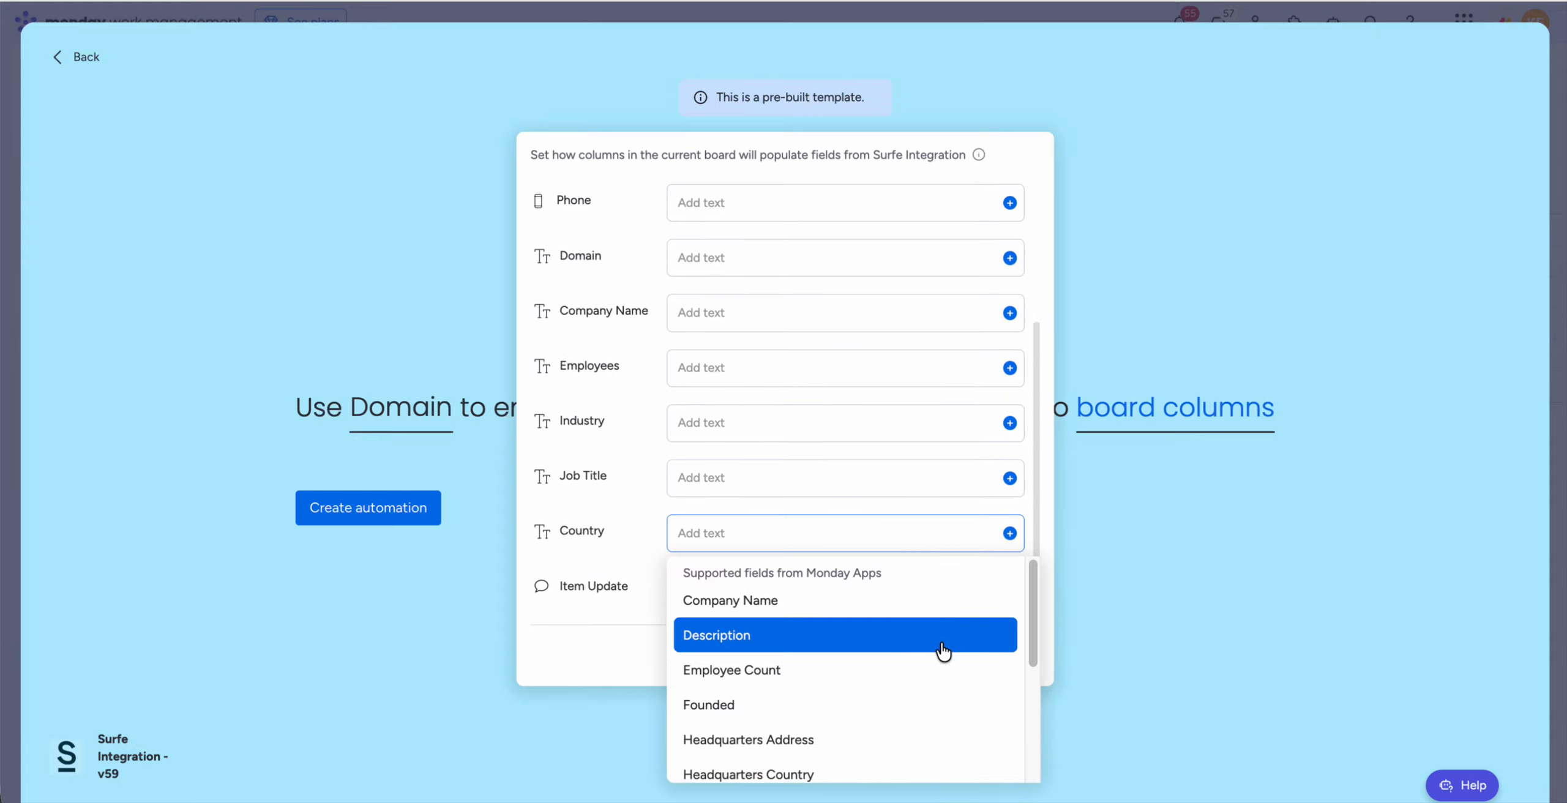
pyautogui.scroll(-2, 939, 651)
pyautogui.scroll(-3, 942, 651)
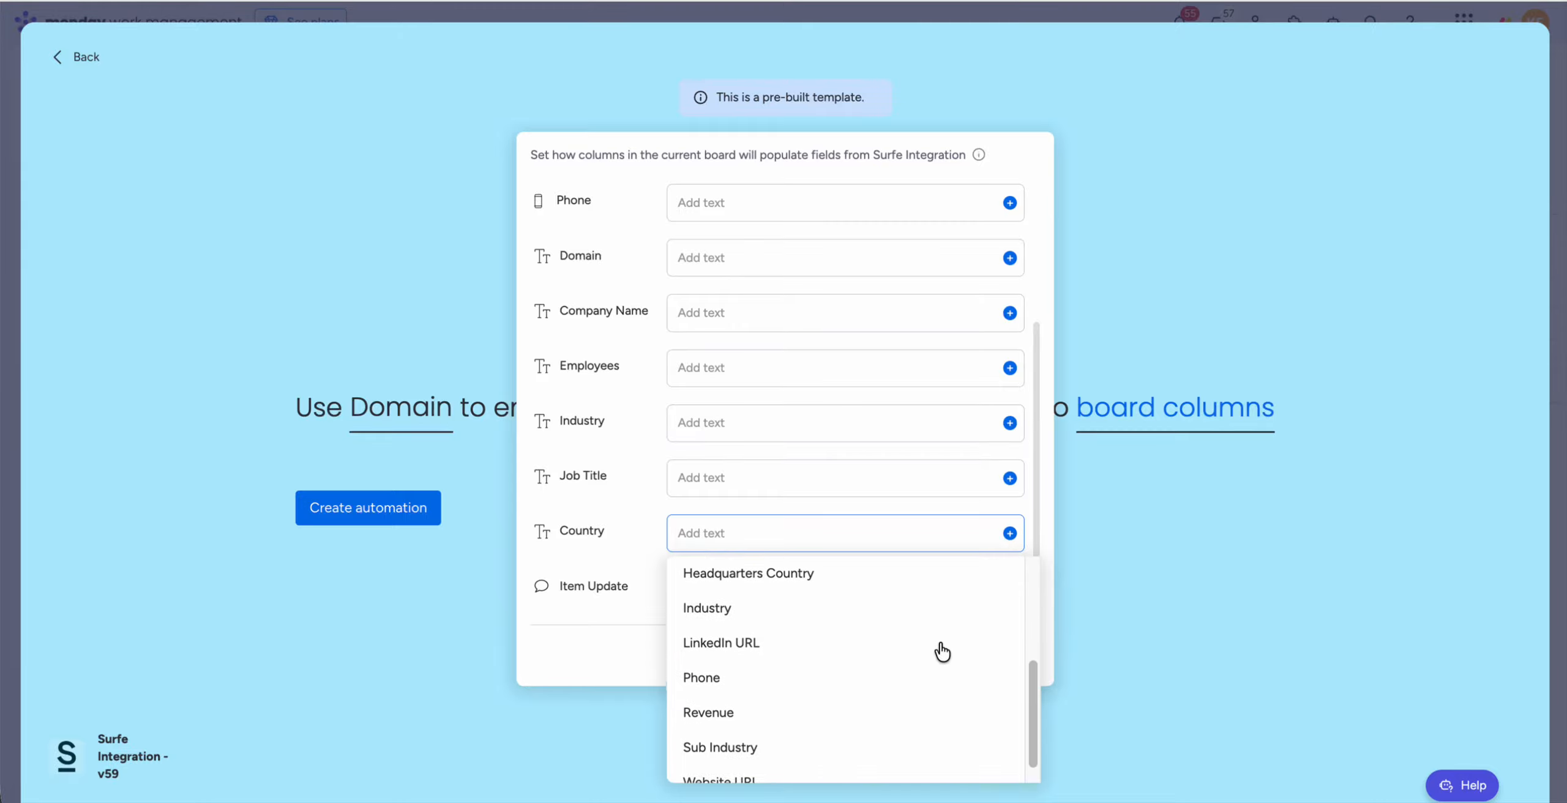
pyautogui.scroll(3, 941, 651)
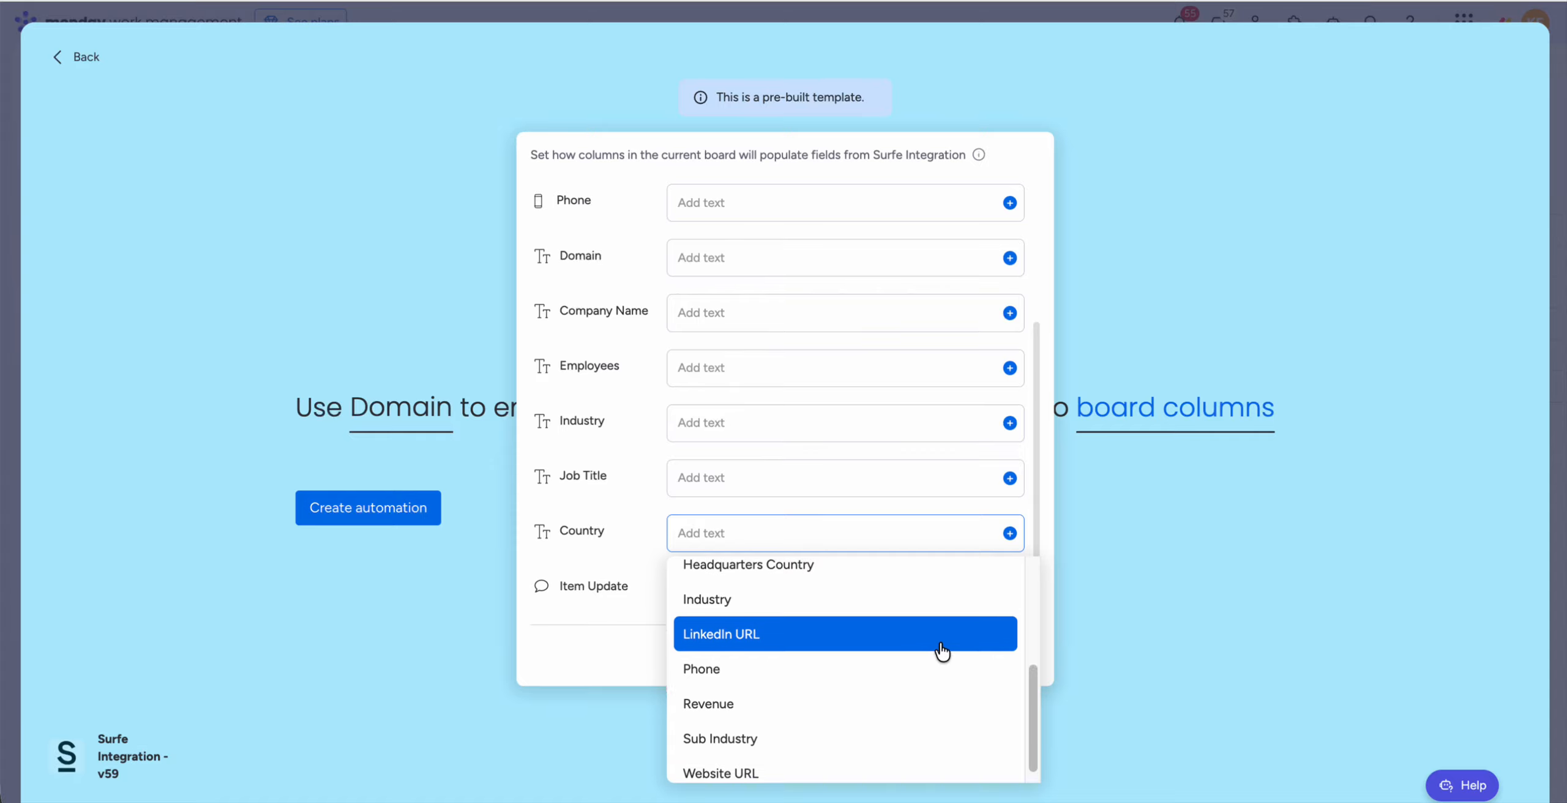
pyautogui.scroll(2, 942, 651)
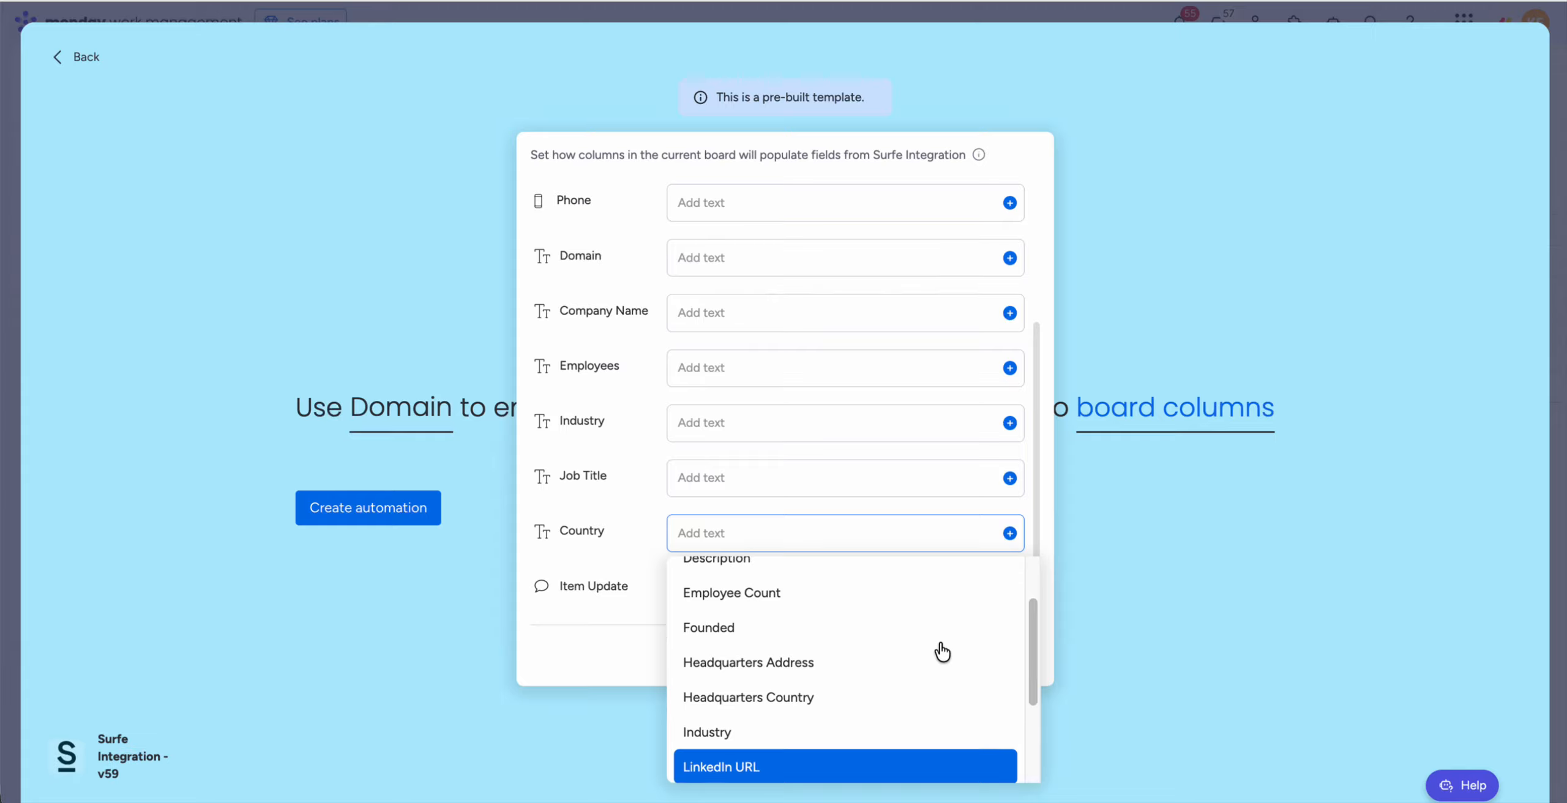
pyautogui.click(834, 706)
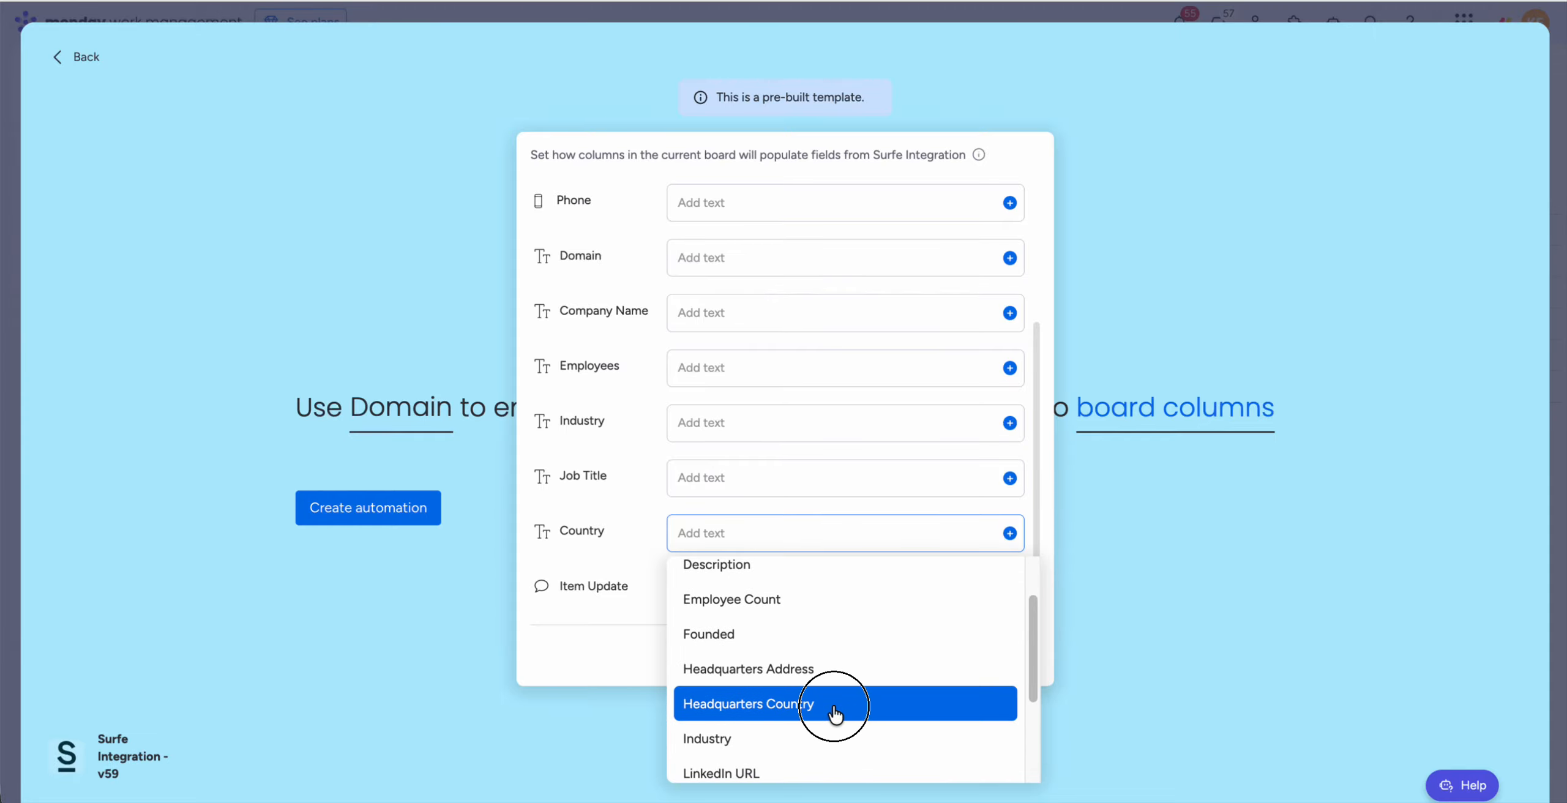
# Step: Map the Industry column to the Industry field and the Employees column to Employee Count
pyautogui.click(1009, 423)
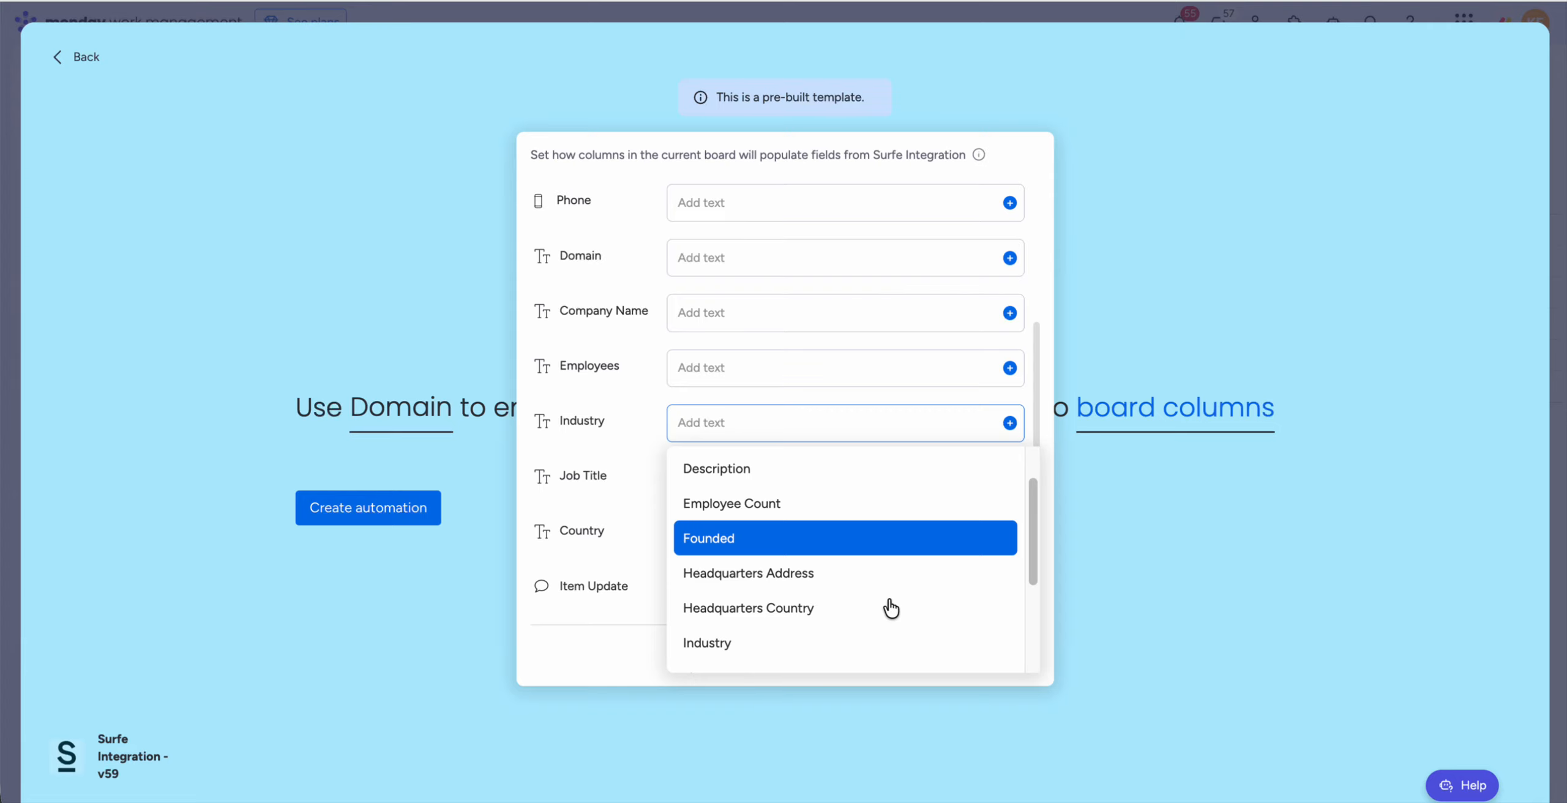
pyautogui.scroll(-2, 891, 609)
pyautogui.click(862, 549)
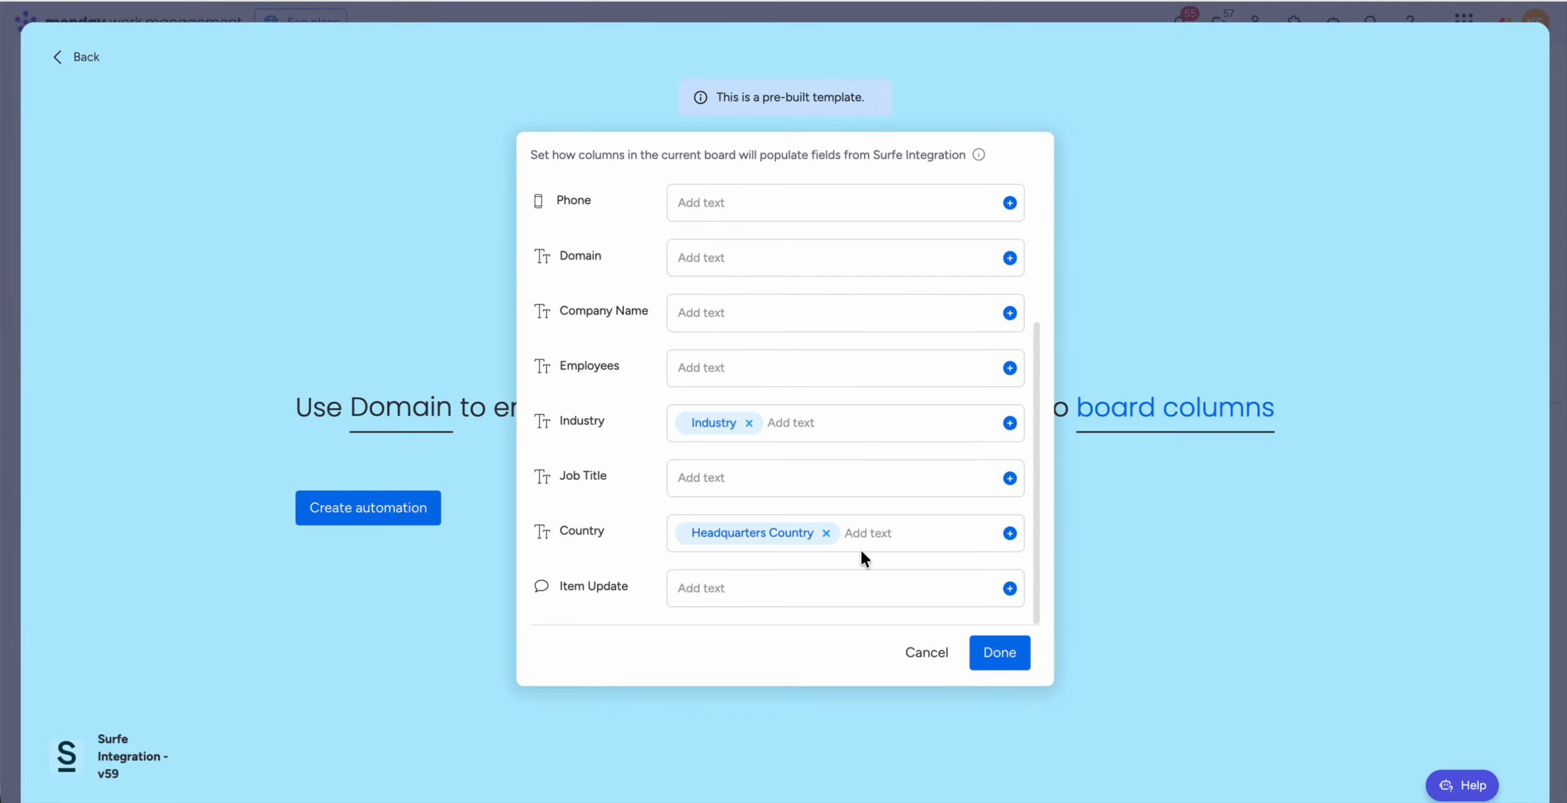
pyautogui.click(1008, 367)
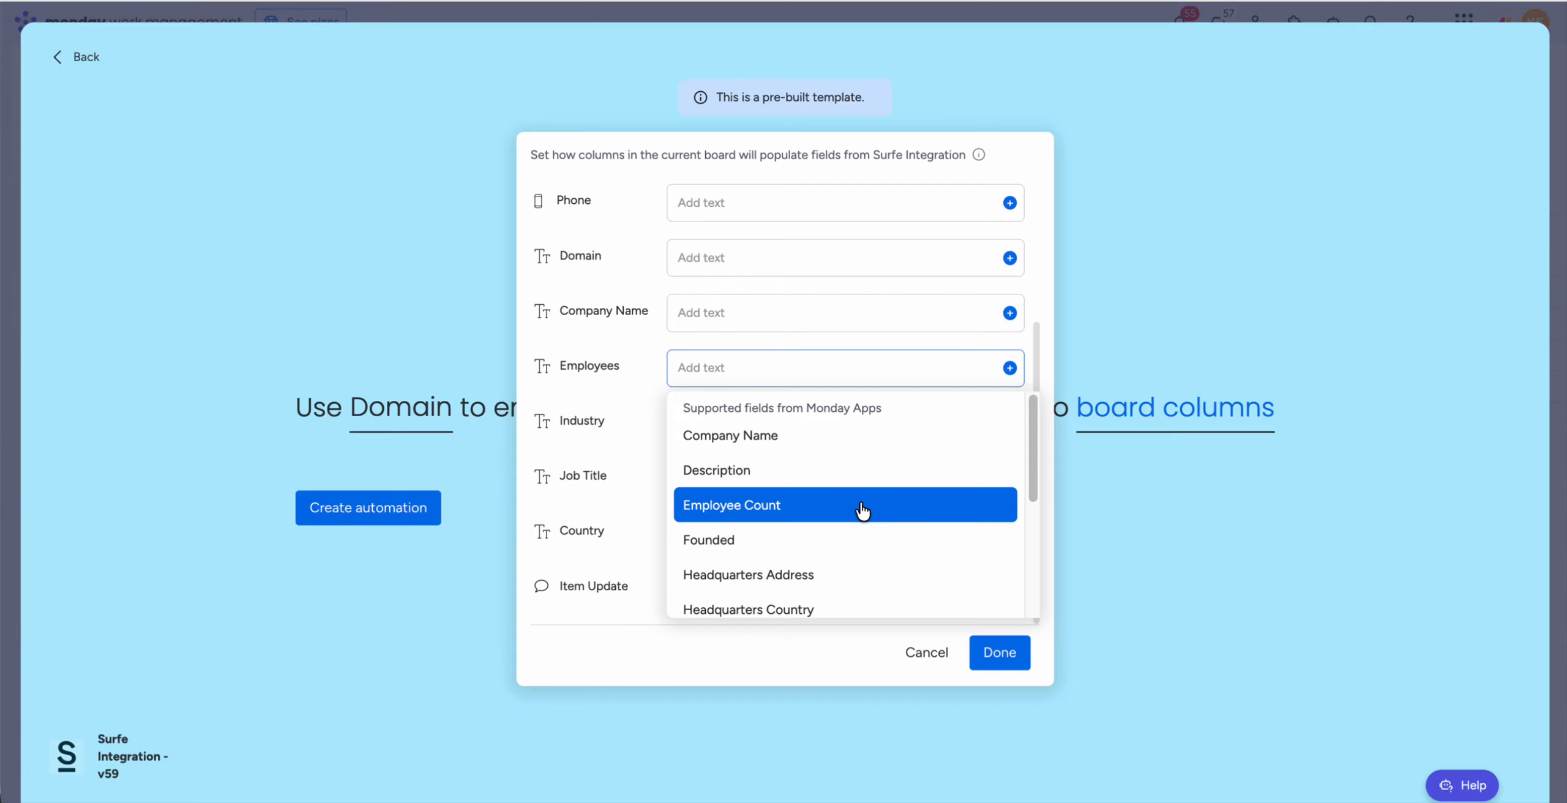
pyautogui.click(857, 514)
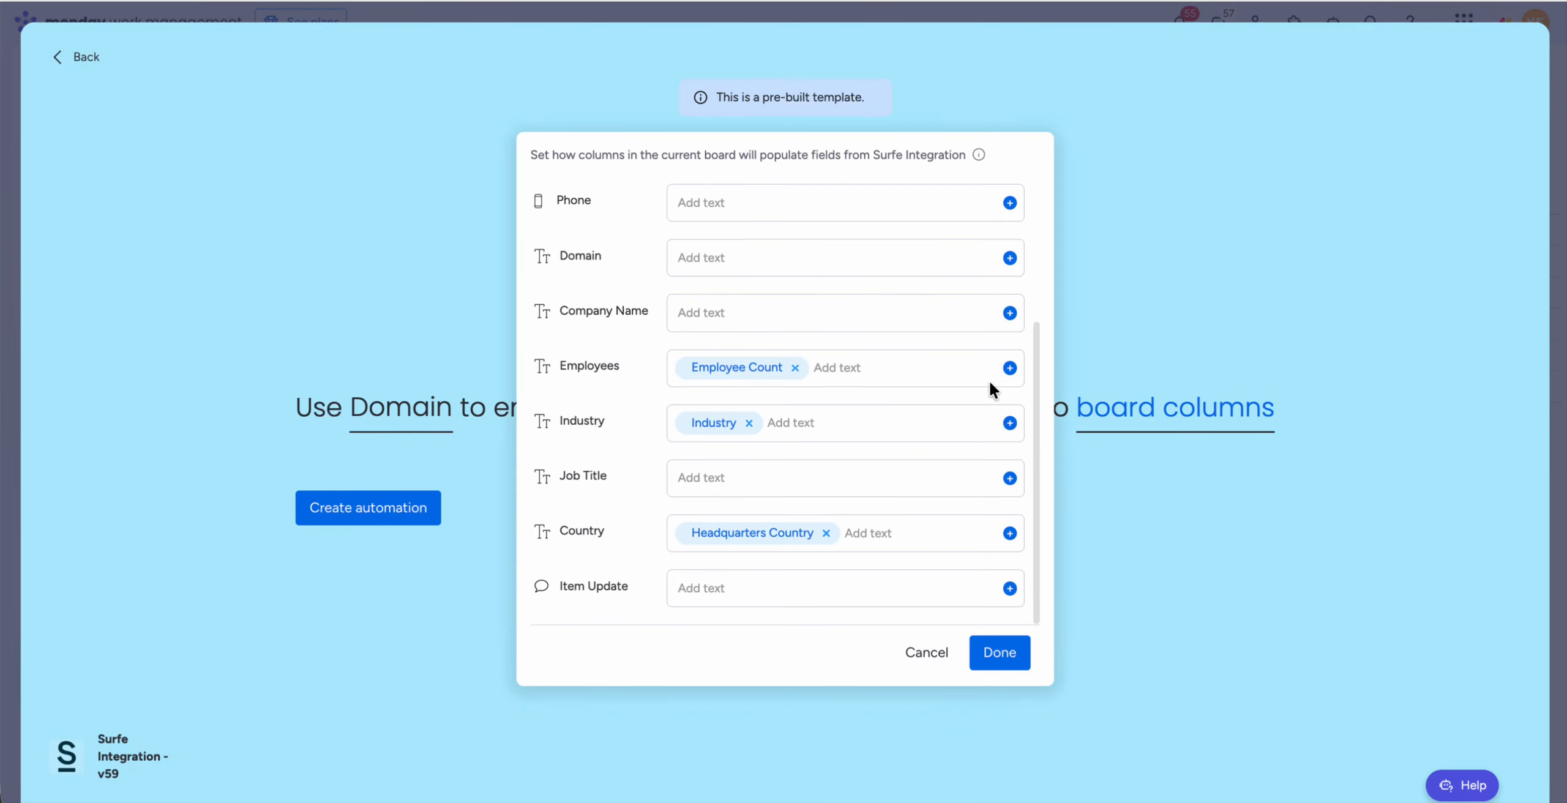
# Step: Look through the company fields offered for the Job Title column without mapping any of them
pyautogui.scroll(3, 991, 386)
pyautogui.scroll(-3, 992, 392)
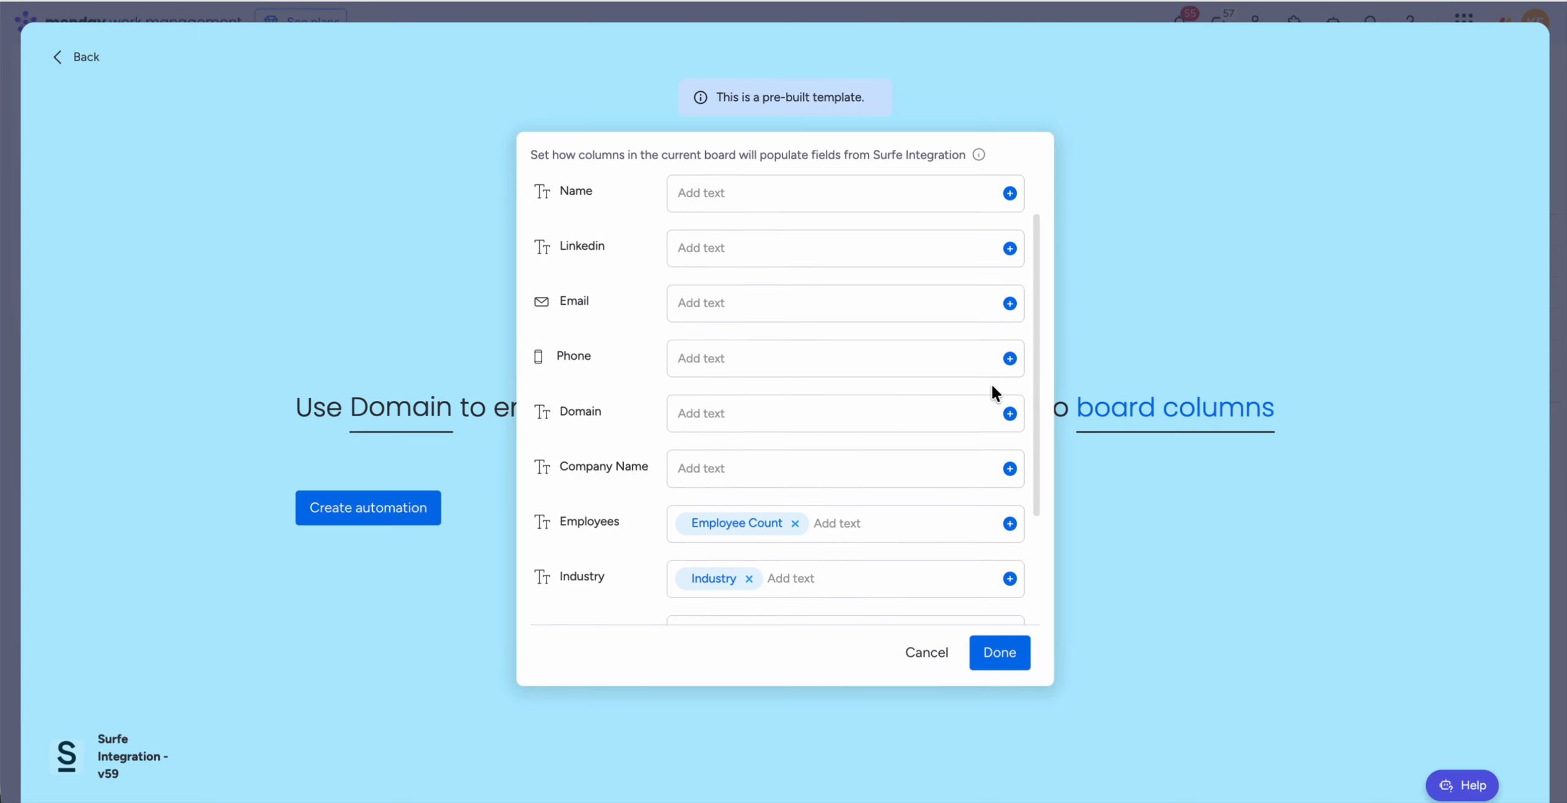
pyautogui.click(1009, 478)
pyautogui.scroll(-3, 932, 554)
pyautogui.scroll(-1, 932, 554)
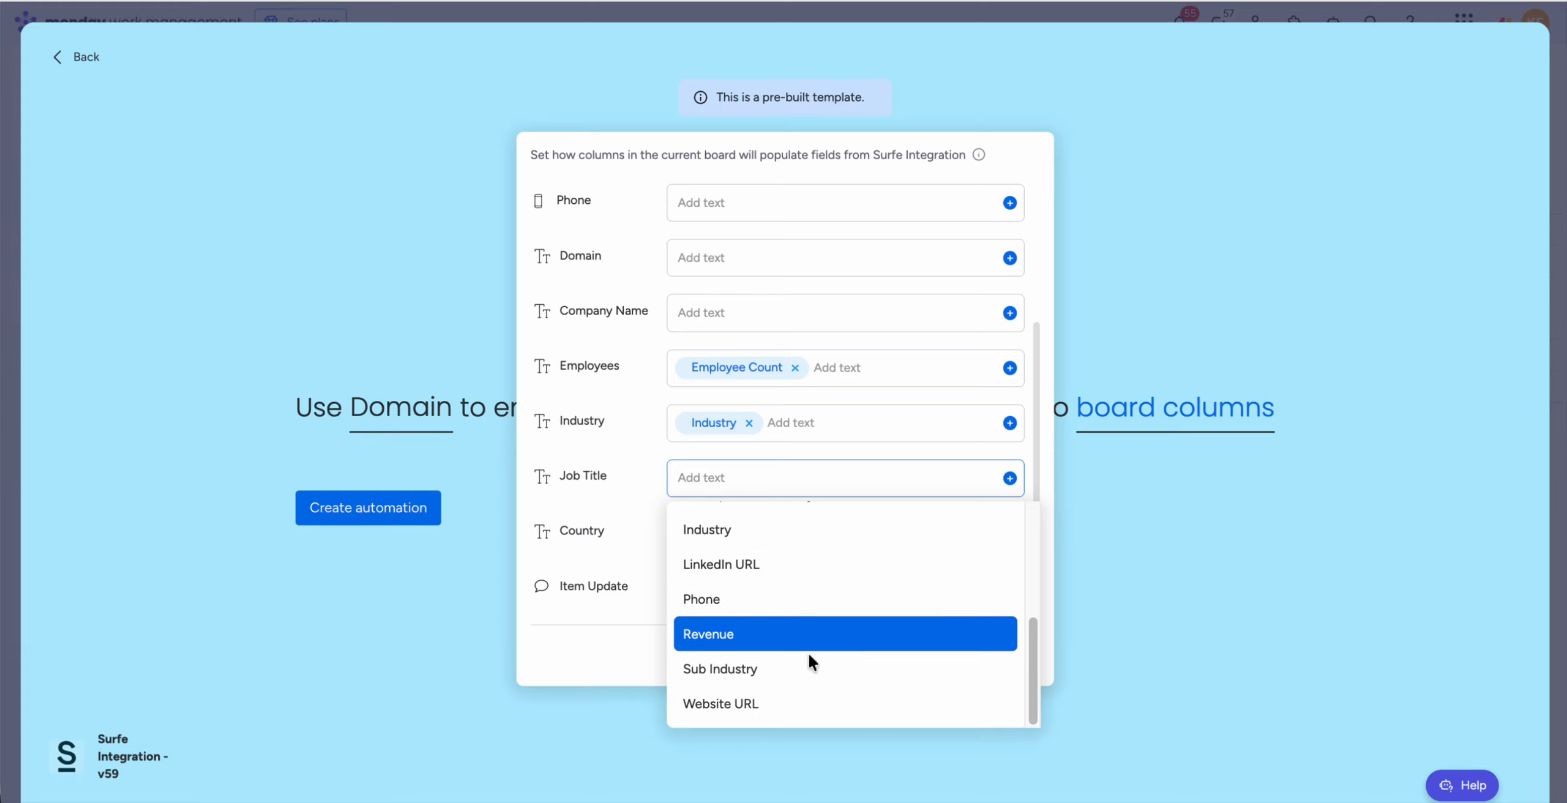
pyautogui.click(607, 648)
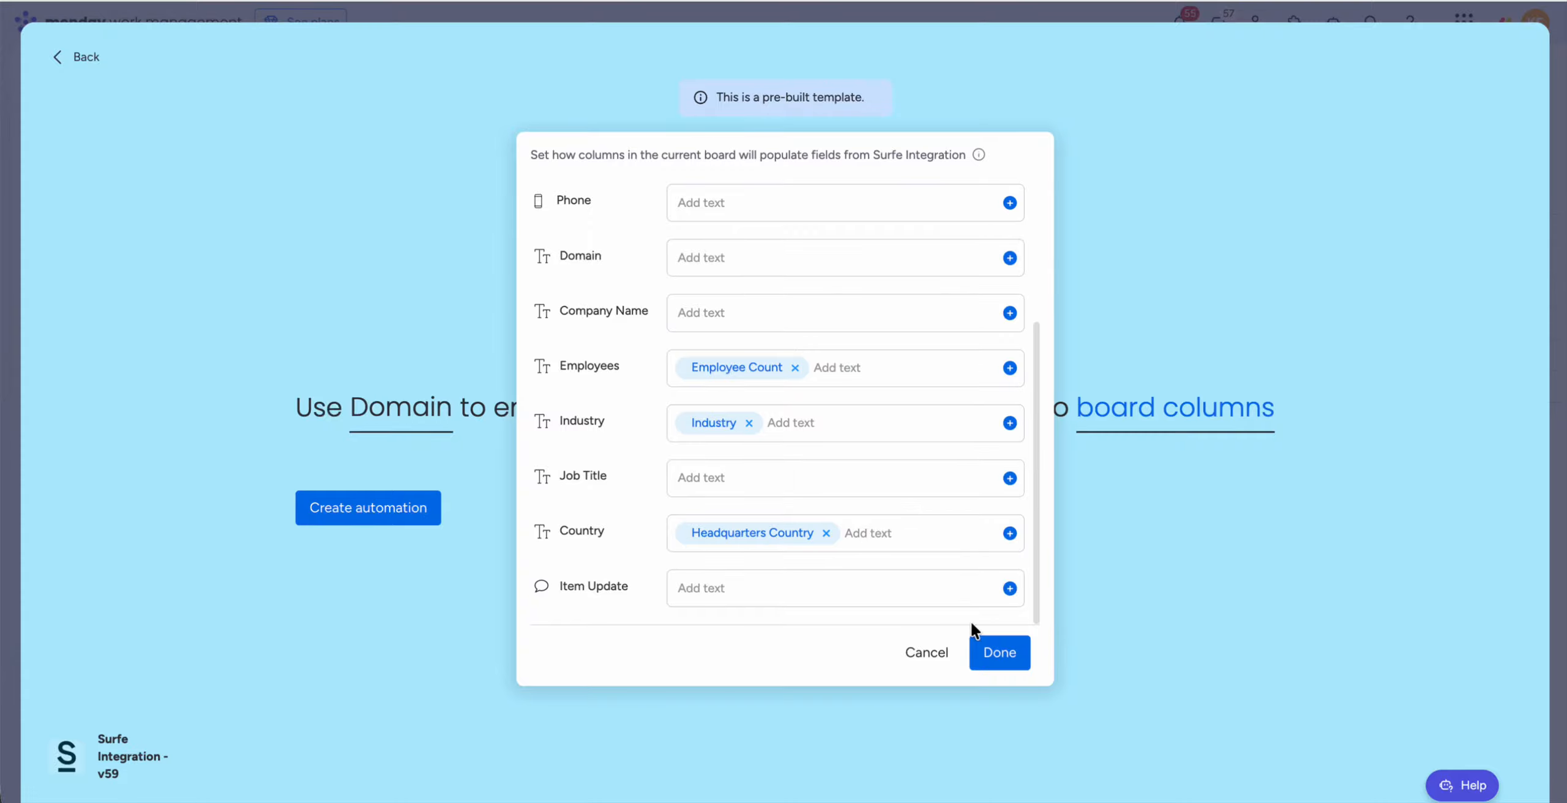
# Step: Confirm the column mapping, create the company enrichment automation and return to the board
pyautogui.click(1010, 656)
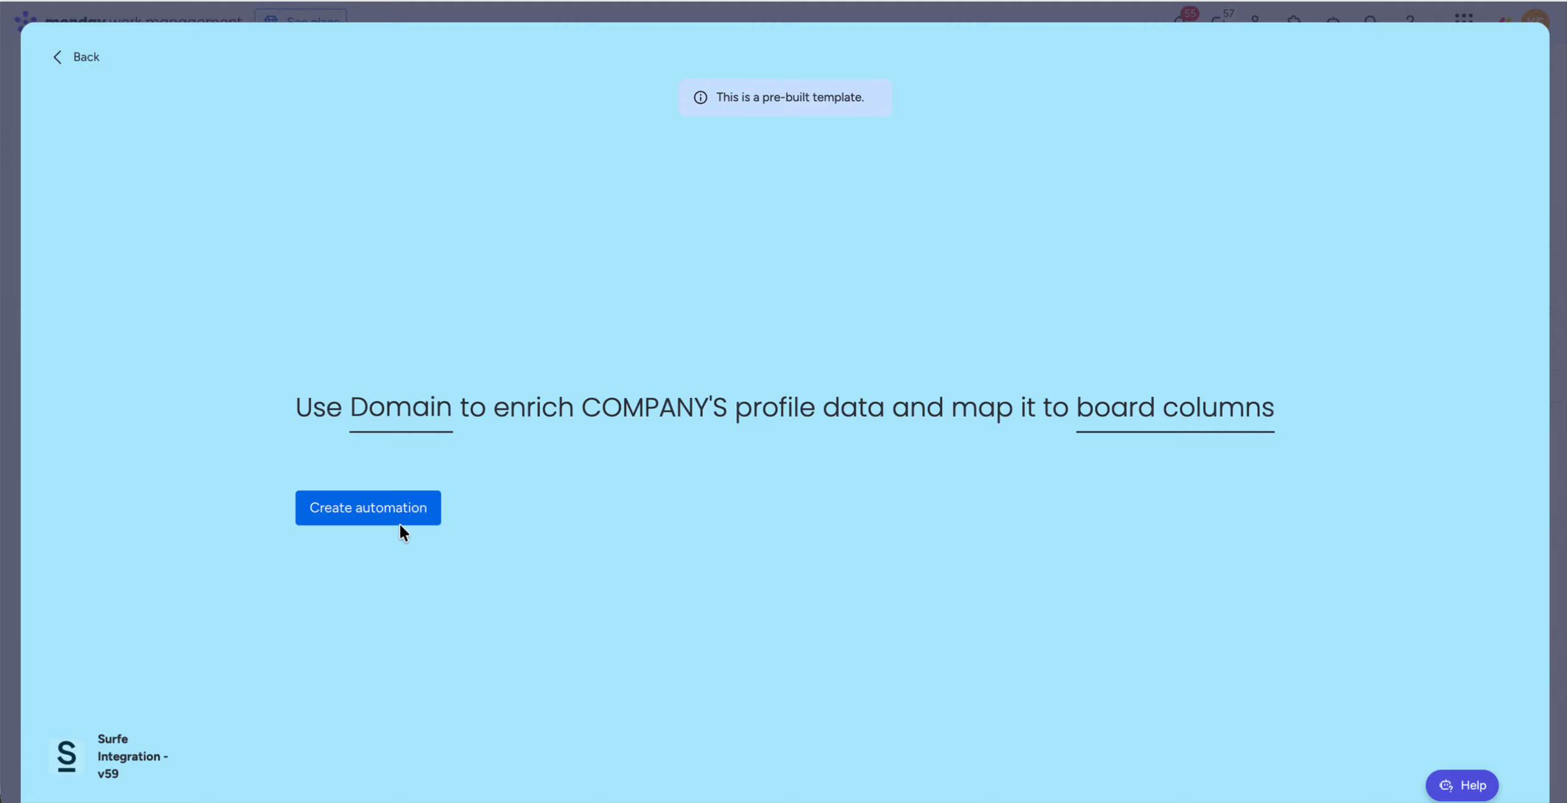
pyautogui.click(390, 516)
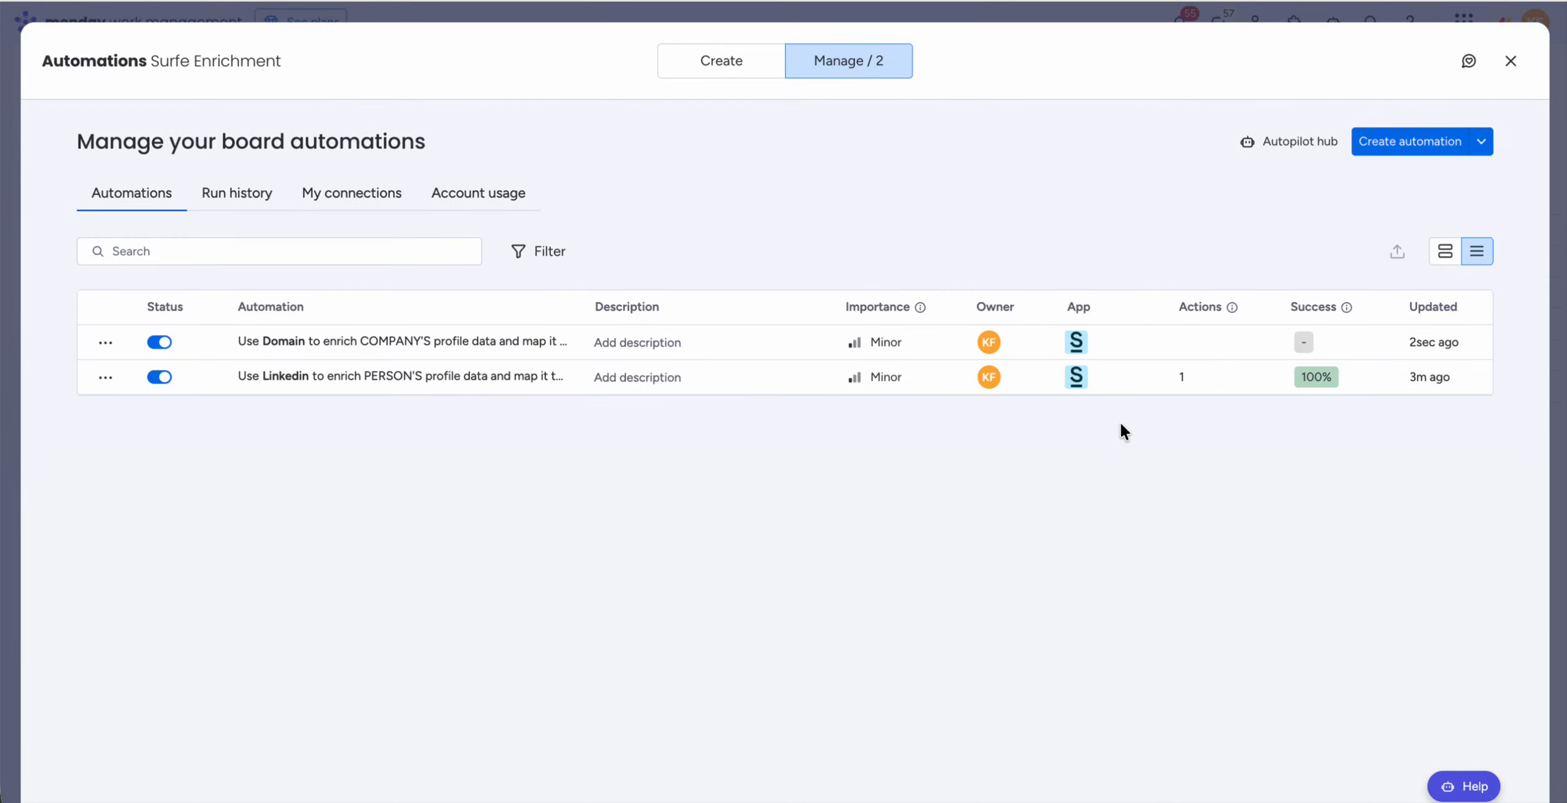
pyautogui.click(1510, 61)
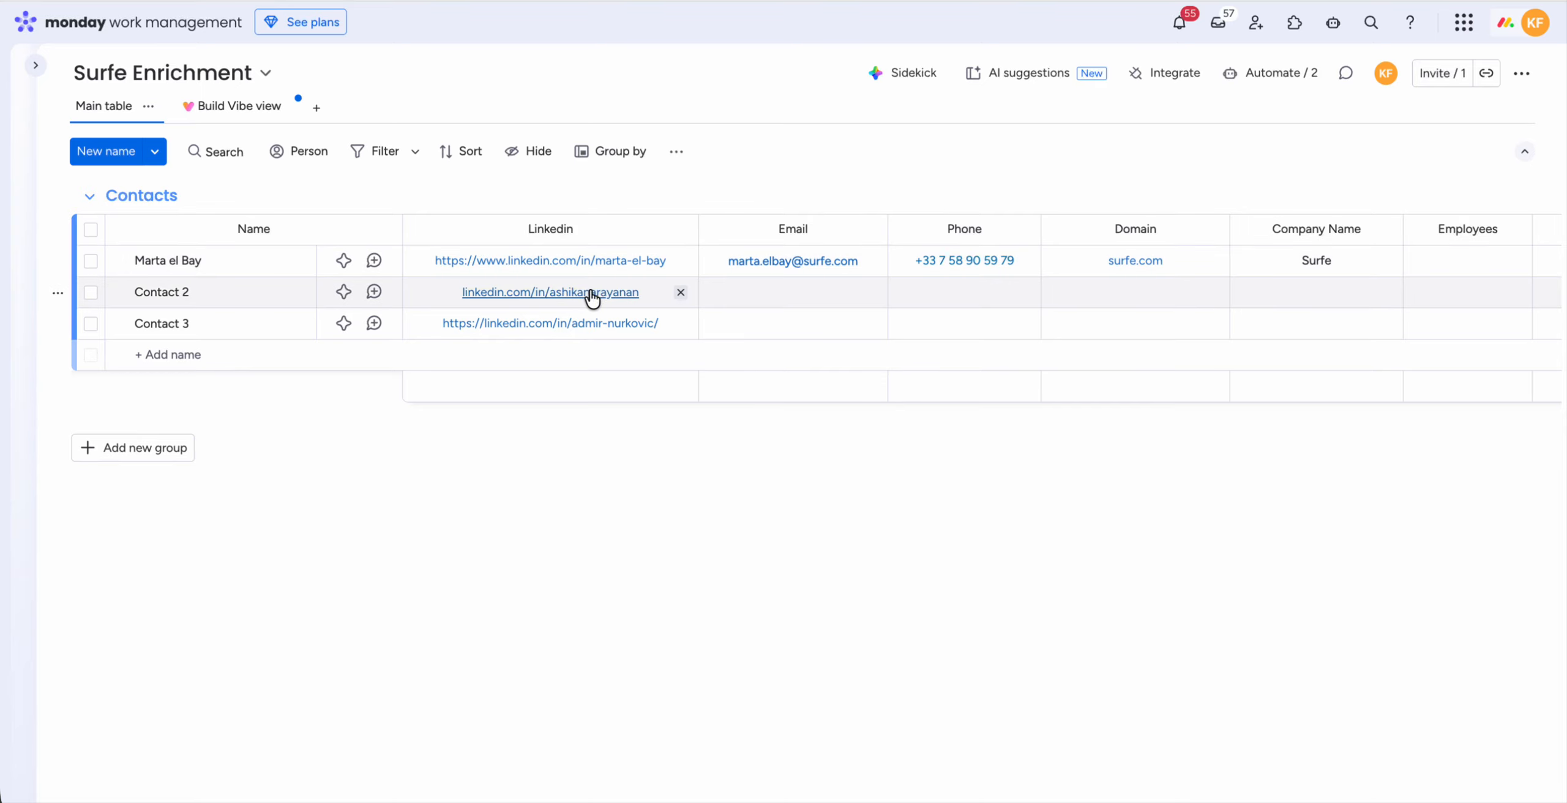
# Step: Select only Contact 2 and Contact 3 in the Contacts group and open the Surfe app for them
pyautogui.click(91, 262)
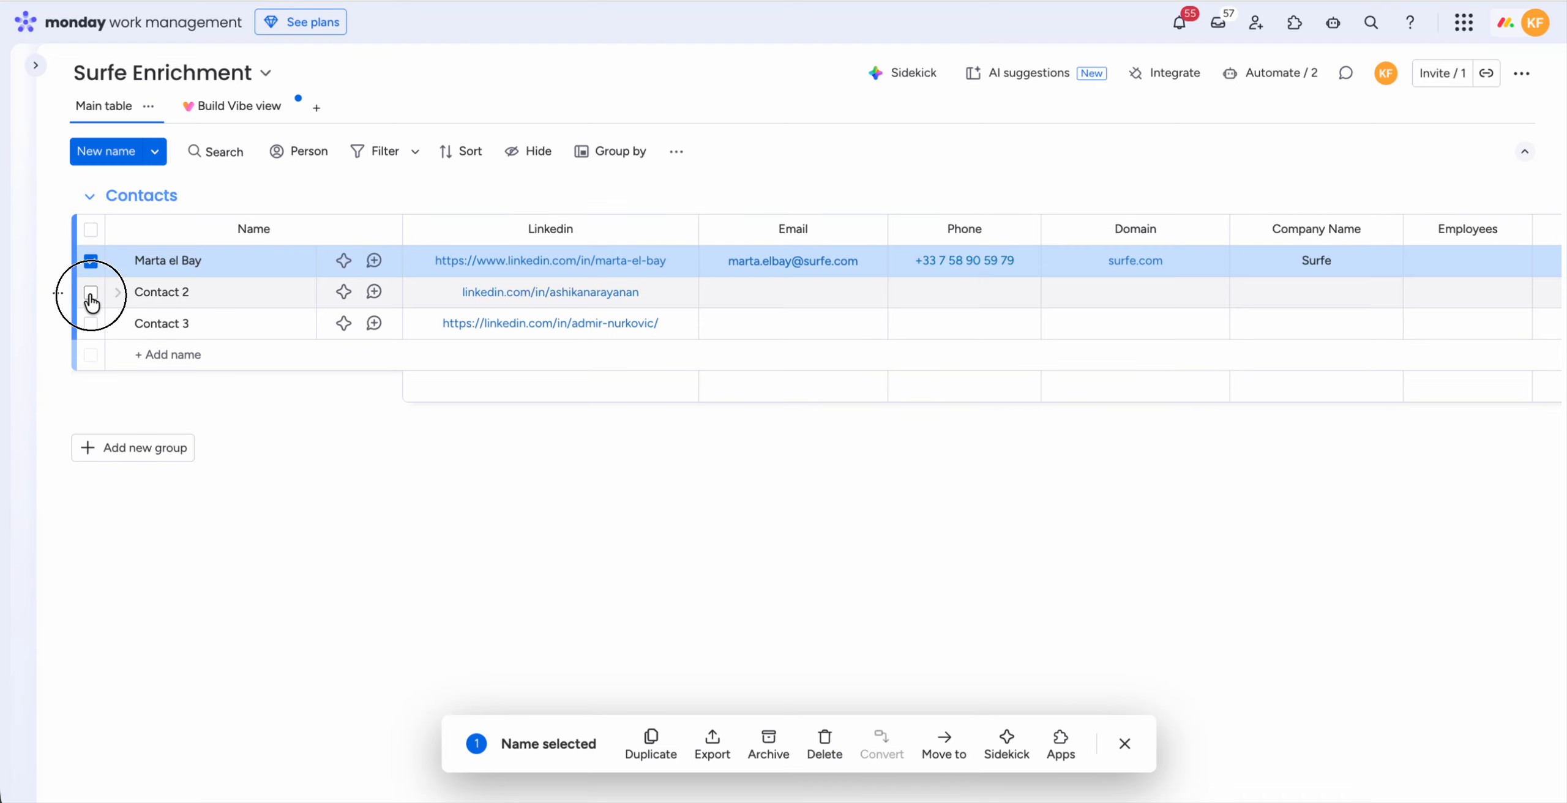
pyautogui.click(90, 292)
pyautogui.click(91, 324)
pyautogui.click(91, 261)
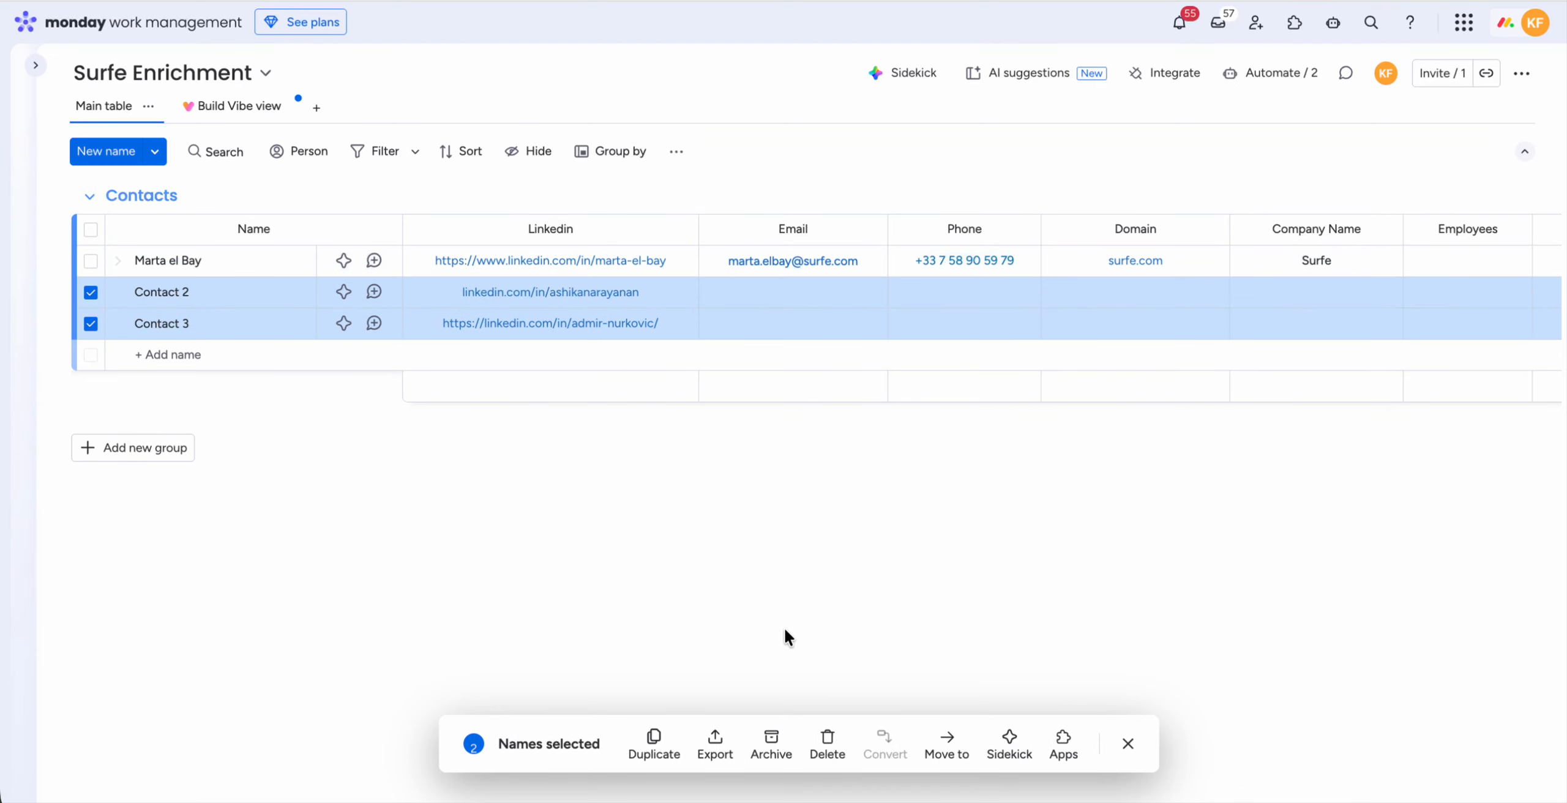
pyautogui.click(1065, 743)
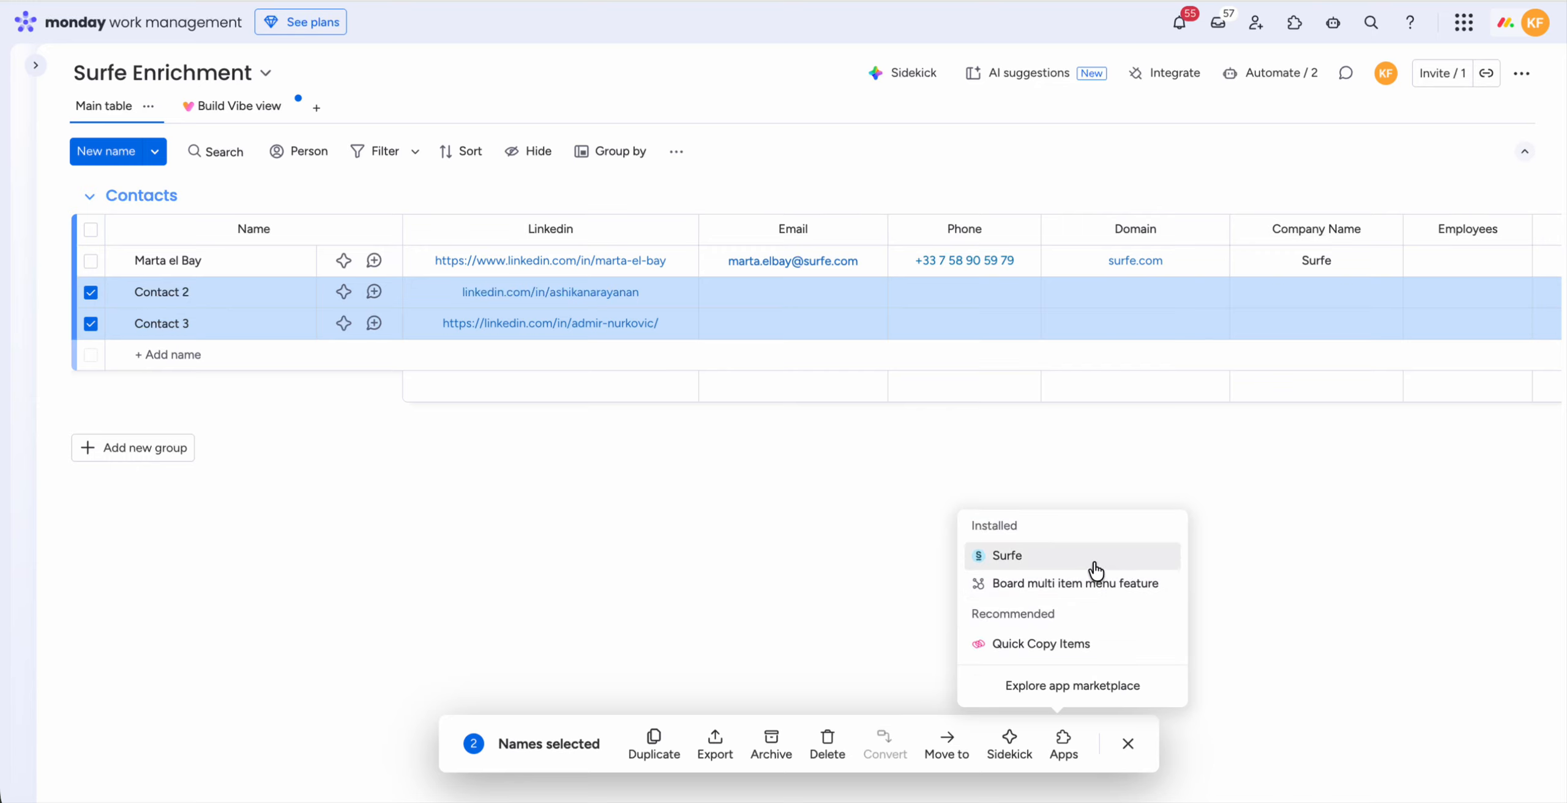
pyautogui.click(1090, 555)
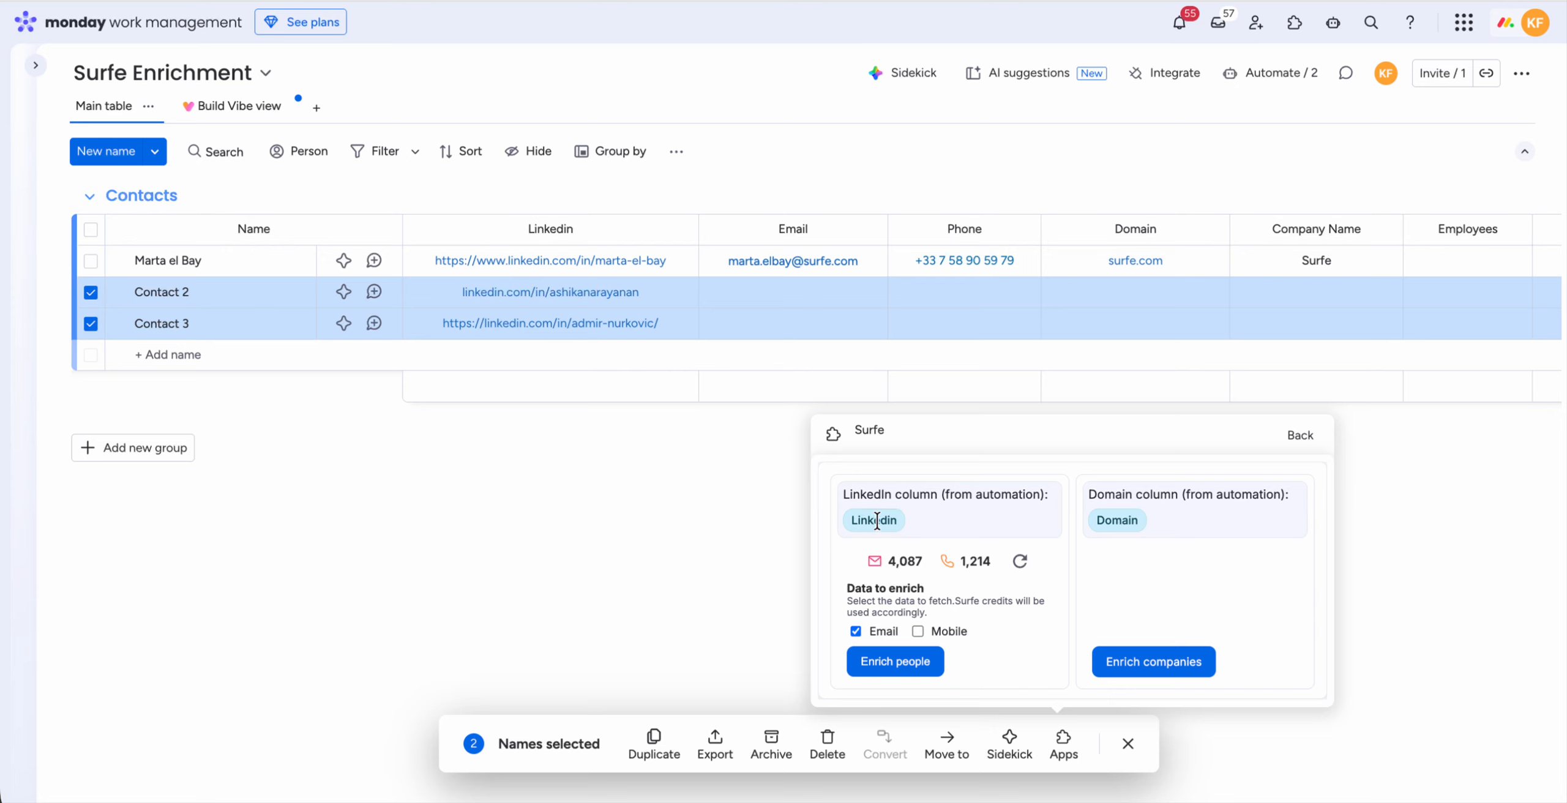
# Step: Enrich the two selected people with both Email and Mobile data, then close the Surfe app
pyautogui.moveTo(558, 292); pyautogui.dragTo(561, 326)
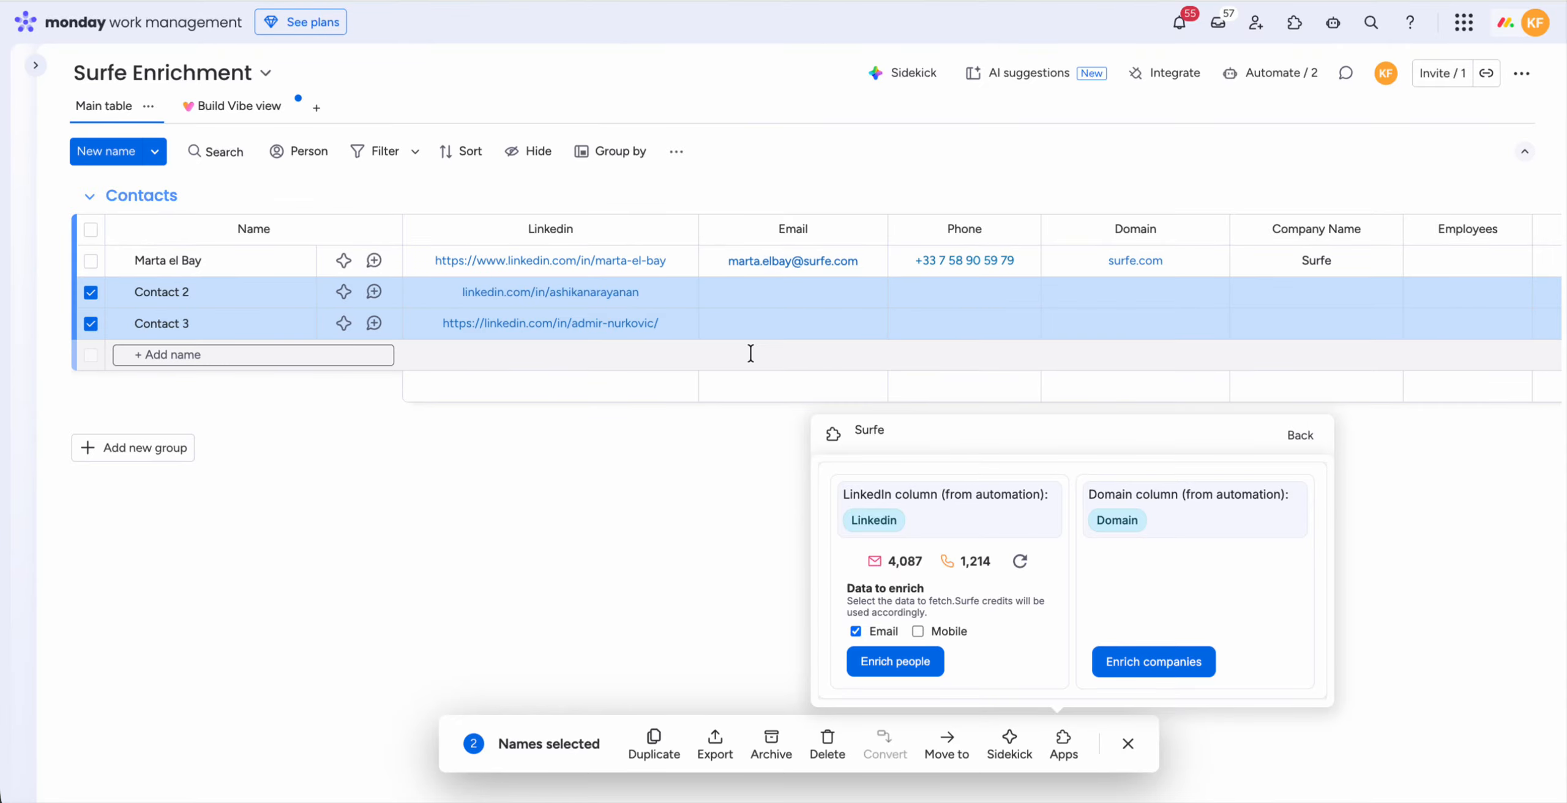
pyautogui.click(917, 631)
pyautogui.click(914, 660)
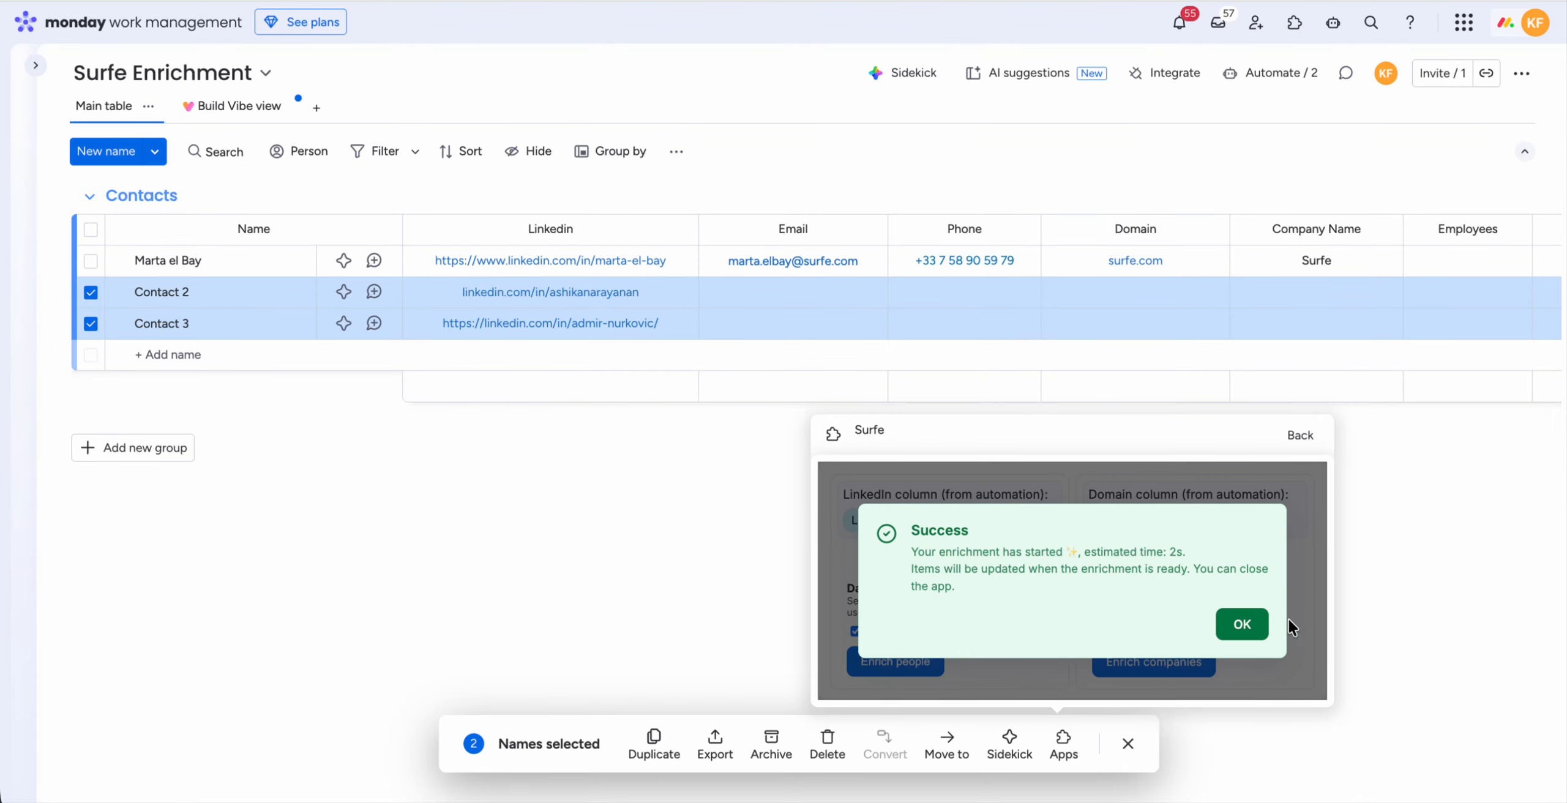
pyautogui.click(1241, 624)
pyautogui.click(1301, 445)
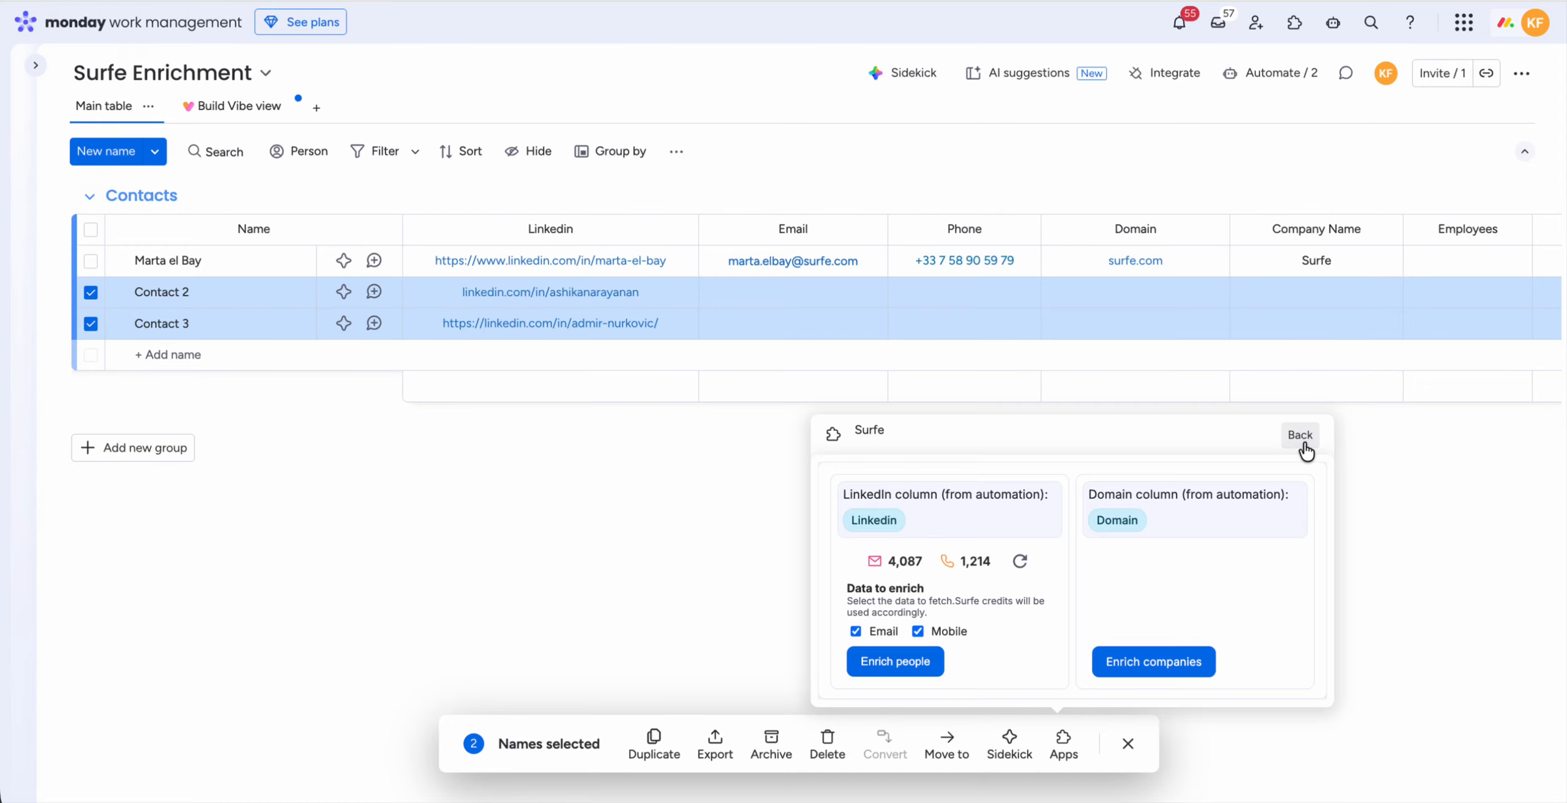
pyautogui.click(1307, 473)
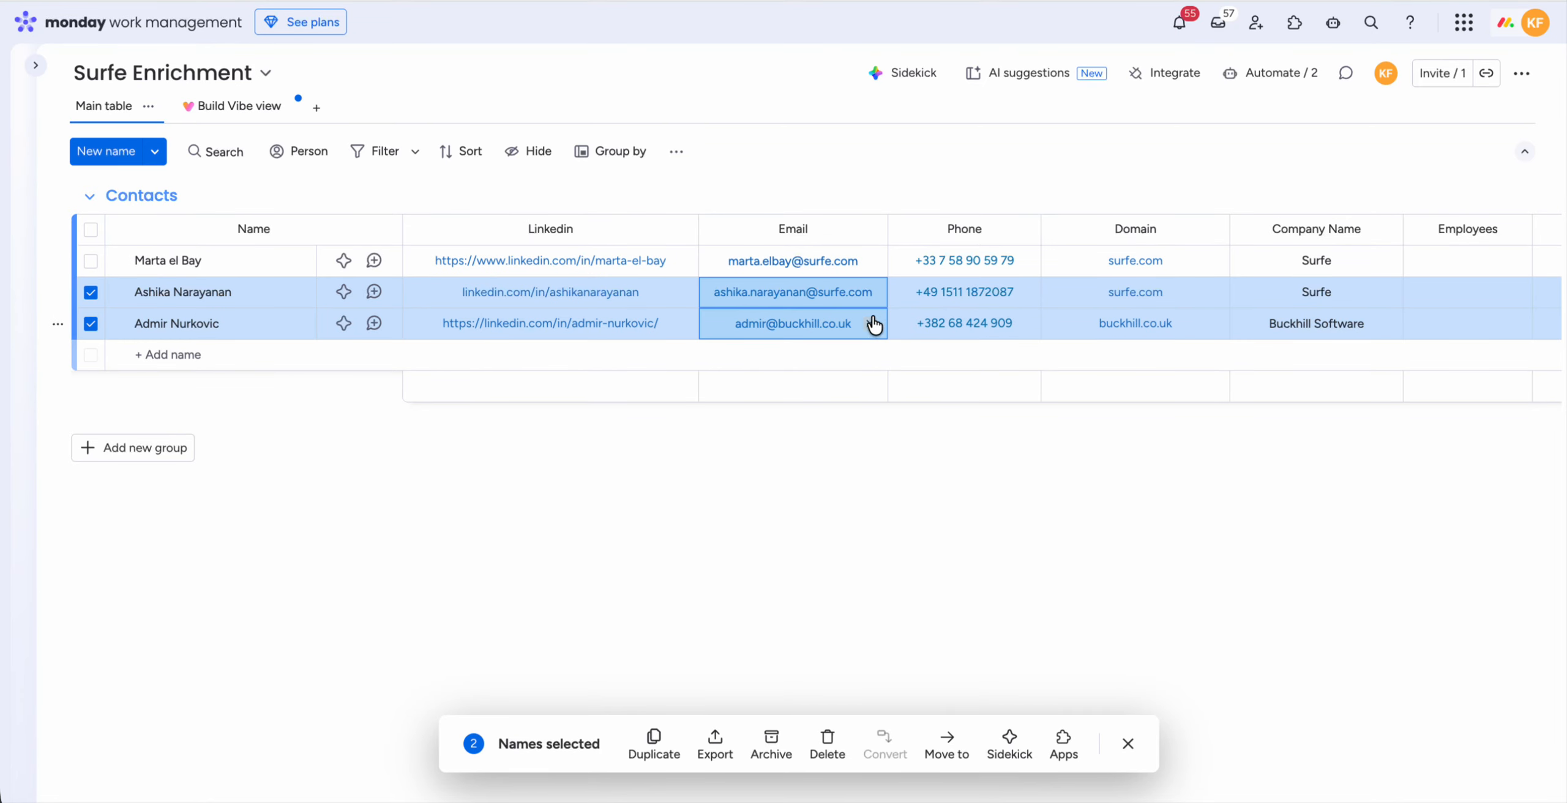
# Step: Review the email, phone, domain, company name and job title columns of the second and third contacts, and clear their selection
pyautogui.hscroll(6, 1311, 300)
pyautogui.hscroll(3, 1232, 306)
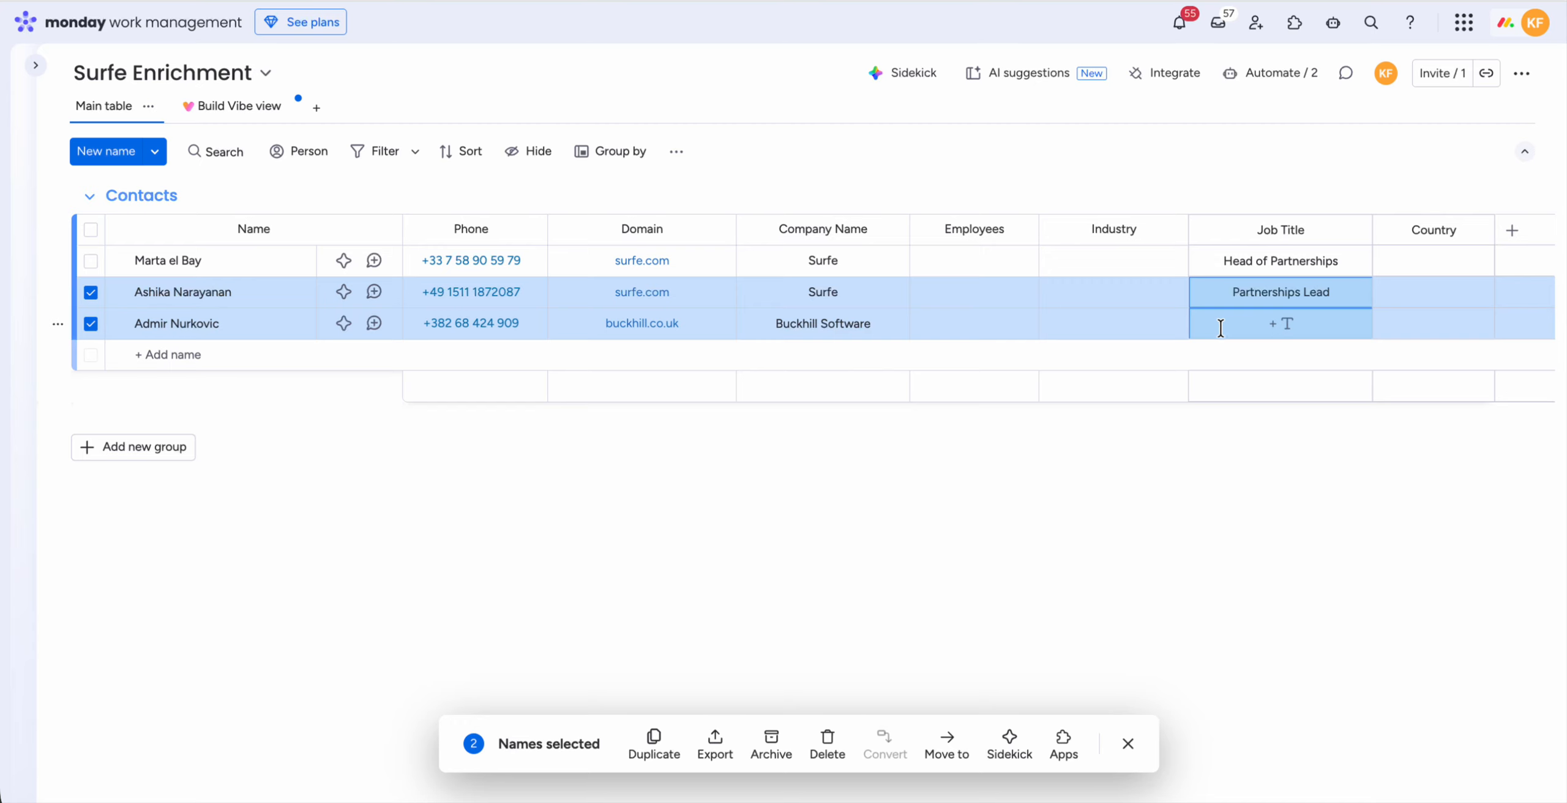
pyautogui.click(91, 292)
pyautogui.click(91, 324)
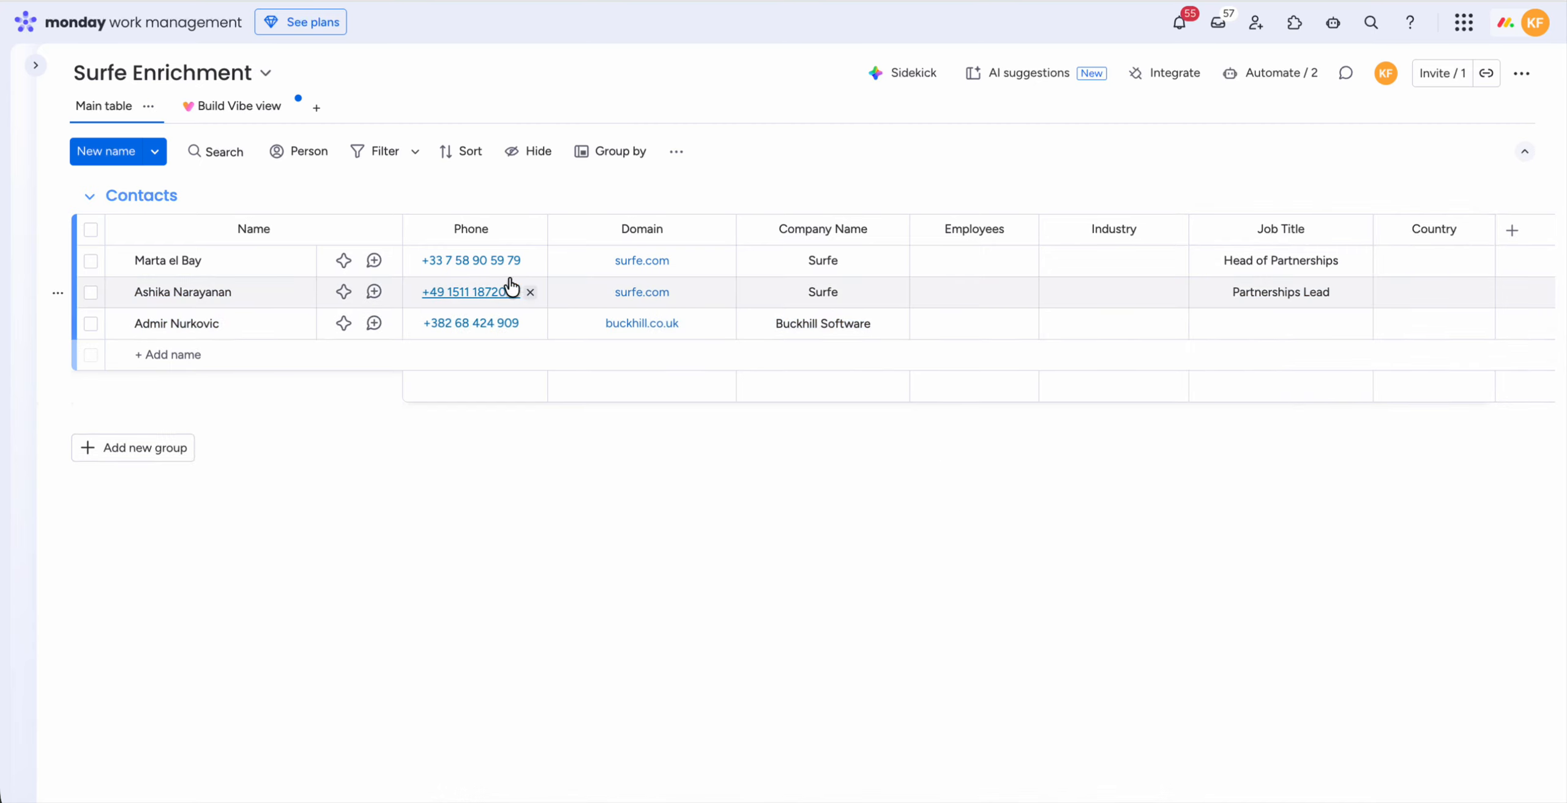
pyautogui.hscroll(-2, 744, 454)
pyautogui.hscroll(-8, 744, 458)
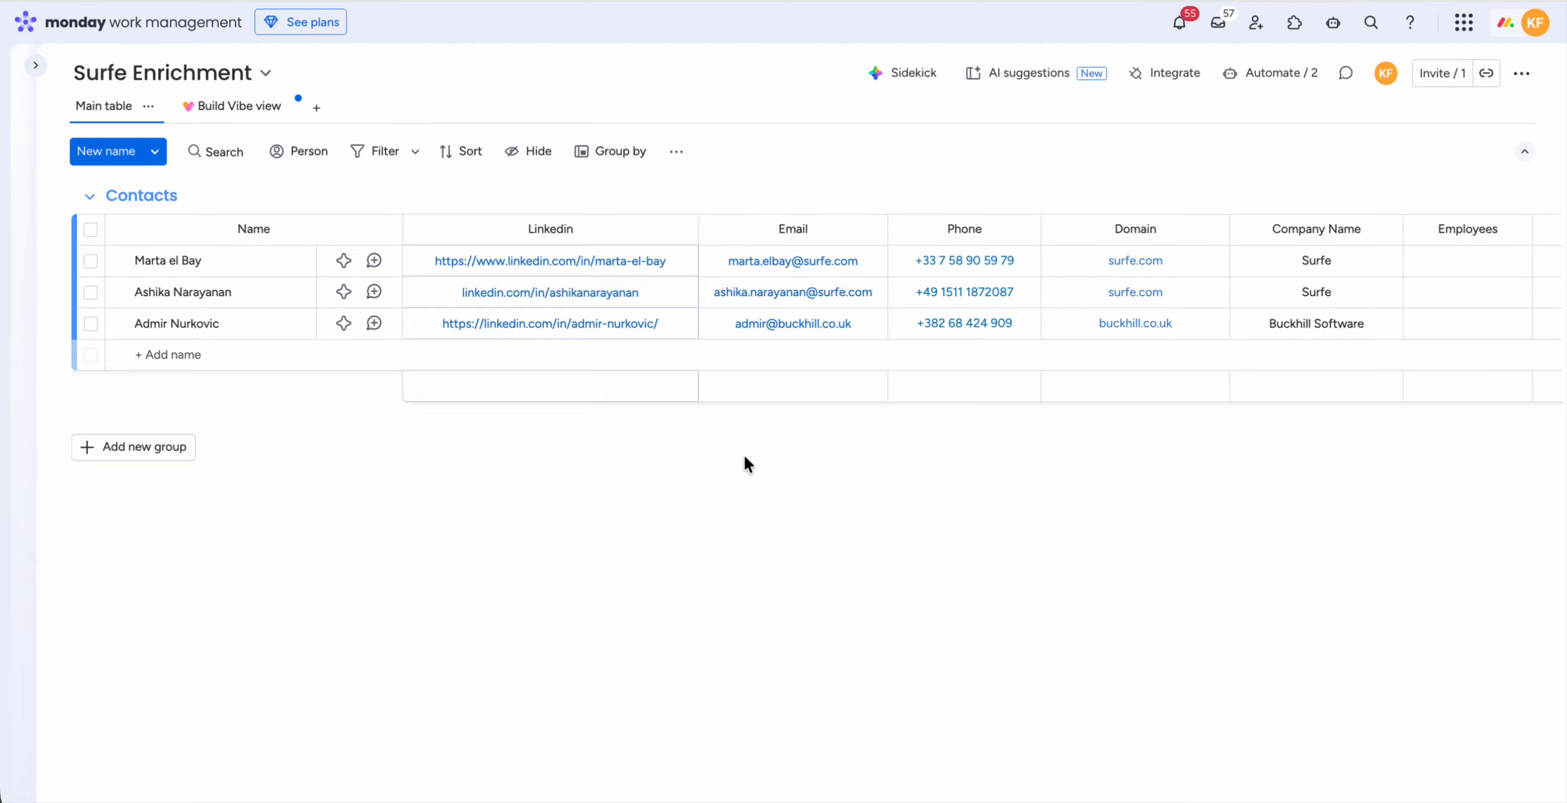
pyautogui.hscroll(8, 744, 454)
pyautogui.hscroll(-8, 744, 454)
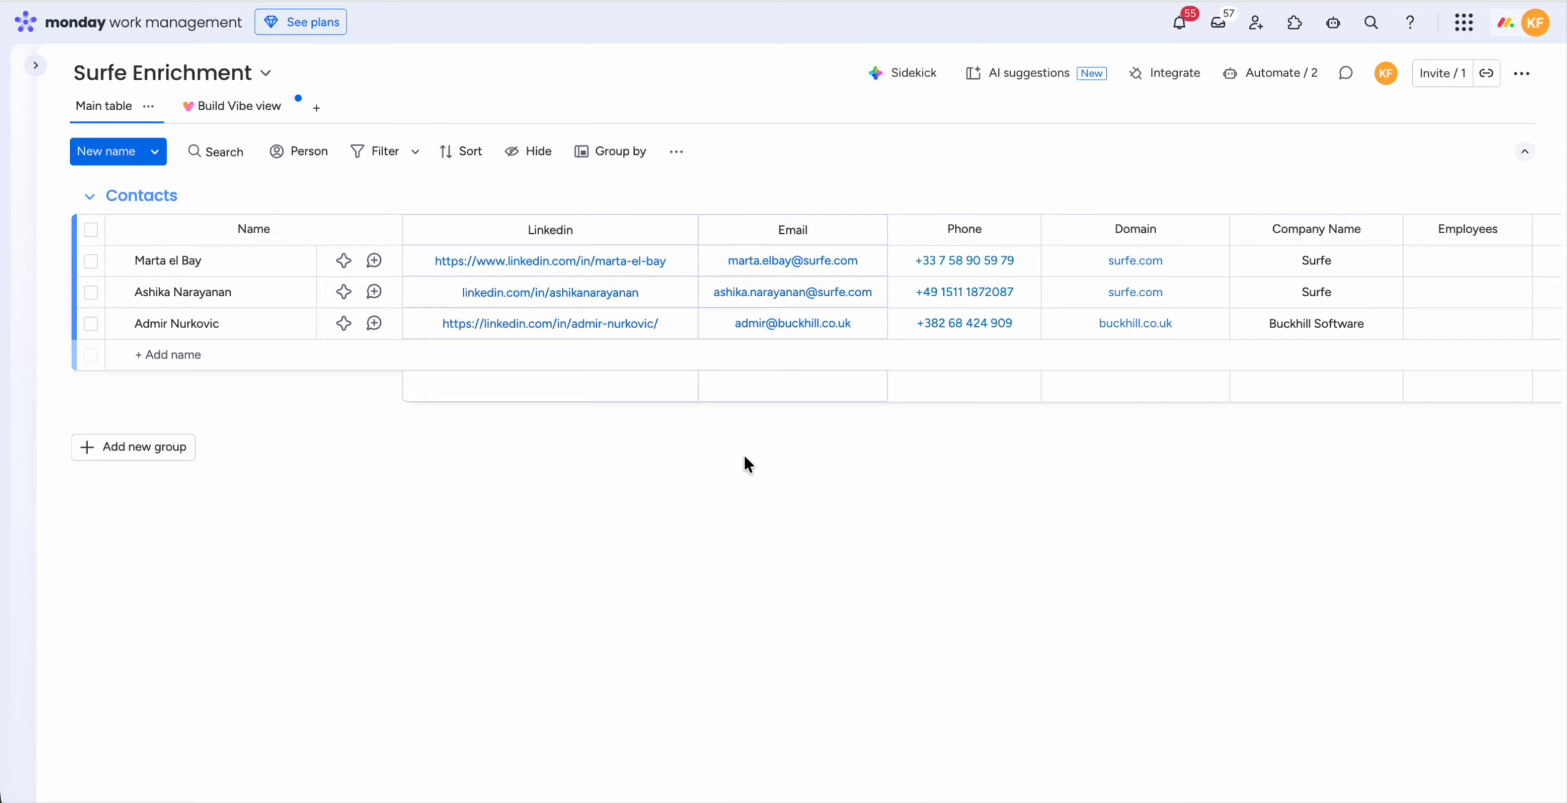
# Step: Select all three contacts, open the Surfe app and check their domains and the Employees, Industry and Country columns
pyautogui.click(91, 231)
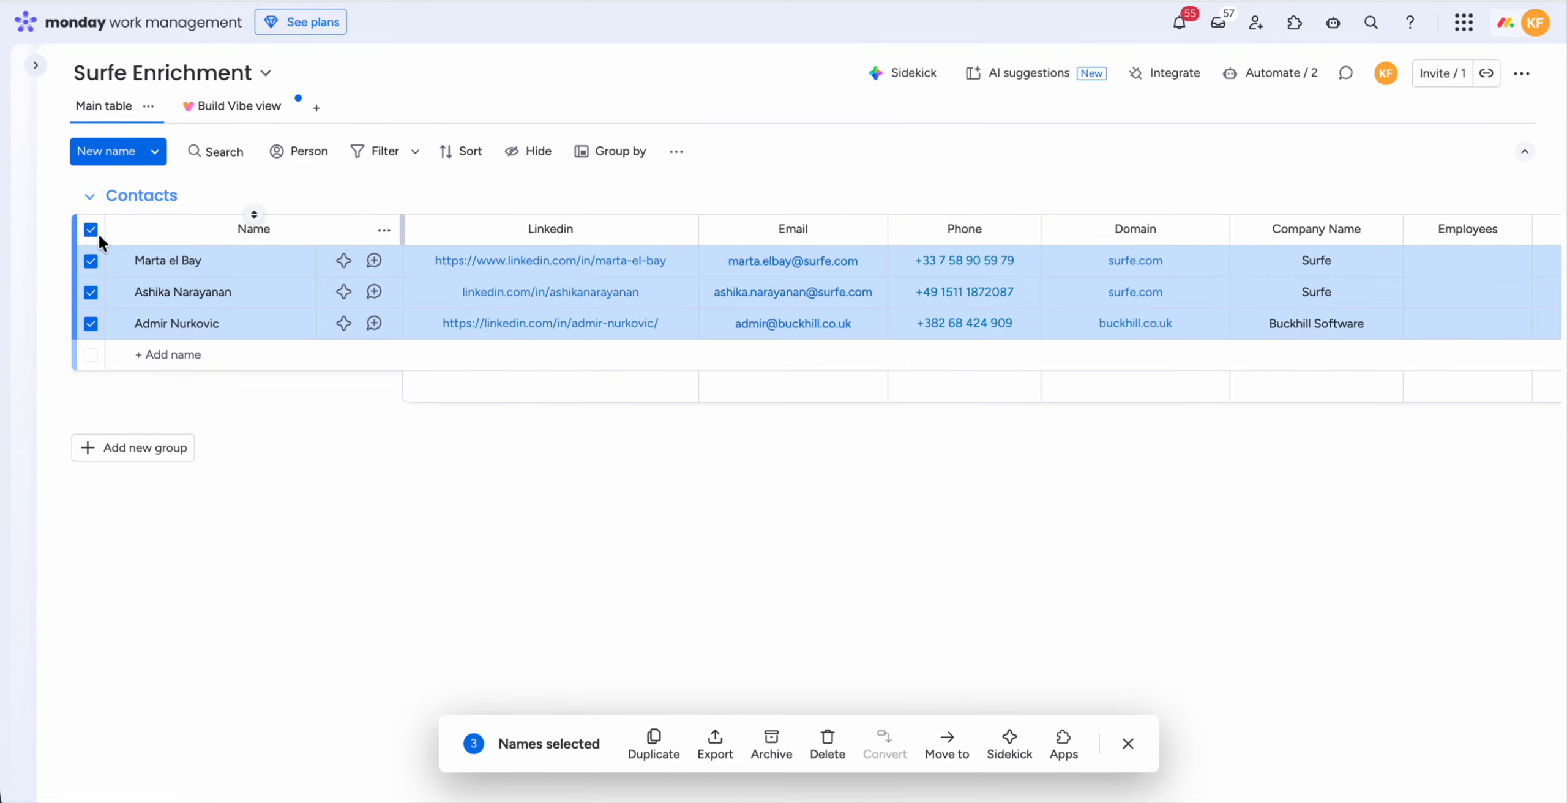
pyautogui.click(1063, 744)
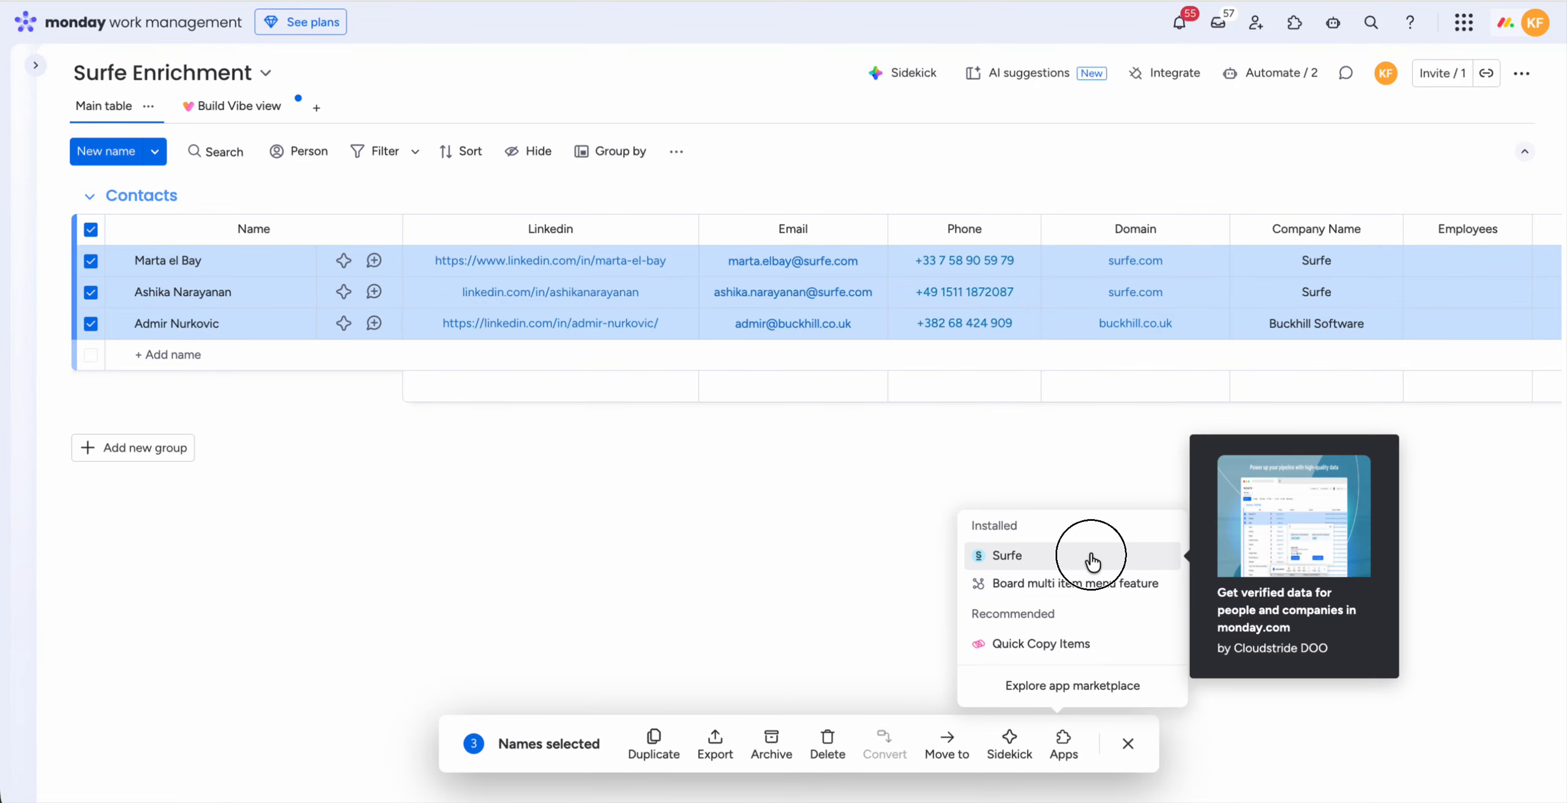
pyautogui.click(1091, 555)
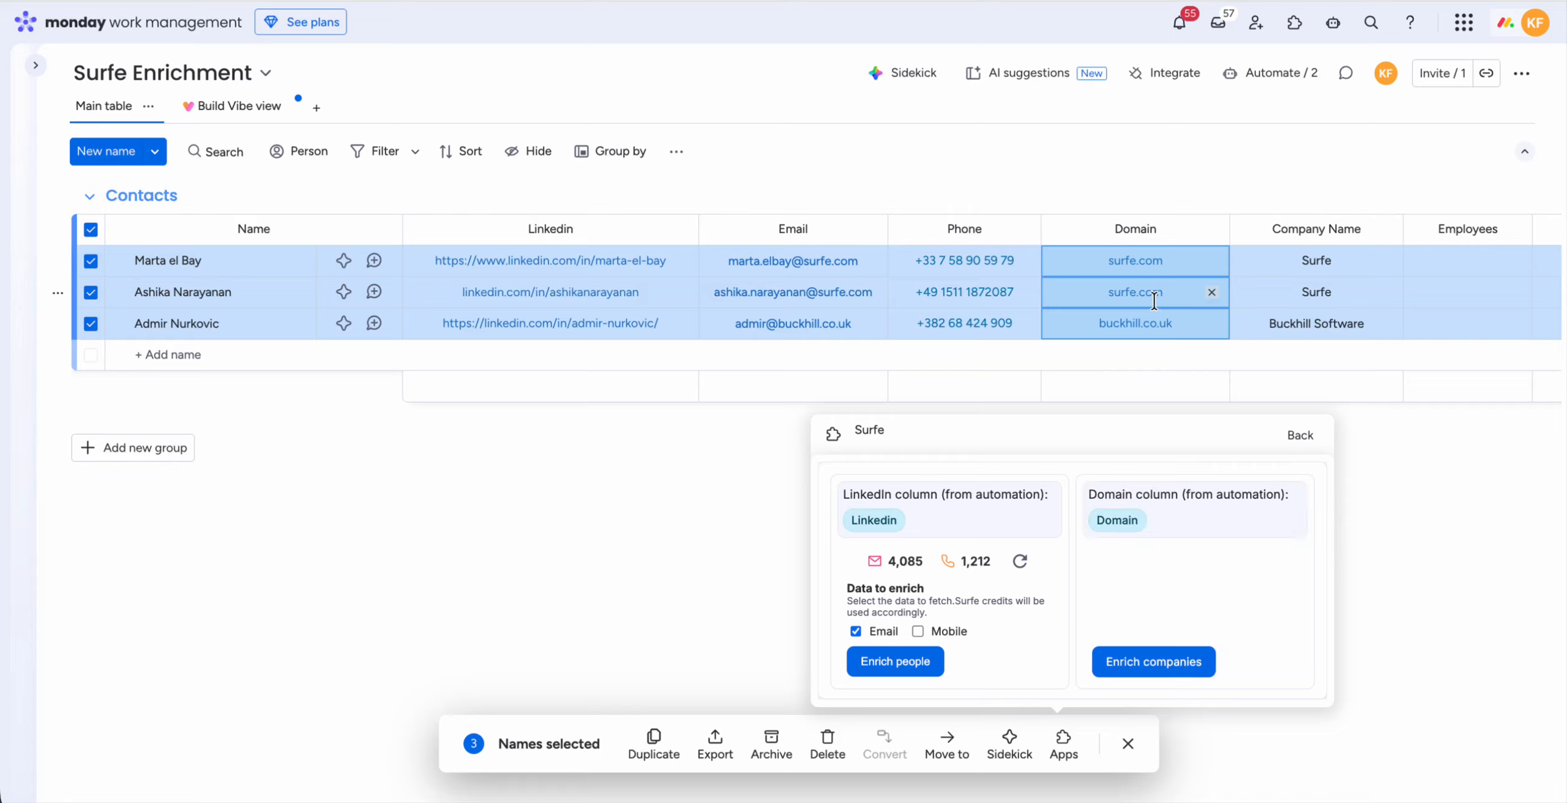
pyautogui.hscroll(8, 1153, 300)
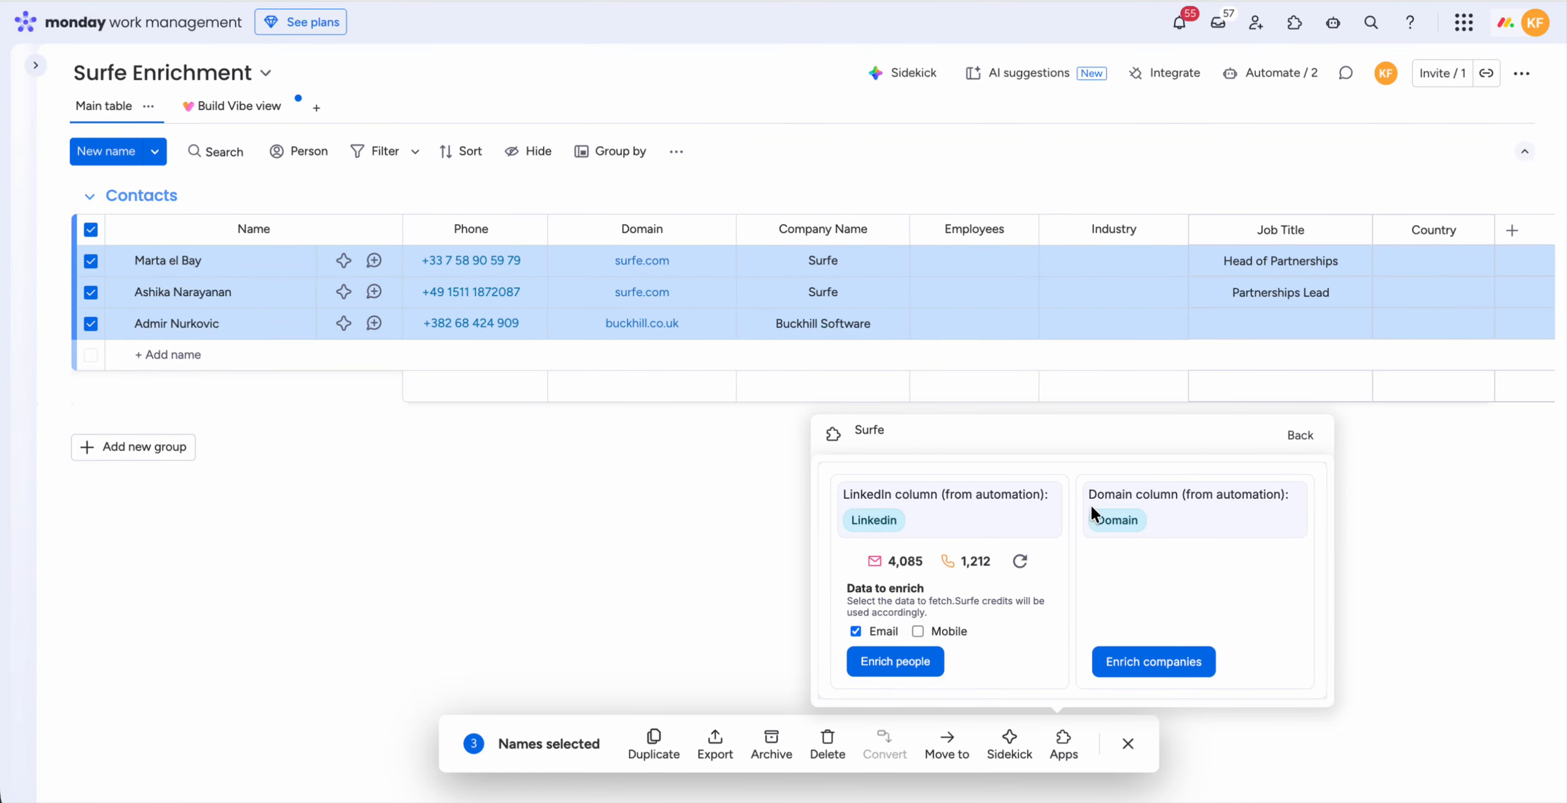
# Step: Run the company enrichment for the selected contacts, close the Surfe app and clear the selection
pyautogui.click(1151, 659)
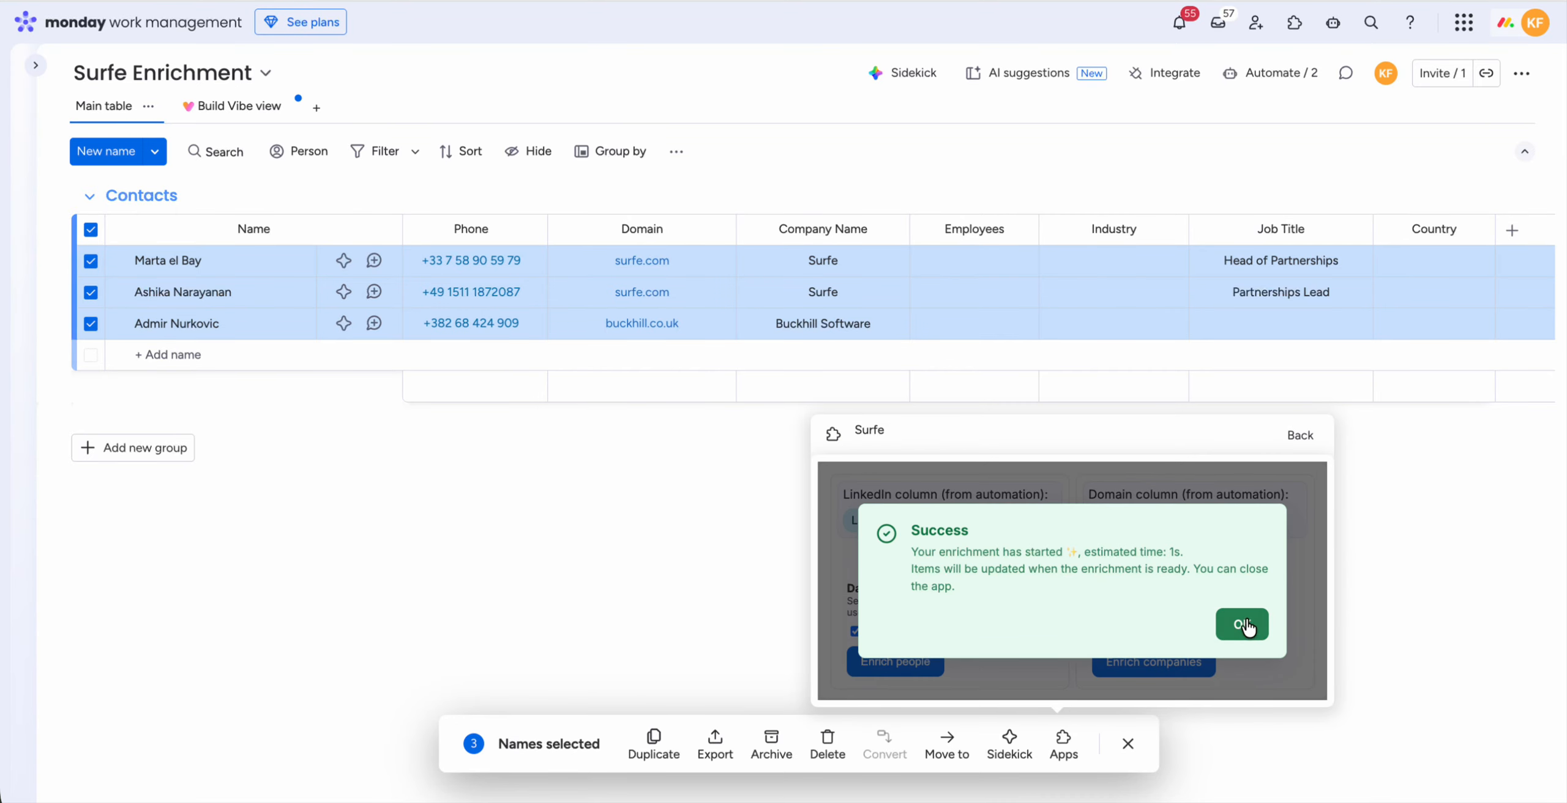
pyautogui.click(1230, 624)
pyautogui.click(1378, 468)
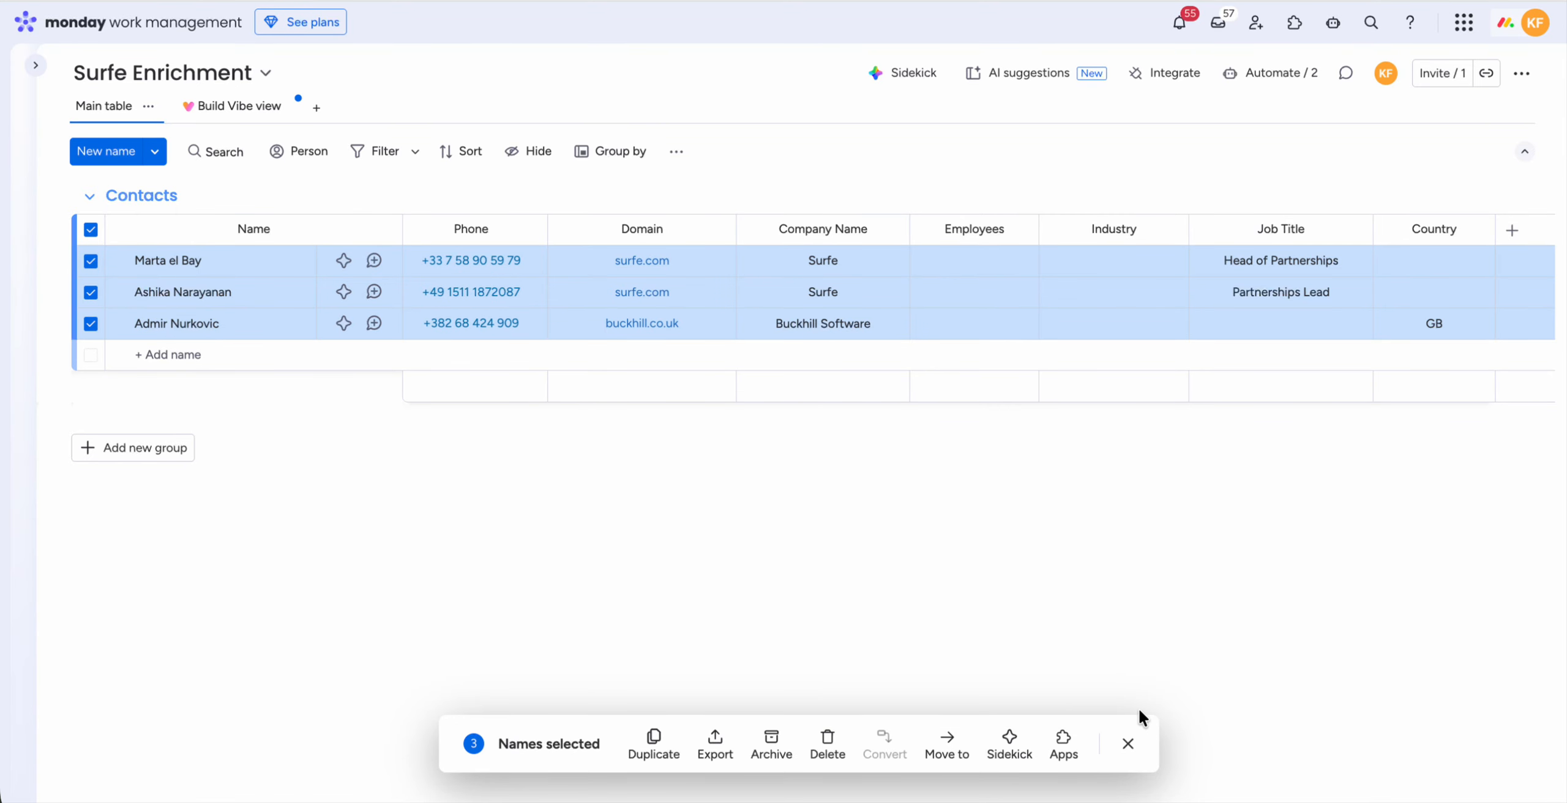
pyautogui.click(1128, 744)
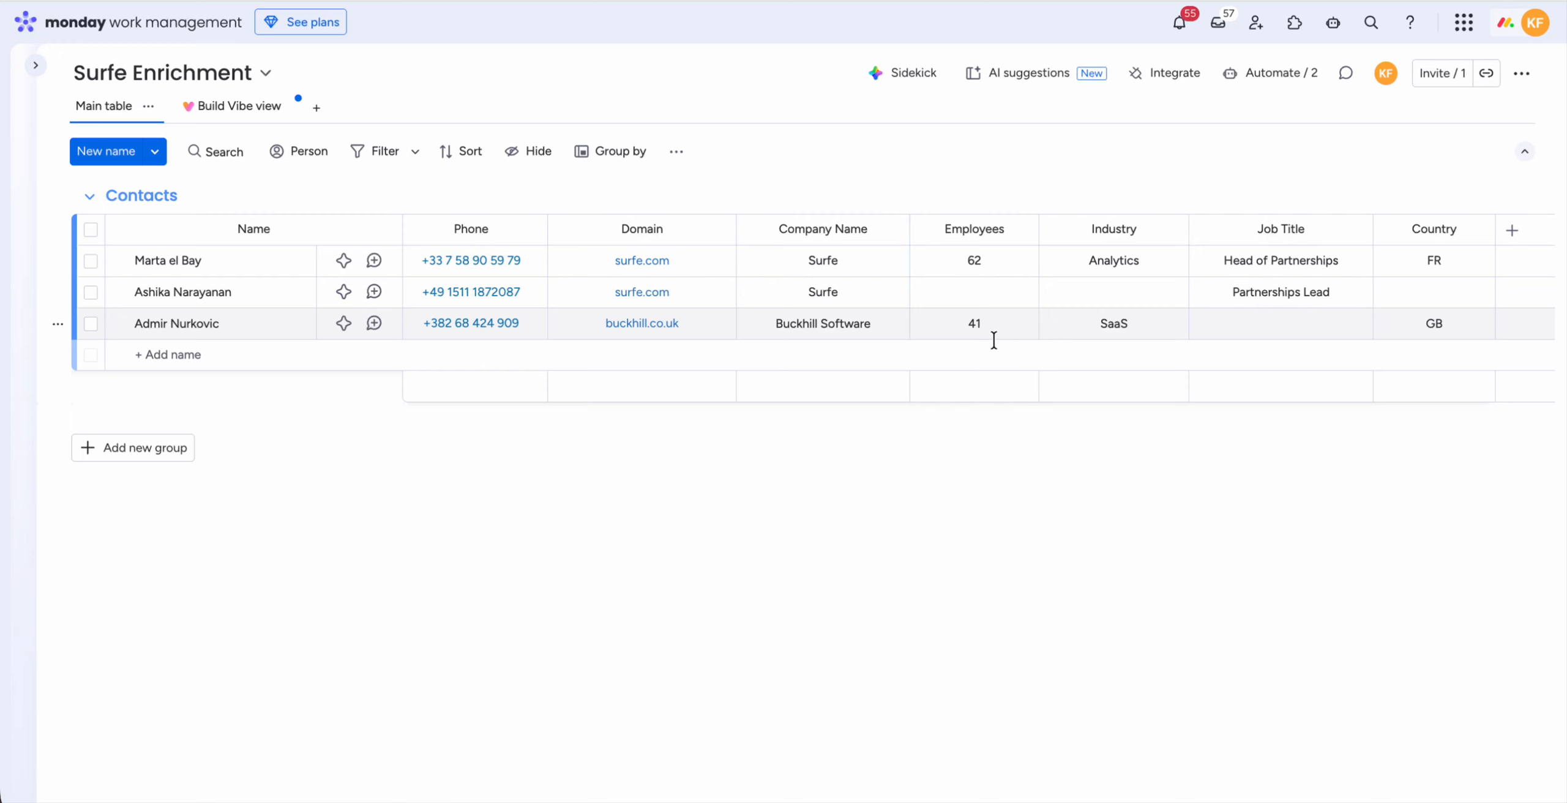